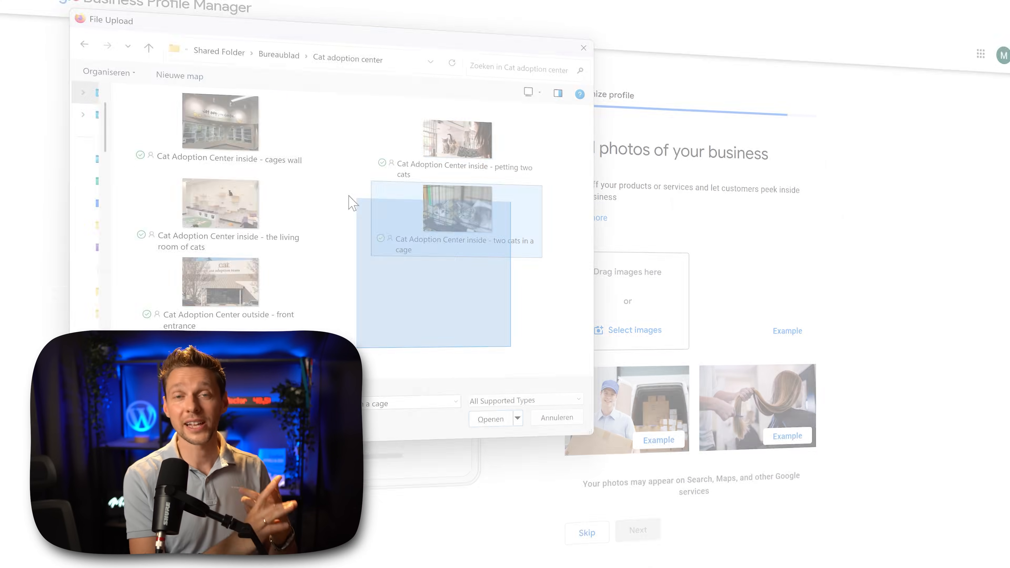
# Select the photos in the Cat adoption center folder and add them to the business profile.
pyautogui.moveTo(354, 199); pyautogui.dragTo(117, 86)
pyautogui.click(482, 419)
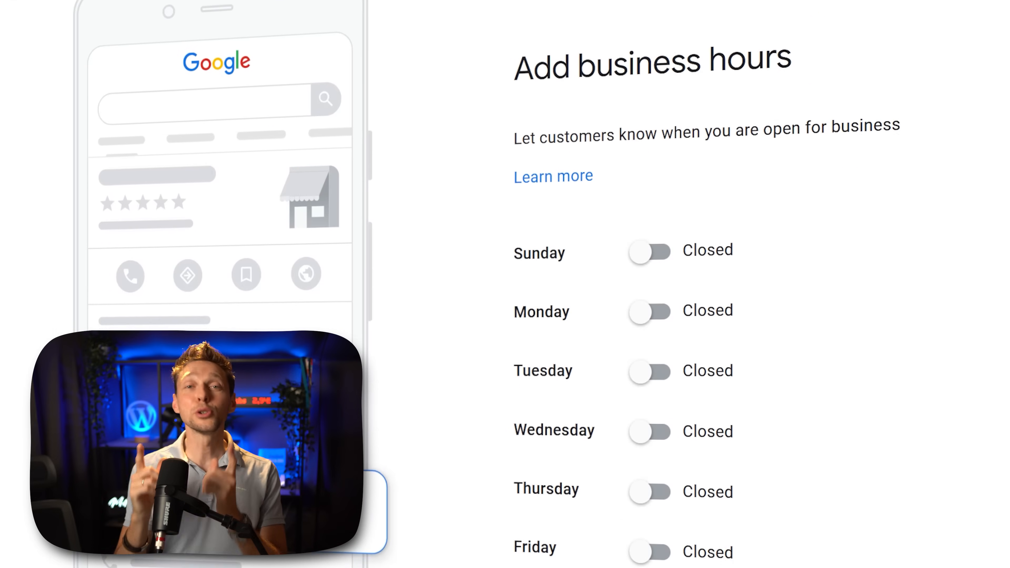
pyautogui.click(650, 348)
pyautogui.click(577, 215)
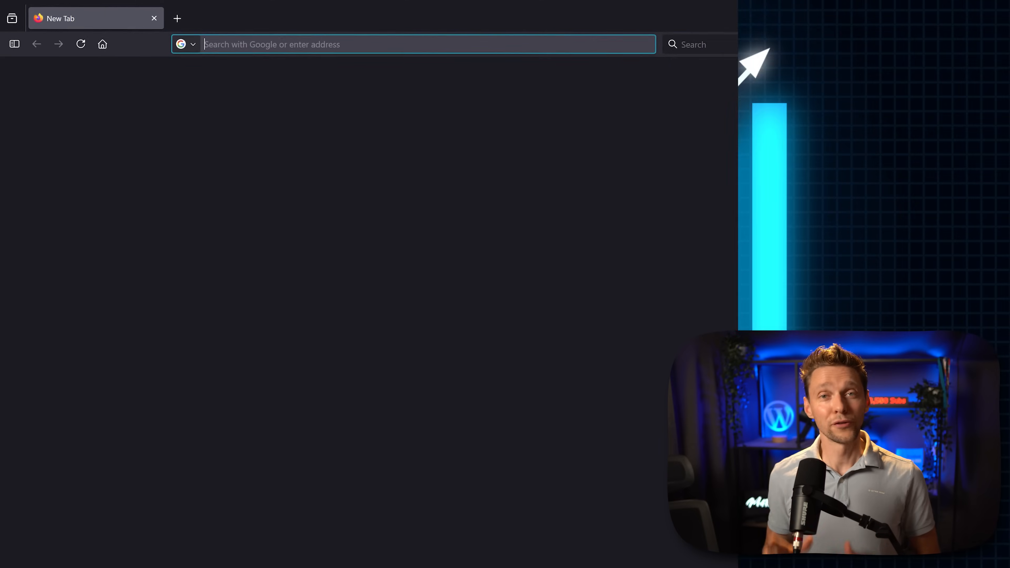
# Open google.com/business and start setting up a free Business Profile.
pyautogui.write('google.com/')
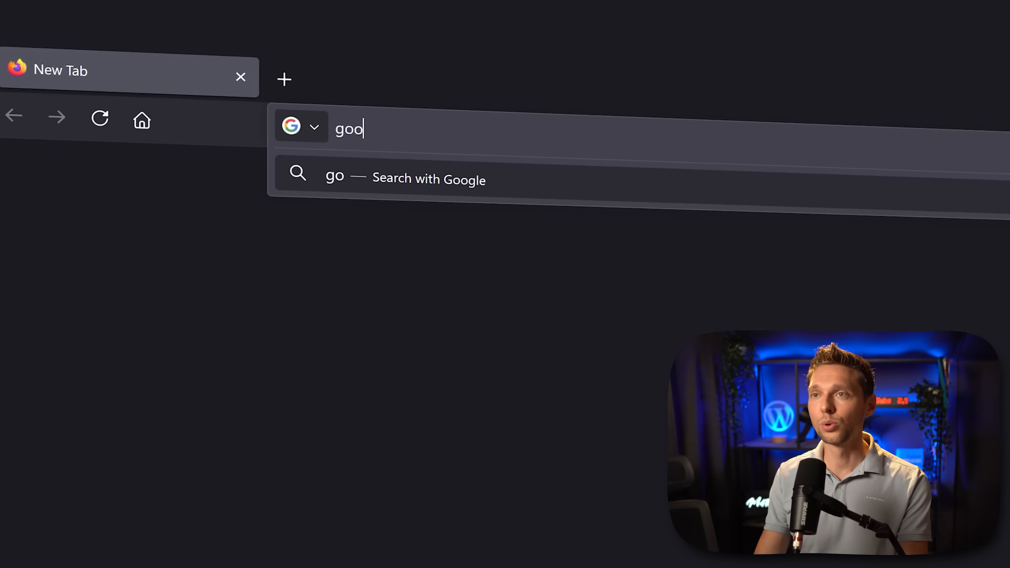
pyautogui.write('business')
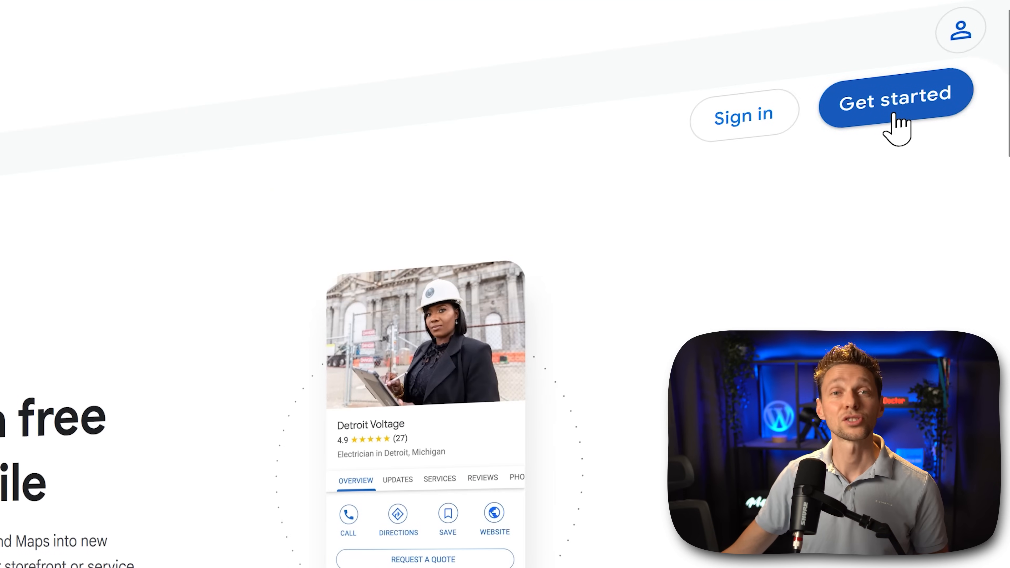
pyautogui.click(895, 116)
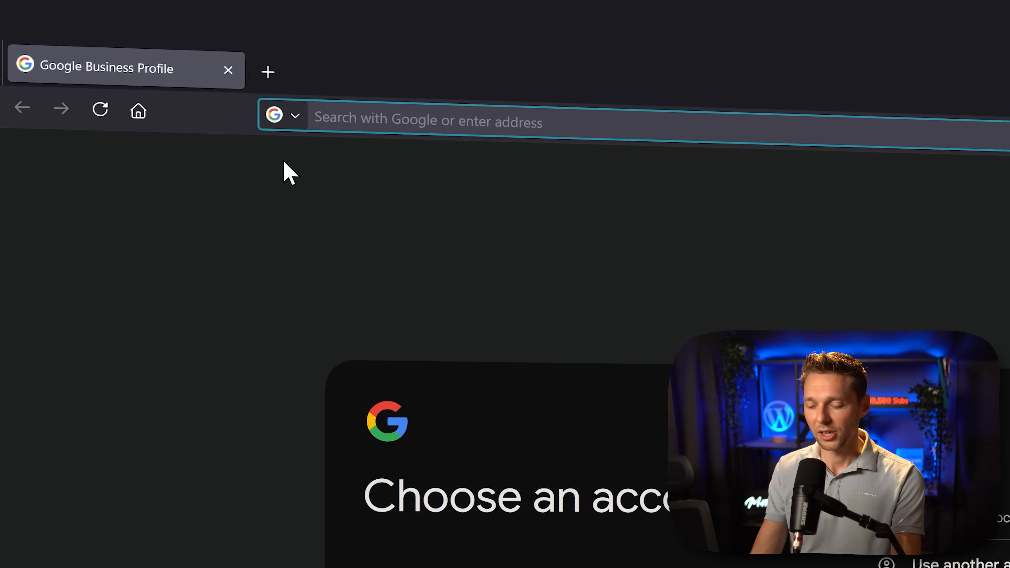
# Open wp.discount/domain and follow the discount offer to the Hostinger hosting plans.
pyautogui.write('wp.discount/')
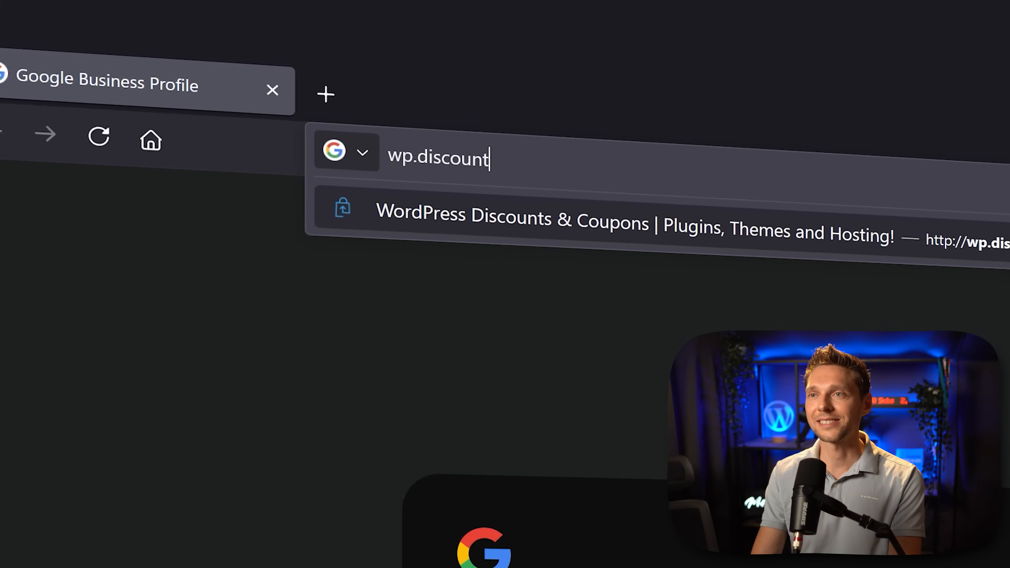
pyautogui.write('domain')
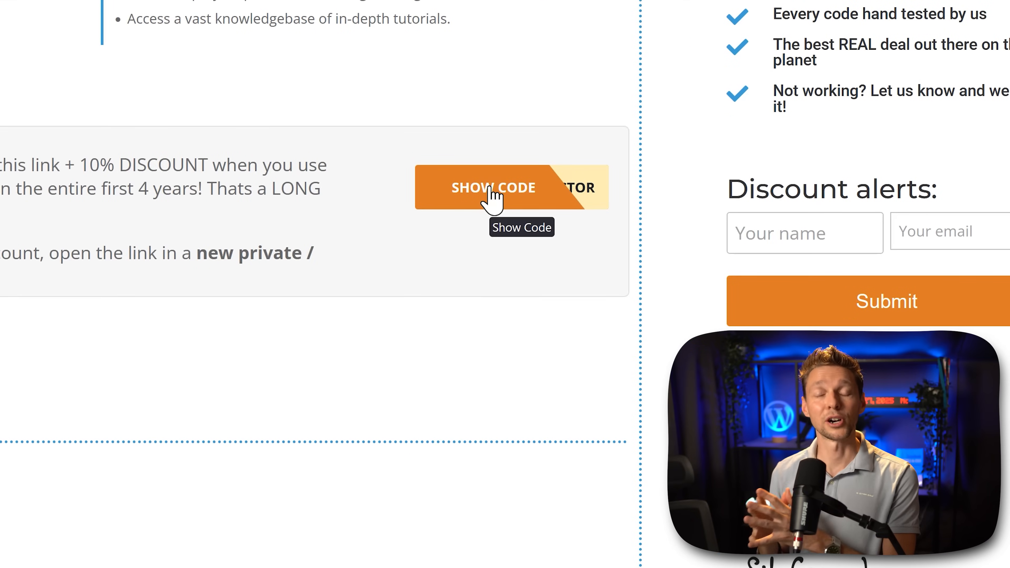
pyautogui.click(181, 363)
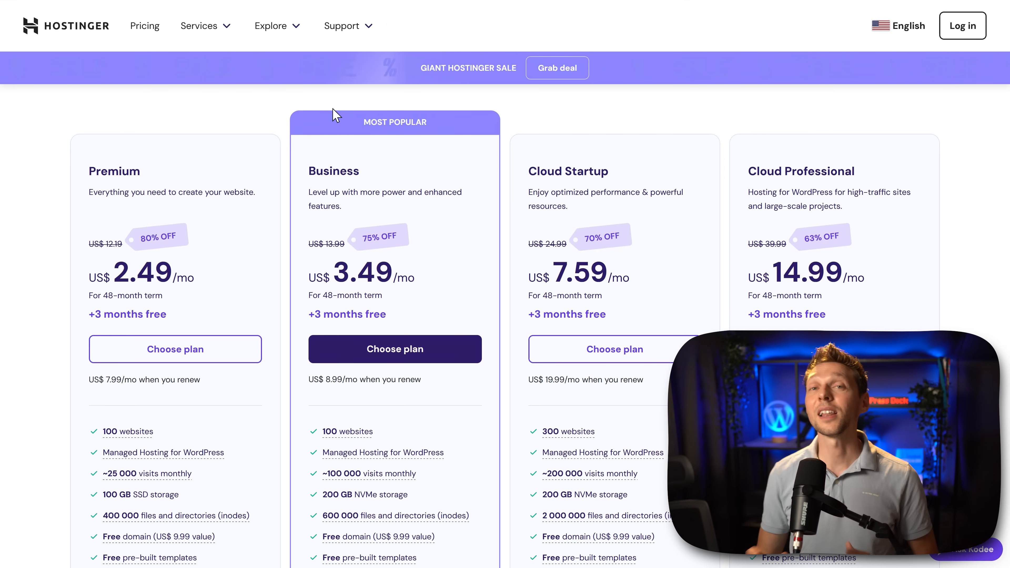
# Choose the Business hosting plan with the billing address filled in, and submit the contact details for registering elementortutorial.website.
pyautogui.click(453, 356)
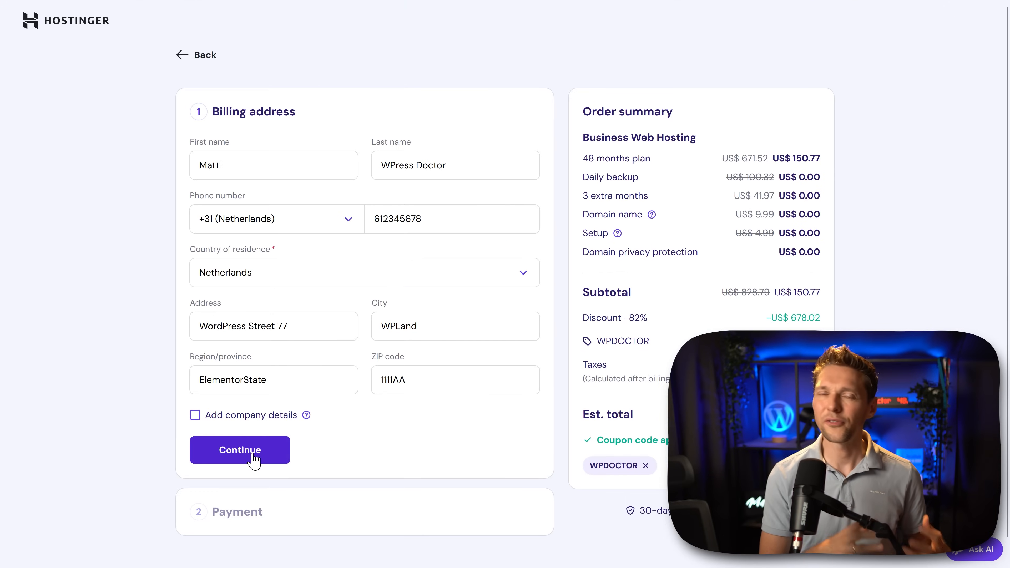
pyautogui.click(254, 454)
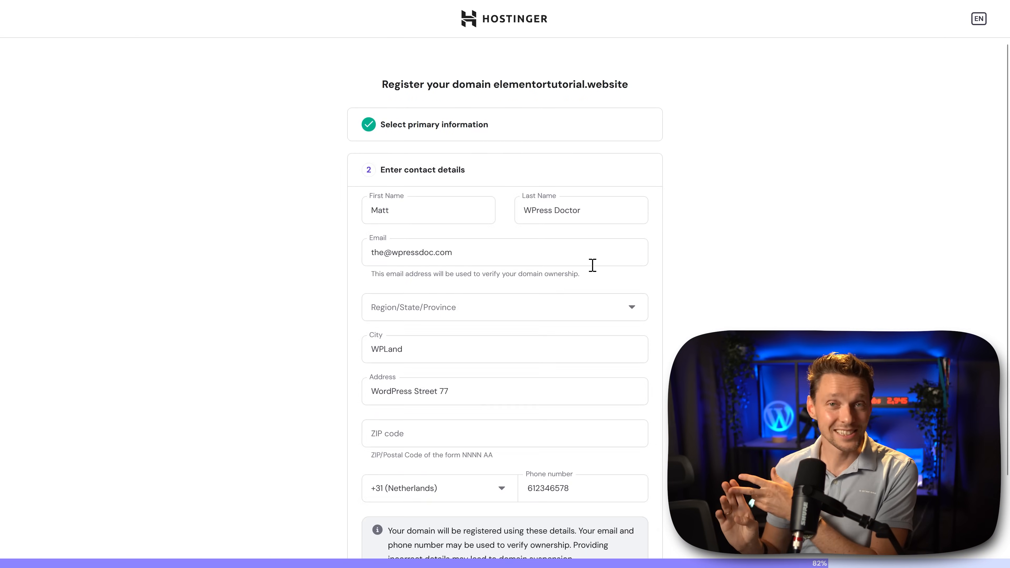
pyautogui.scroll(-3, 592, 266)
pyautogui.click(603, 517)
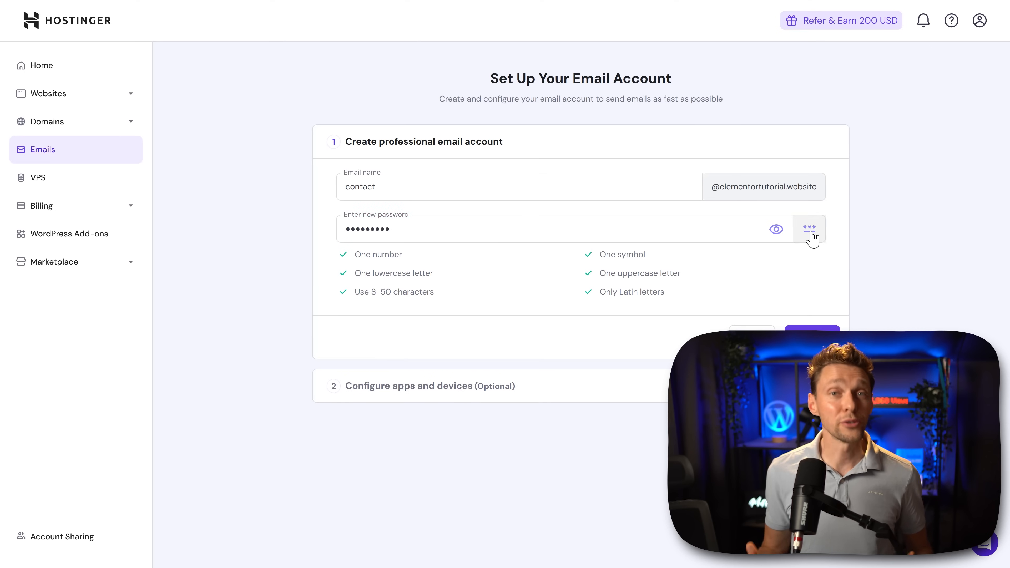
# Generate a new random password for the professional email account named contact on elementortutorial.website.
pyautogui.click(816, 231)
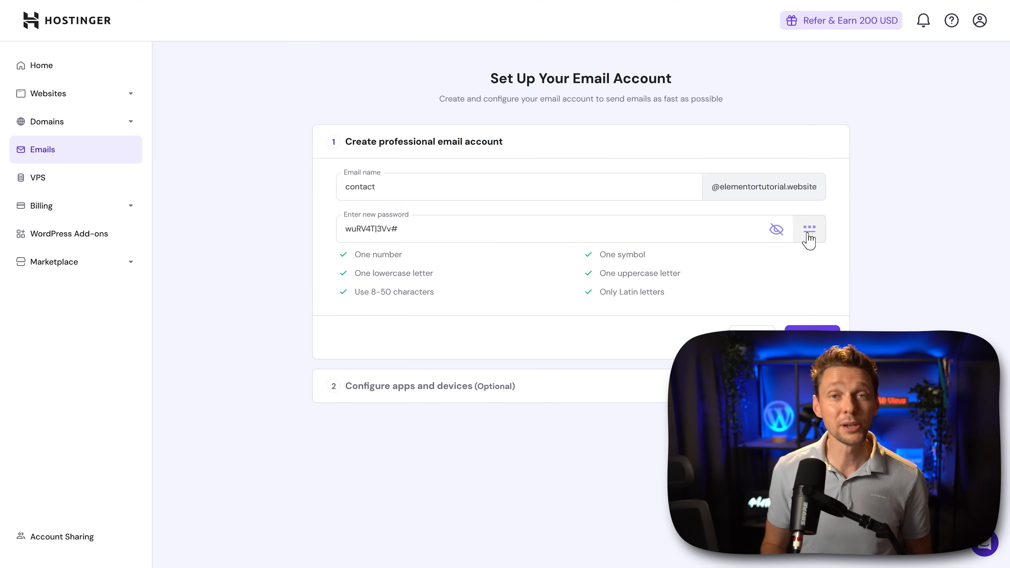
pyautogui.click(816, 232)
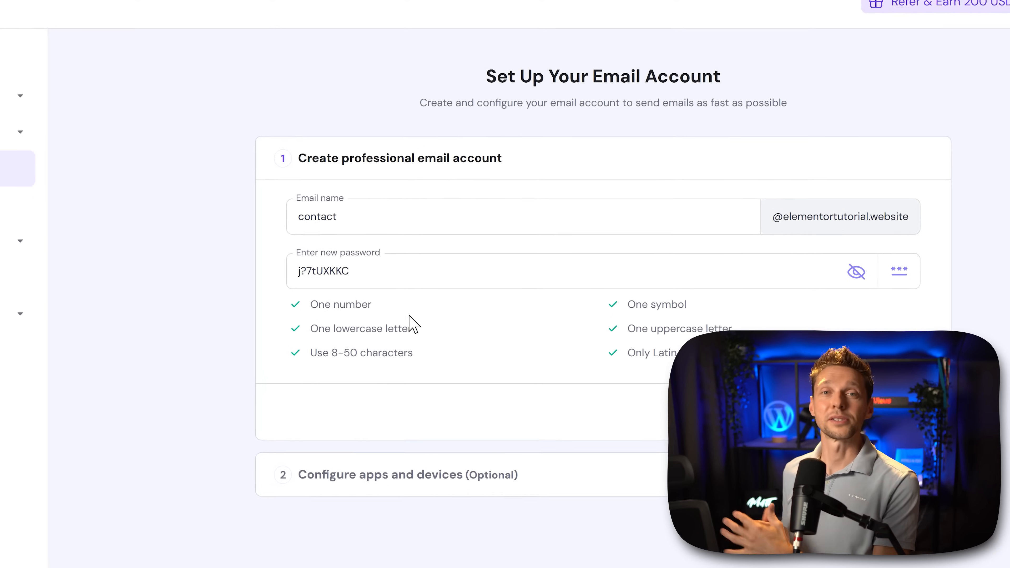
pyautogui.click(340, 295)
pyautogui.click(902, 295)
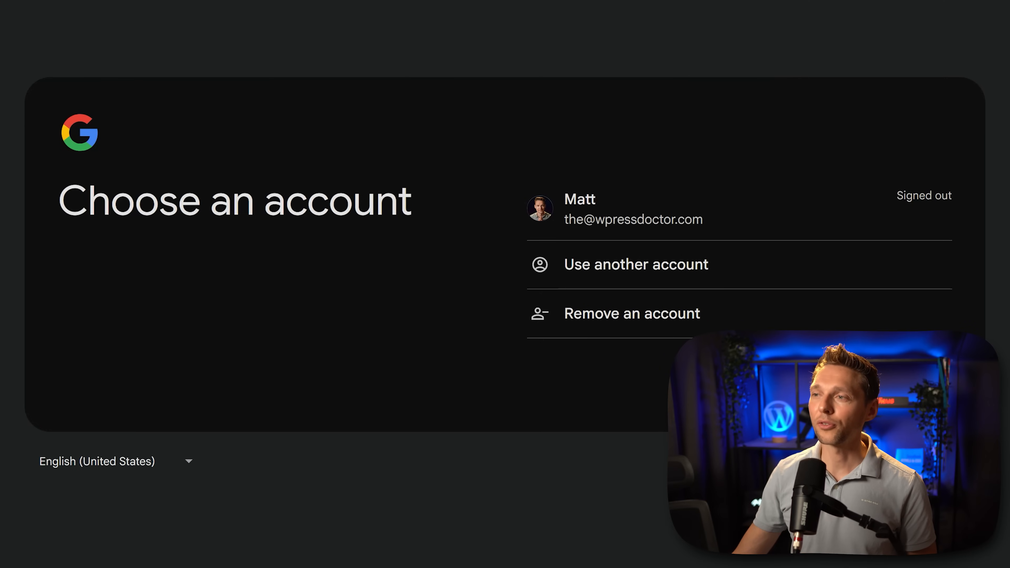
# Start a new Google account for personal use instead of the listed one, and submit the holder's name, birthday and gender.
pyautogui.click(629, 272)
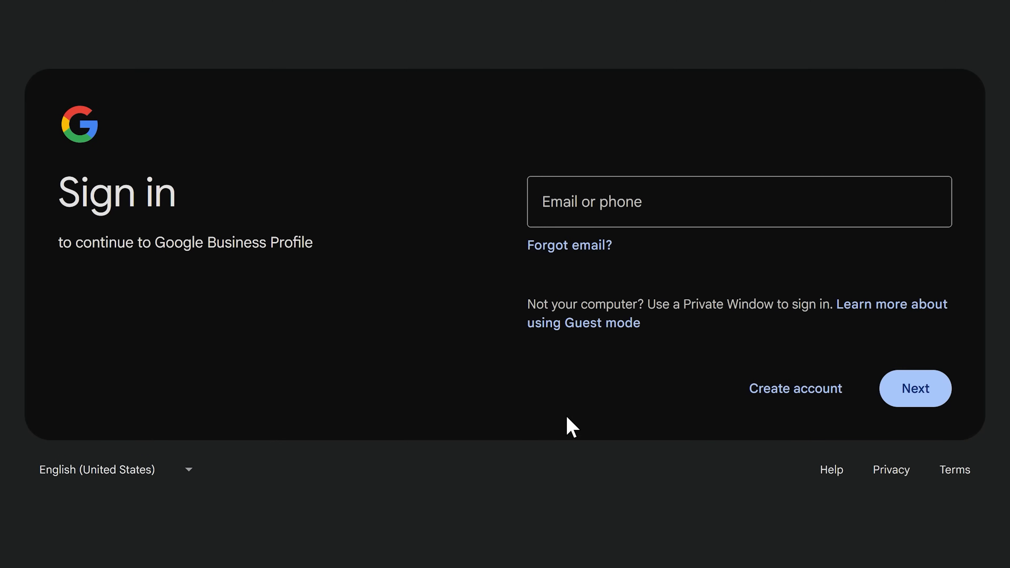
pyautogui.click(789, 402)
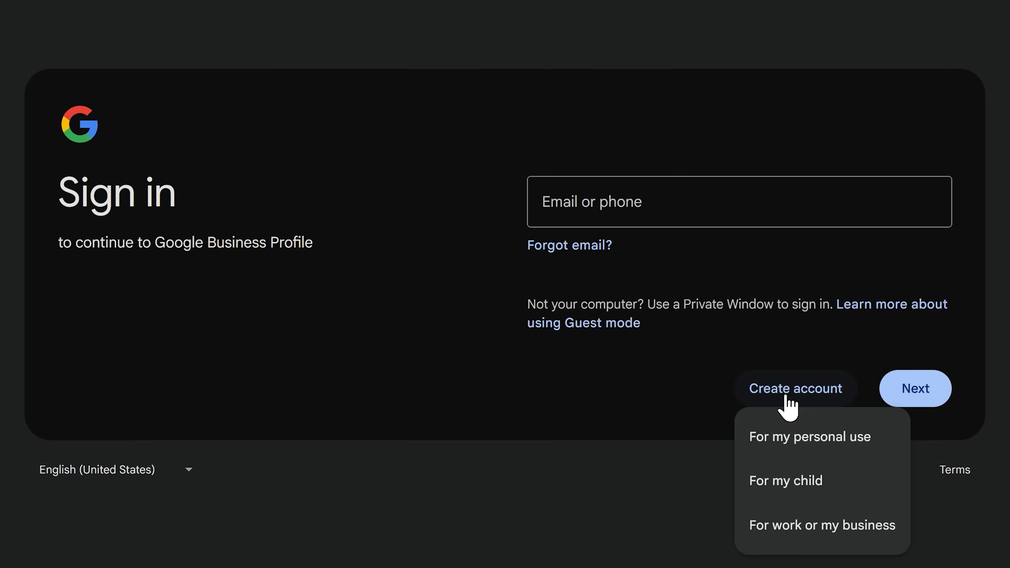
pyautogui.click(814, 440)
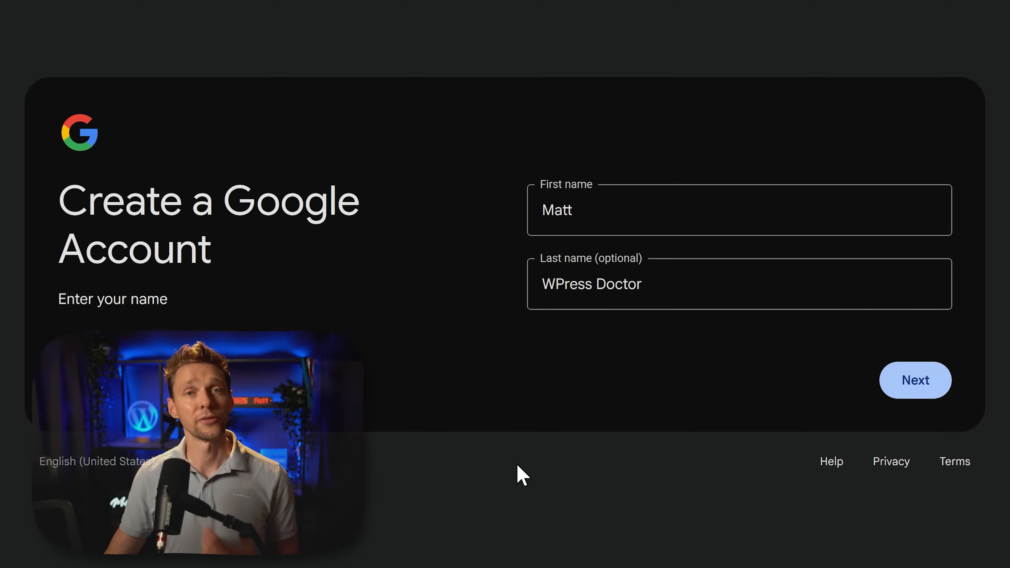
pyautogui.click(915, 382)
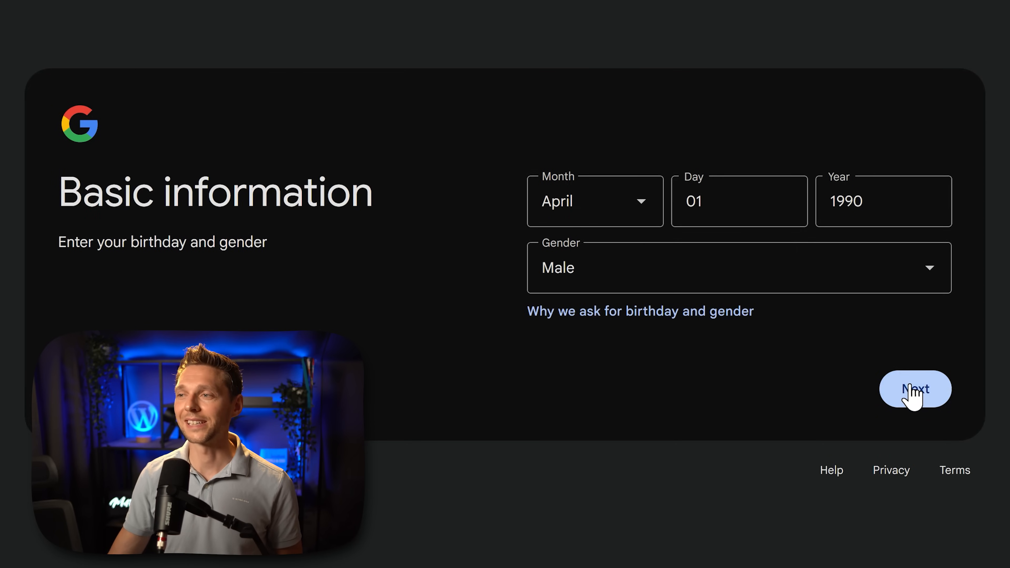
pyautogui.click(913, 394)
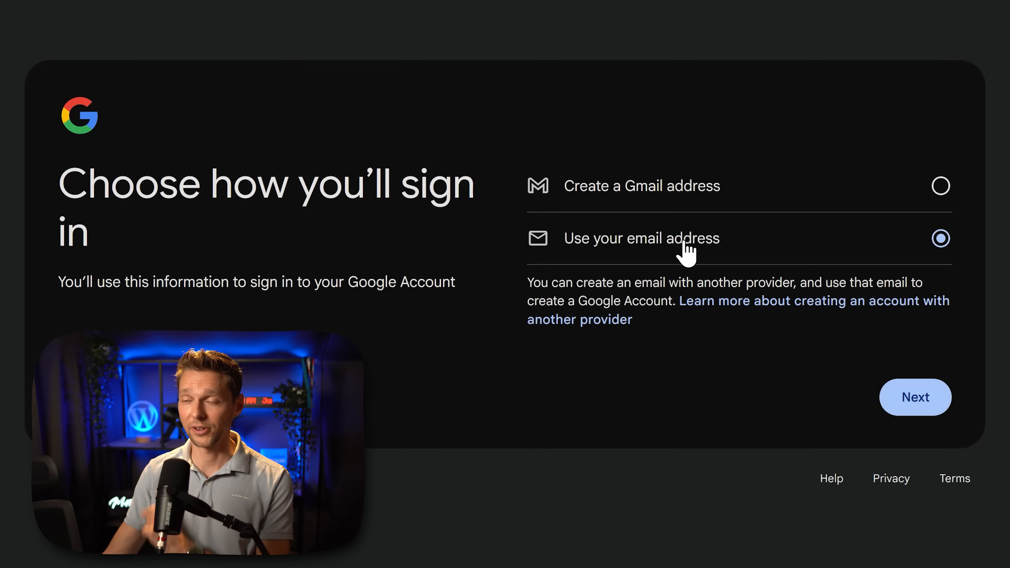
# Use an existing email address for signing in to the new account, and verify it with the emailed verification code.
pyautogui.click(923, 398)
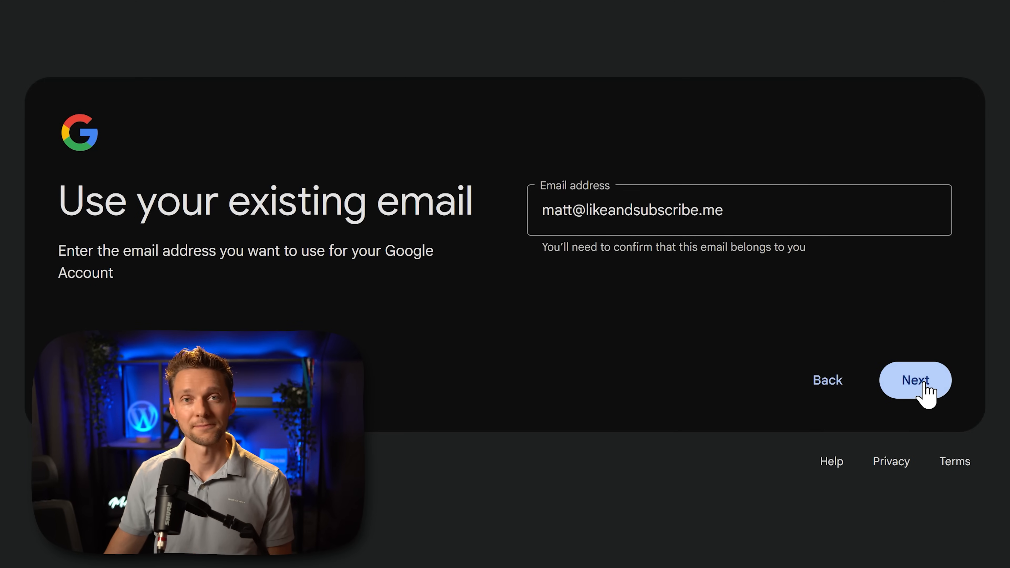
pyautogui.click(925, 392)
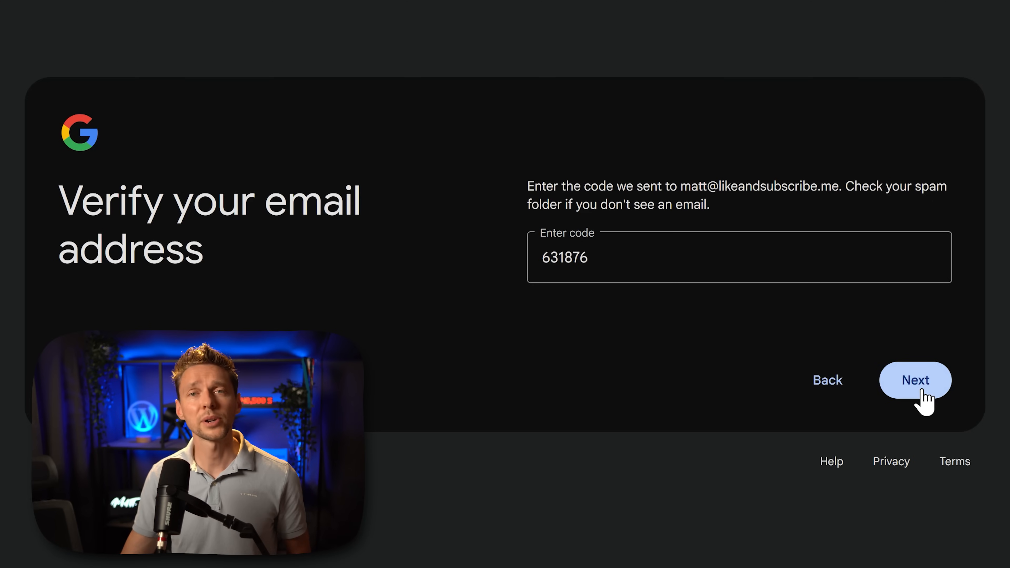
pyautogui.click(923, 392)
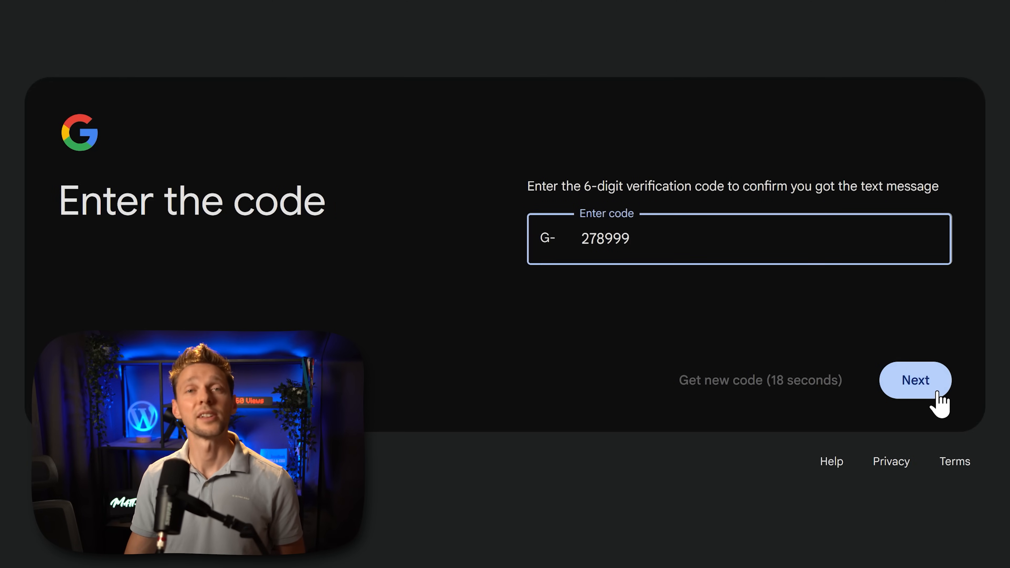
# Enter the text-message verification code, and add the phone number for account security only, skipping its use across Google services.
pyautogui.click(938, 393)
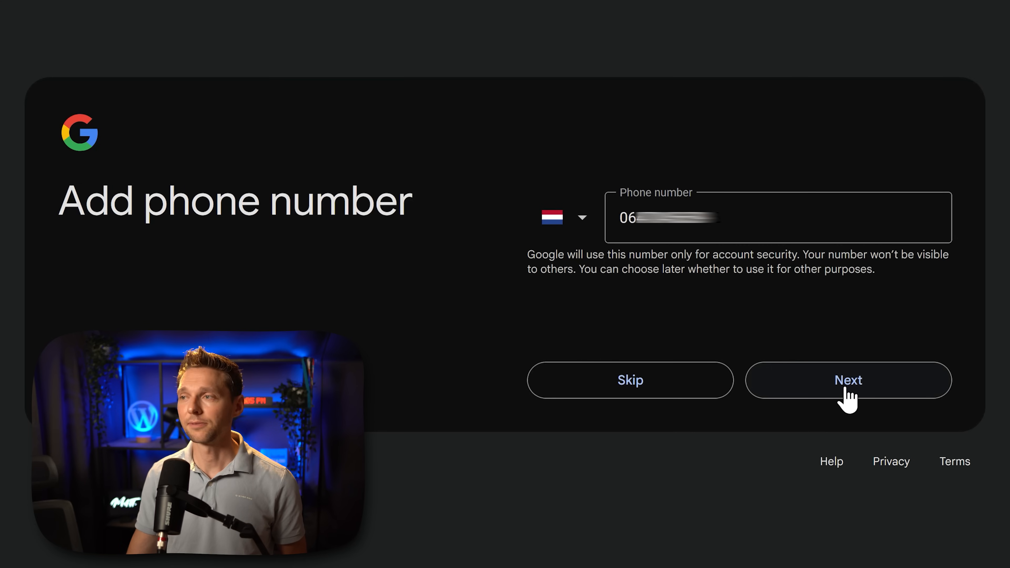
pyautogui.click(848, 398)
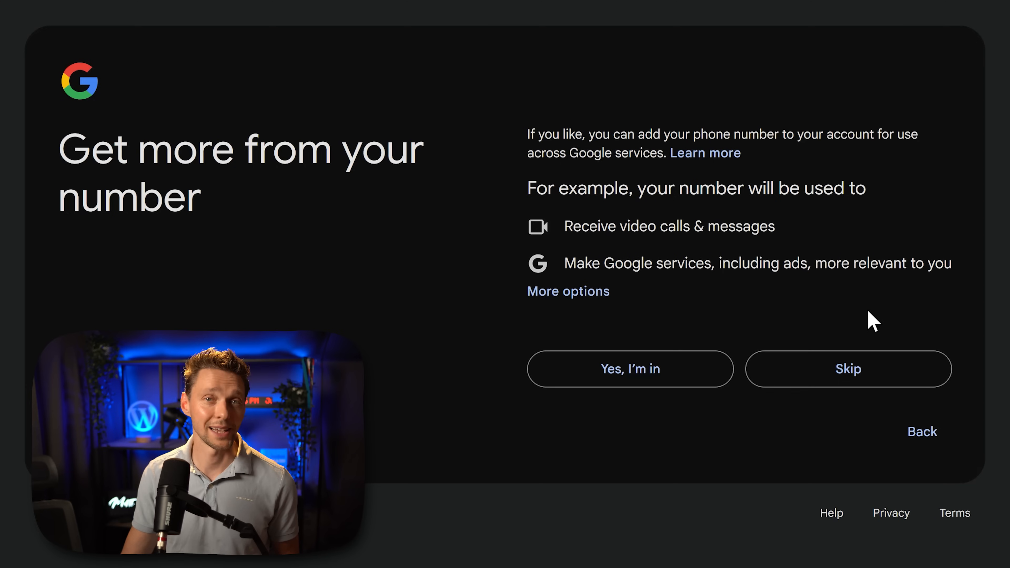
pyautogui.click(863, 381)
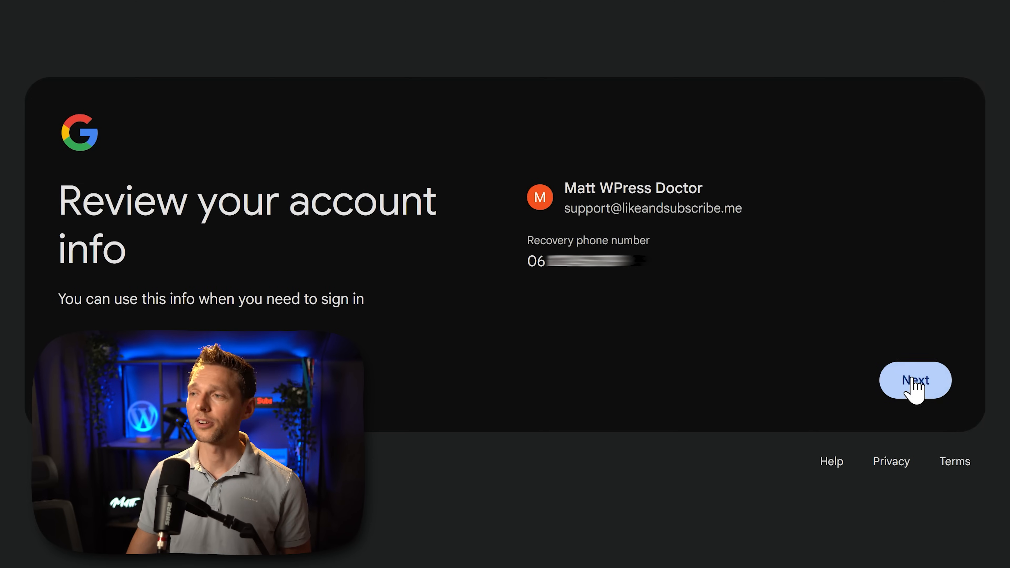
# Confirm the account info, accept all personalization settings using Choose in 1 step, and go through the privacy terms.
pyautogui.click(917, 382)
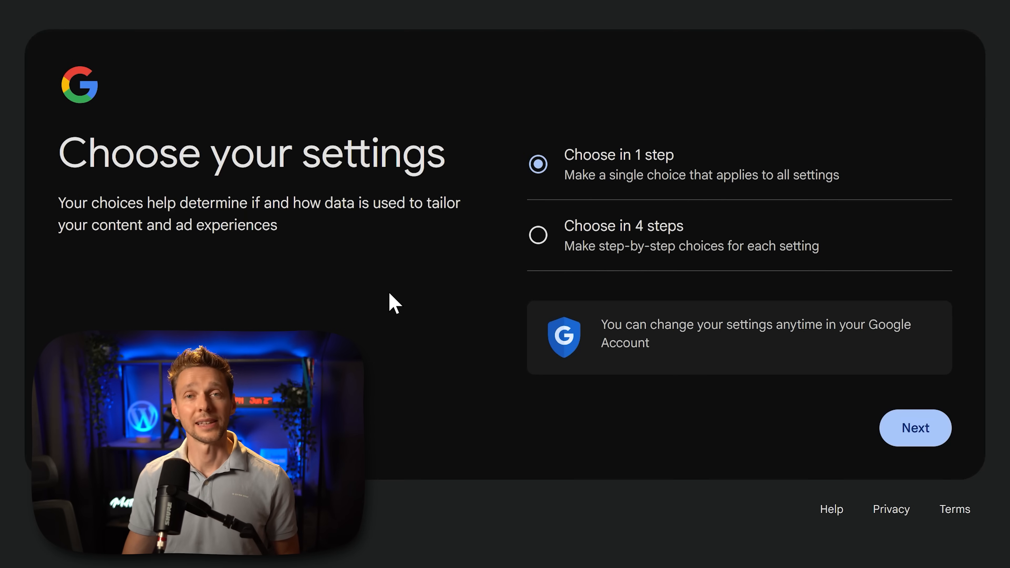
pyautogui.click(906, 433)
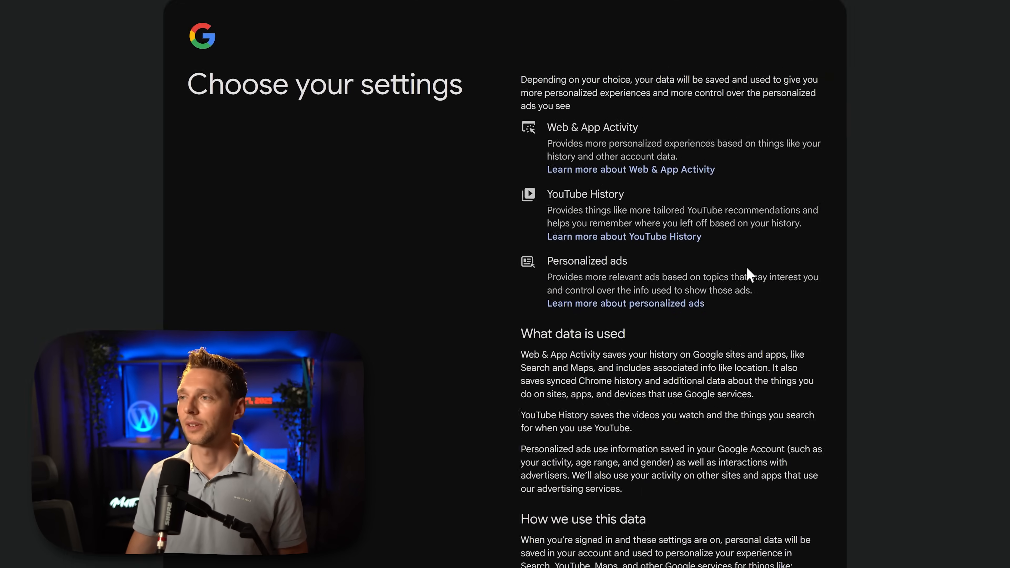
pyautogui.middleClick(759, 291)
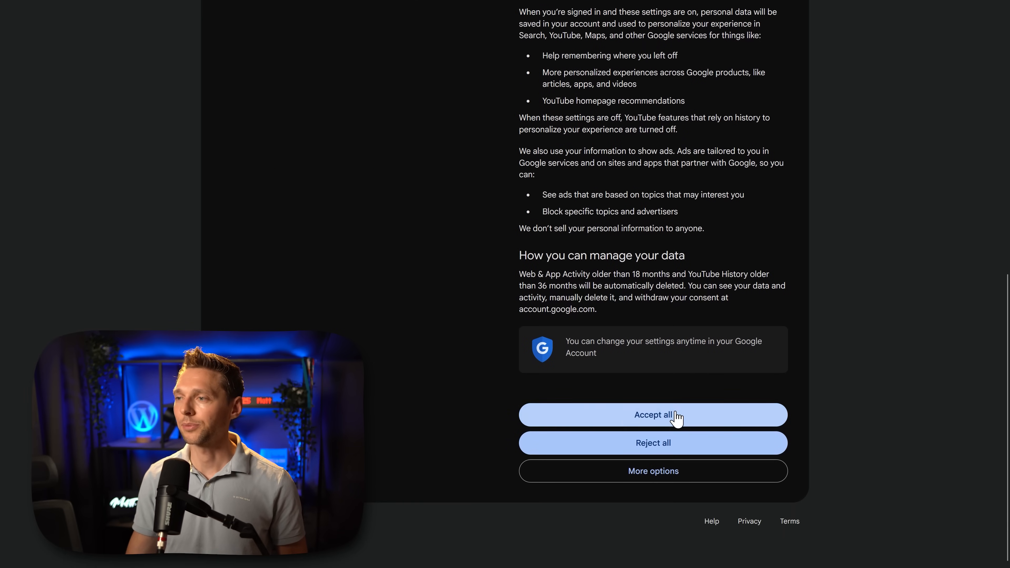
pyautogui.click(677, 419)
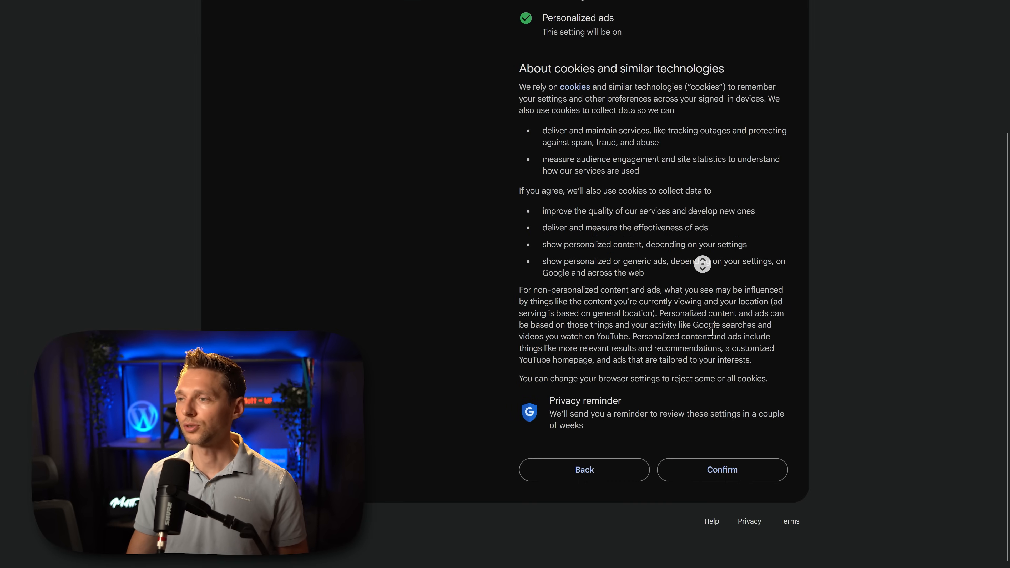
pyautogui.click(715, 469)
pyautogui.middleClick(717, 242)
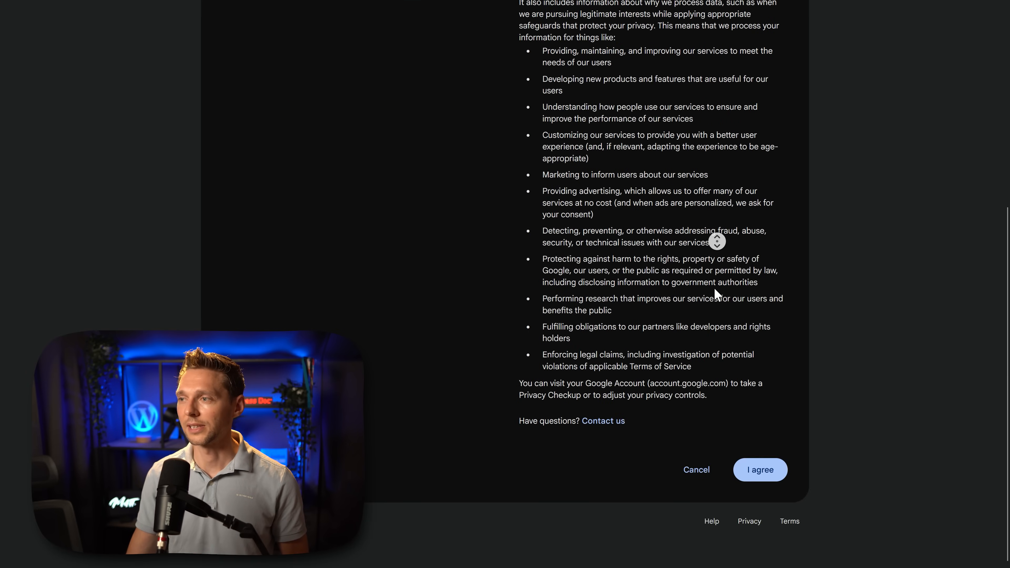
pyautogui.middleClick(714, 289)
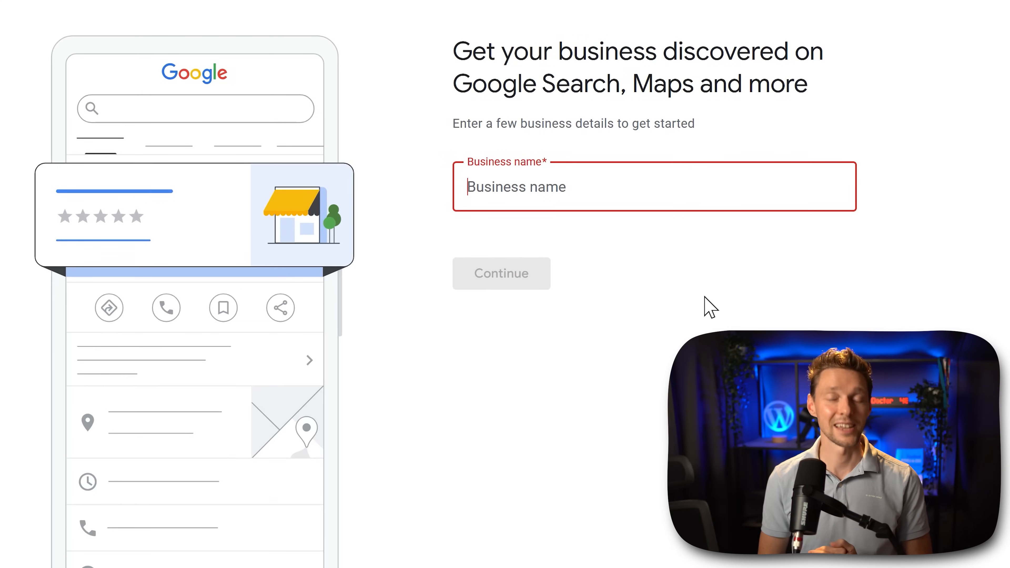
# Enter the business name Catsy - Adoption Center, create a new business with this name and continue.
pyautogui.click(711, 307)
pyautogui.click(629, 205)
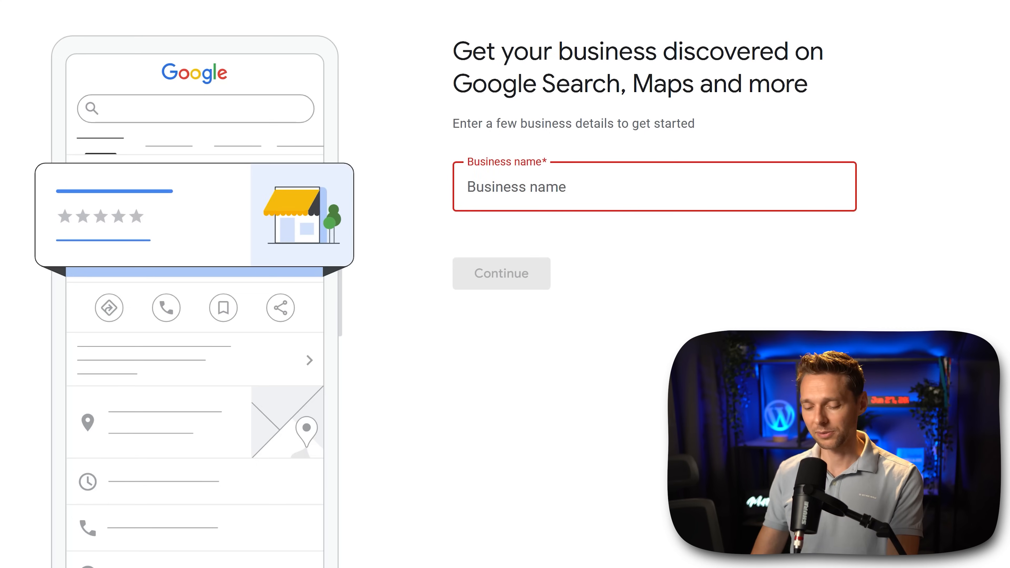
pyautogui.write('Catsy')
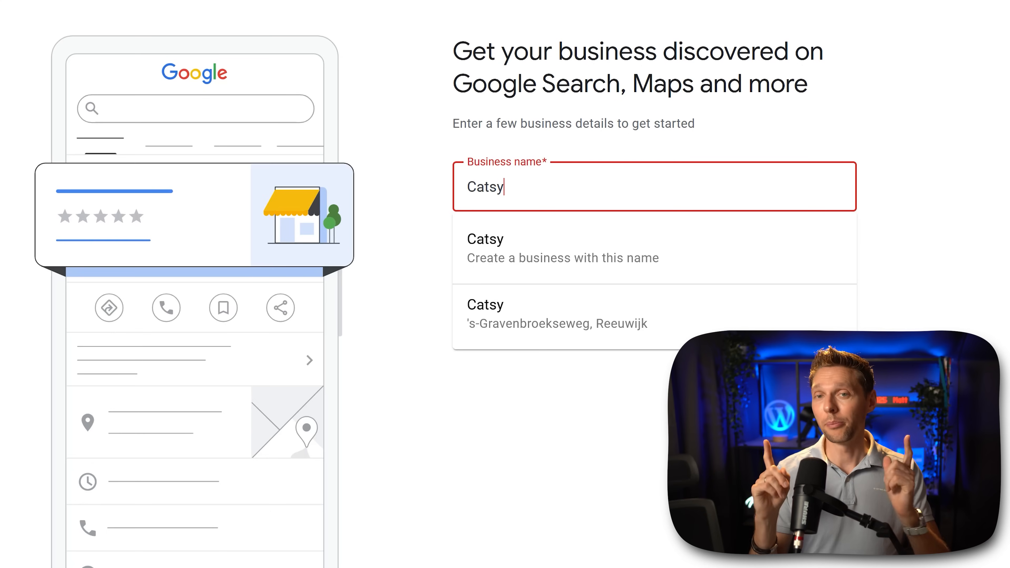
pyautogui.write('- Adoption Center')
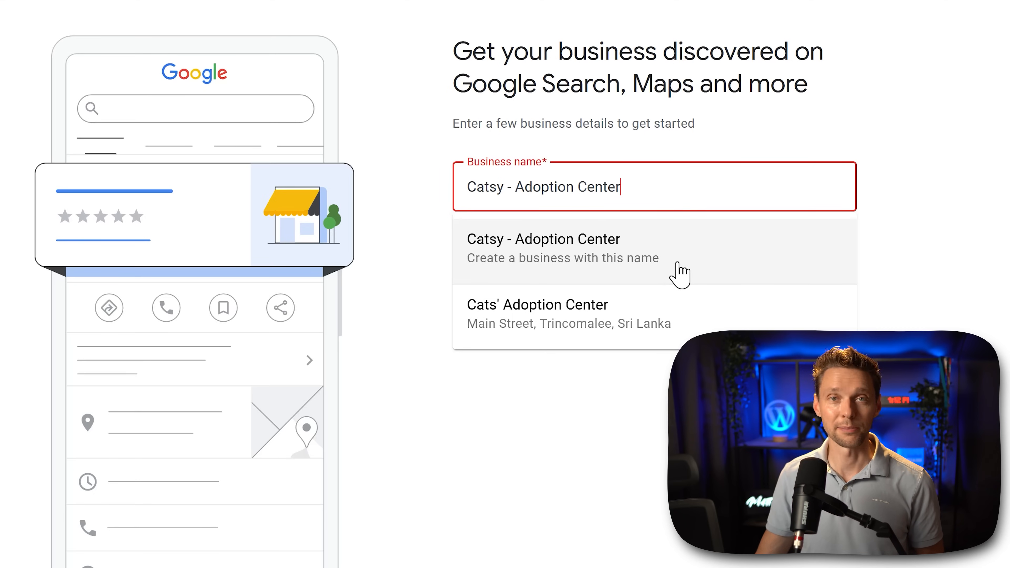
pyautogui.click(678, 272)
pyautogui.click(511, 279)
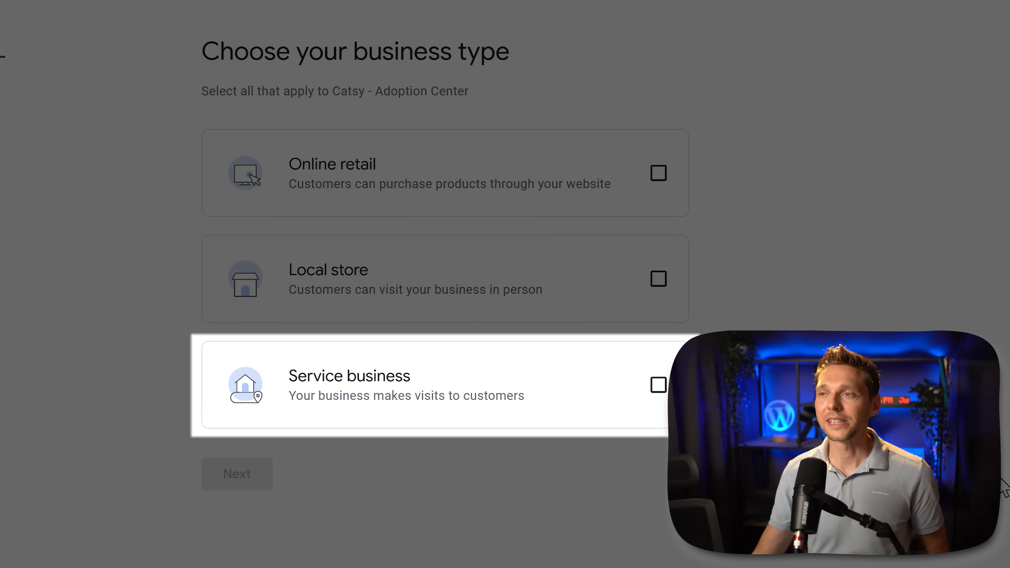
# Choose Local store as the only business type for Catsy - Adoption Center and continue.
pyautogui.click(659, 386)
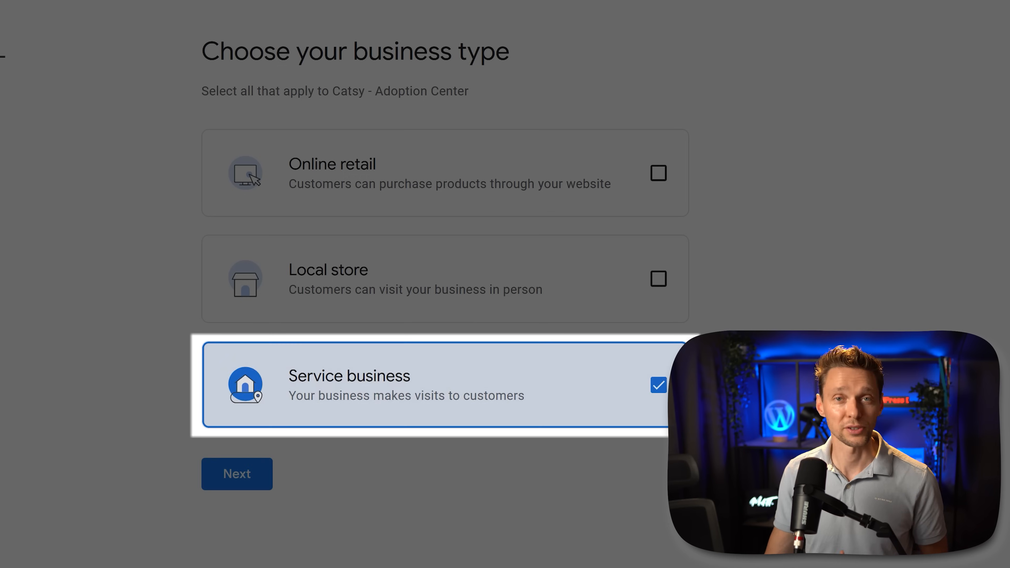
pyautogui.click(659, 386)
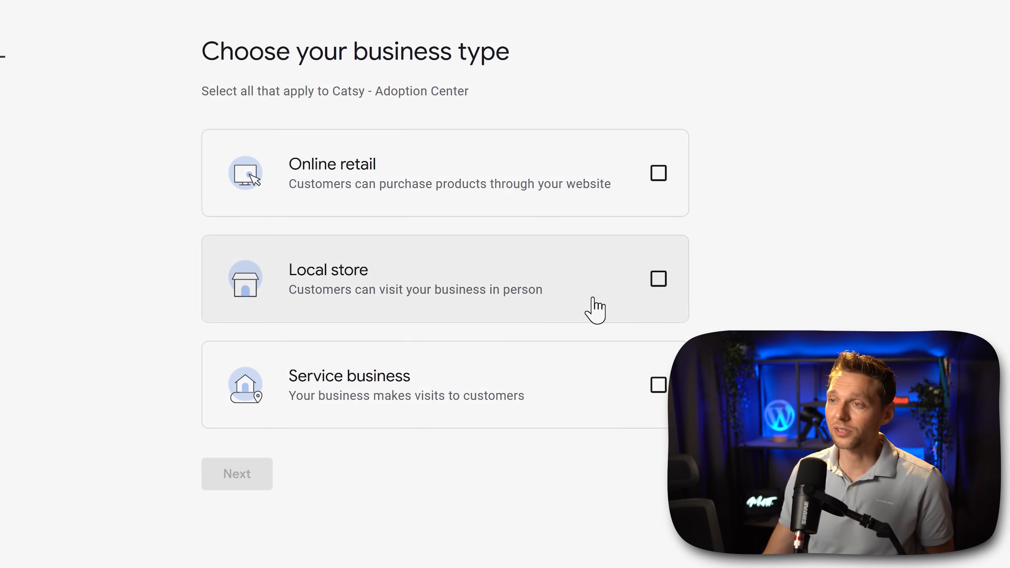
pyautogui.click(596, 309)
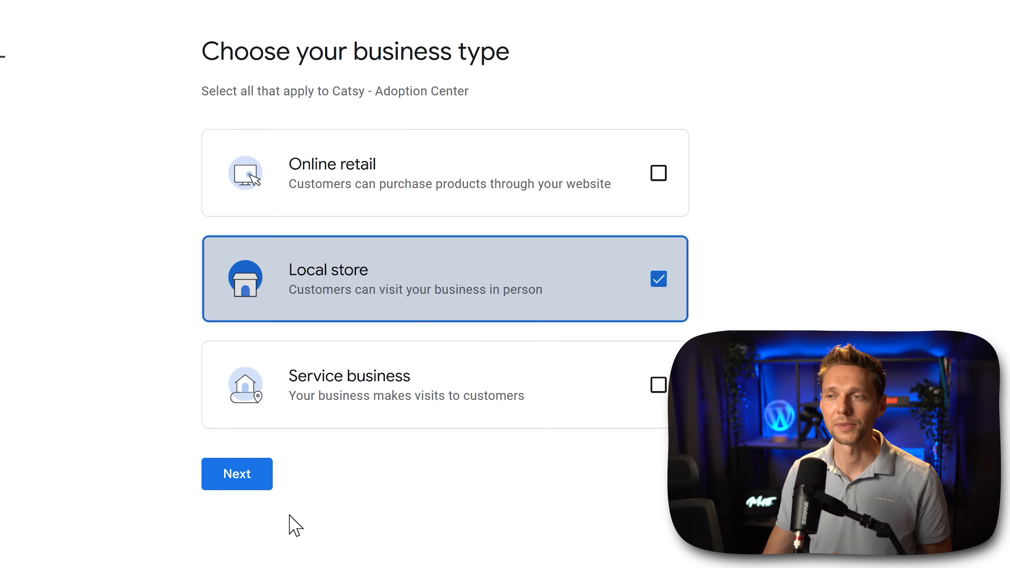
pyautogui.click(255, 490)
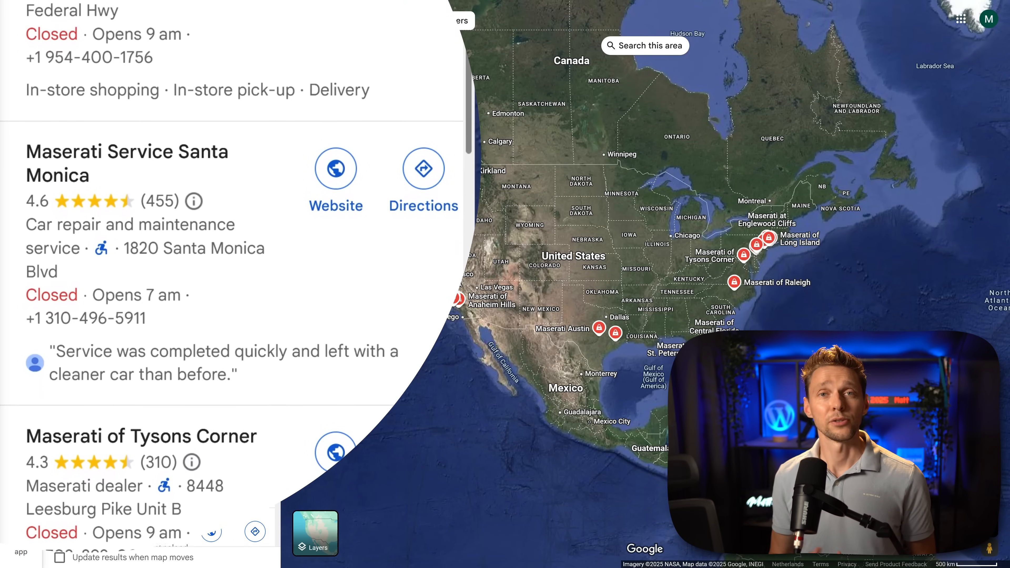
# Look through the Google Maps results for "maserati dealer and service", examining the listed business names and categories.
pyautogui.scroll(-3, 139, 279)
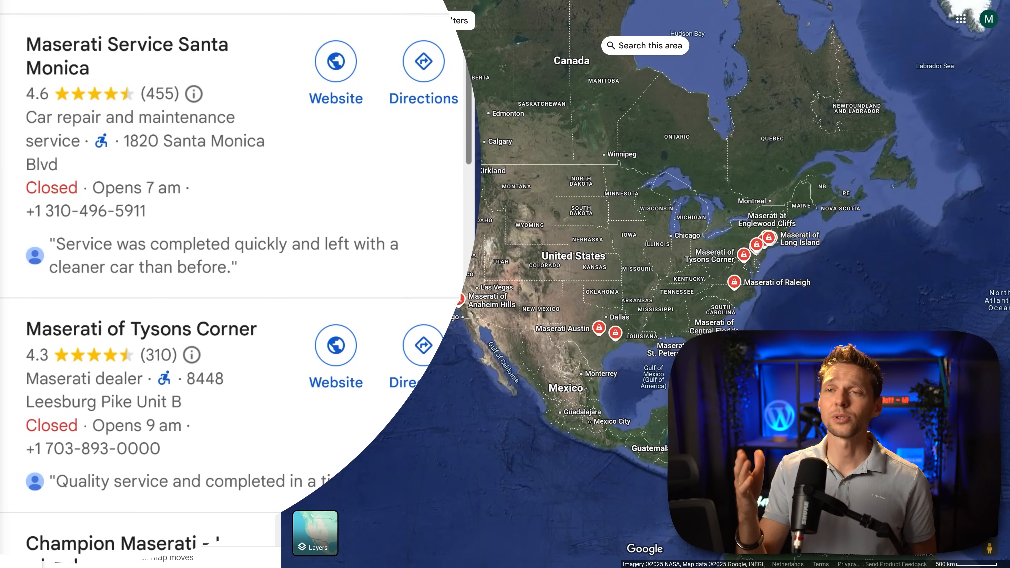
pyautogui.scroll(-3, 230, 279)
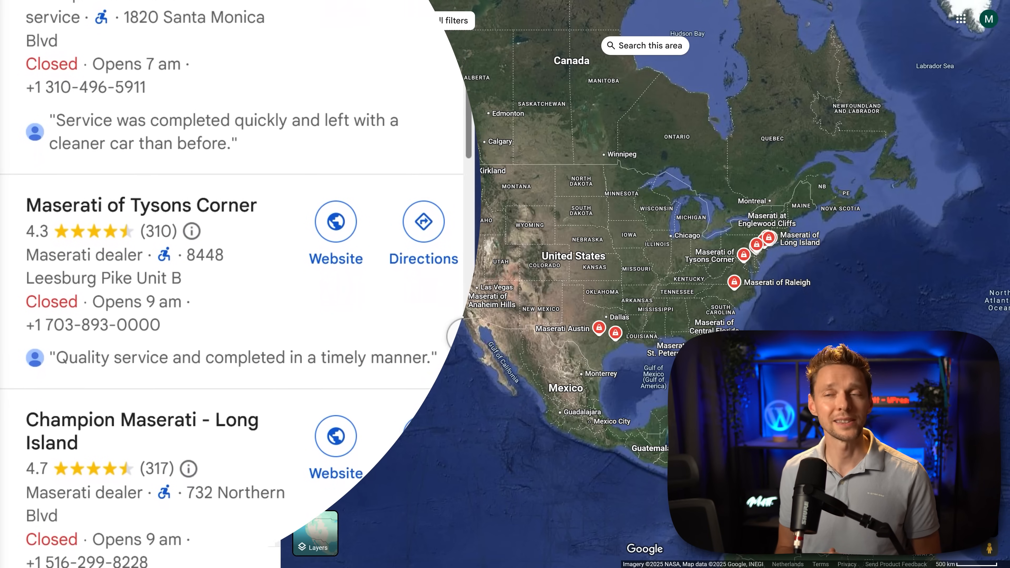
pyautogui.scroll(-5, 465, 303)
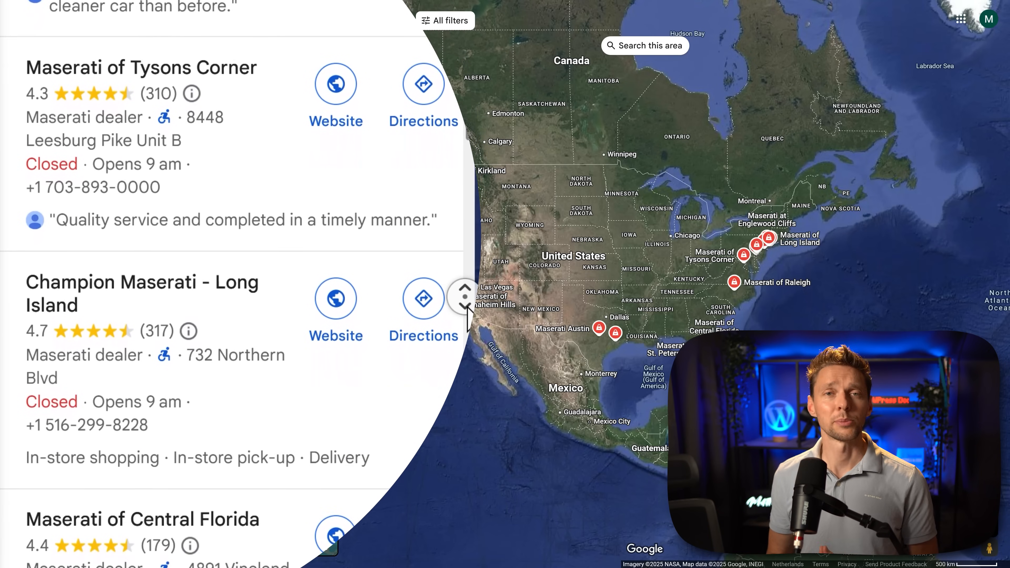
pyautogui.scroll(-5, 472, 309)
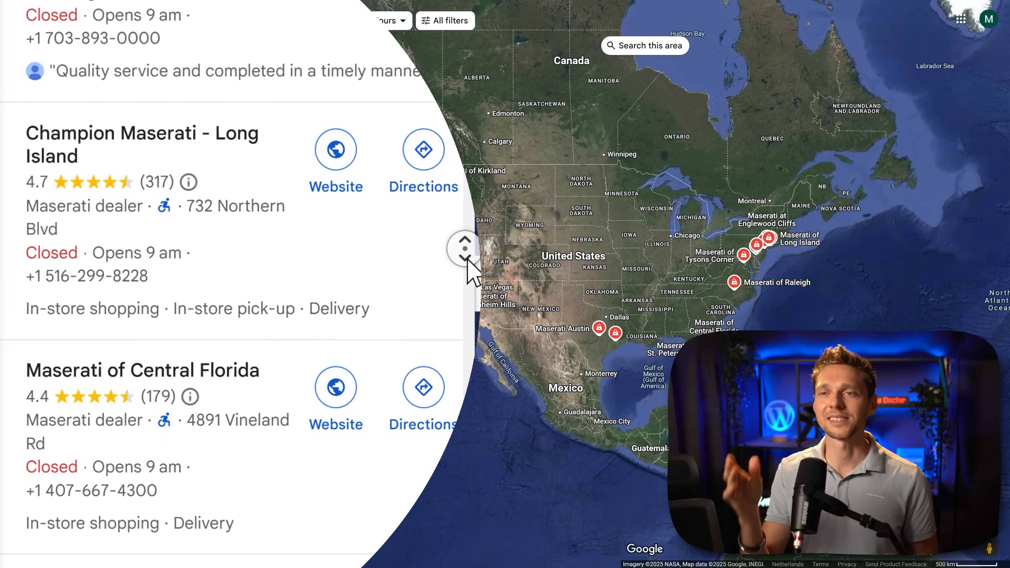
pyautogui.scroll(-5, 468, 248)
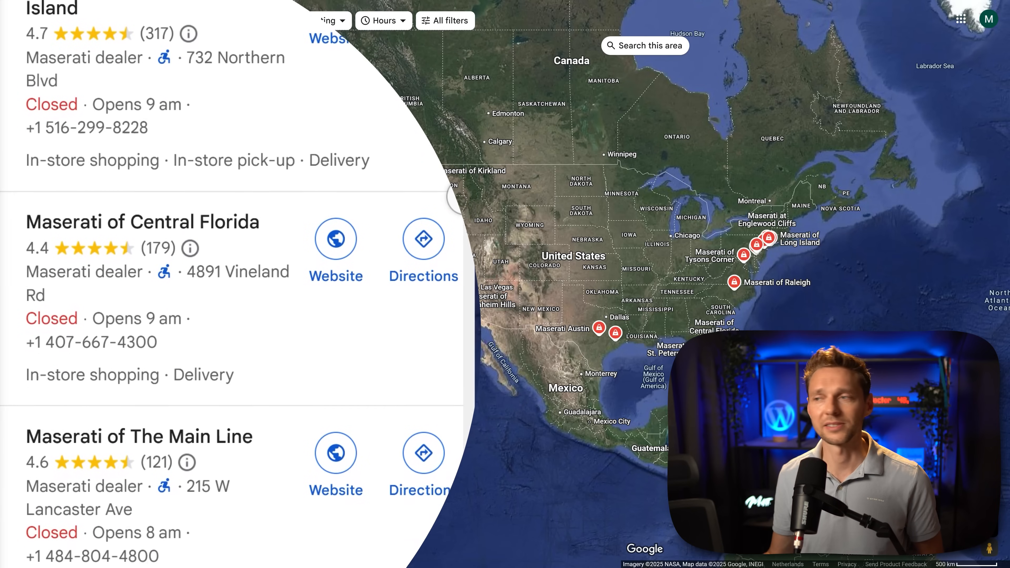
pyautogui.scroll(-5, 467, 278)
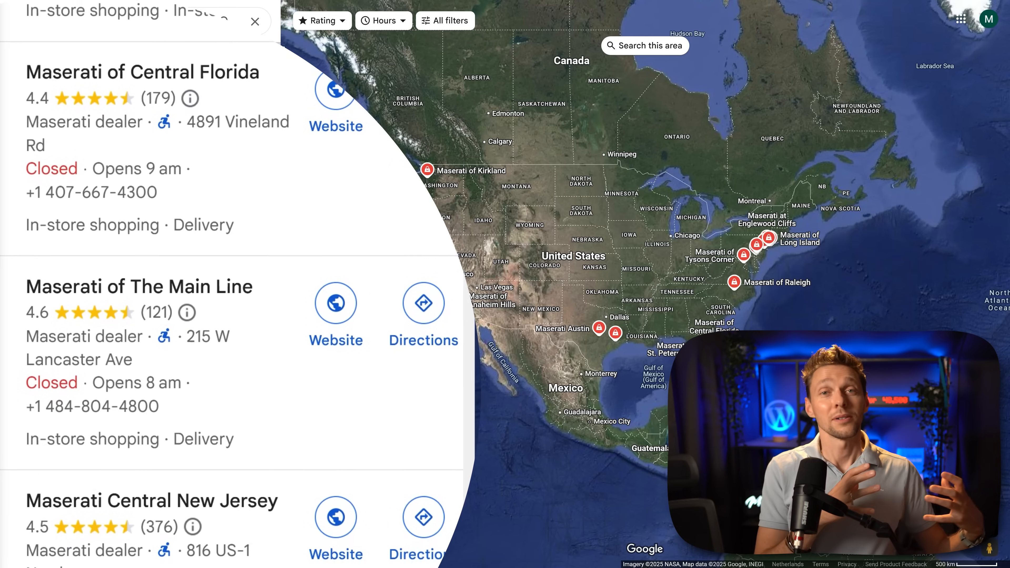
pyautogui.scroll(-5, 468, 278)
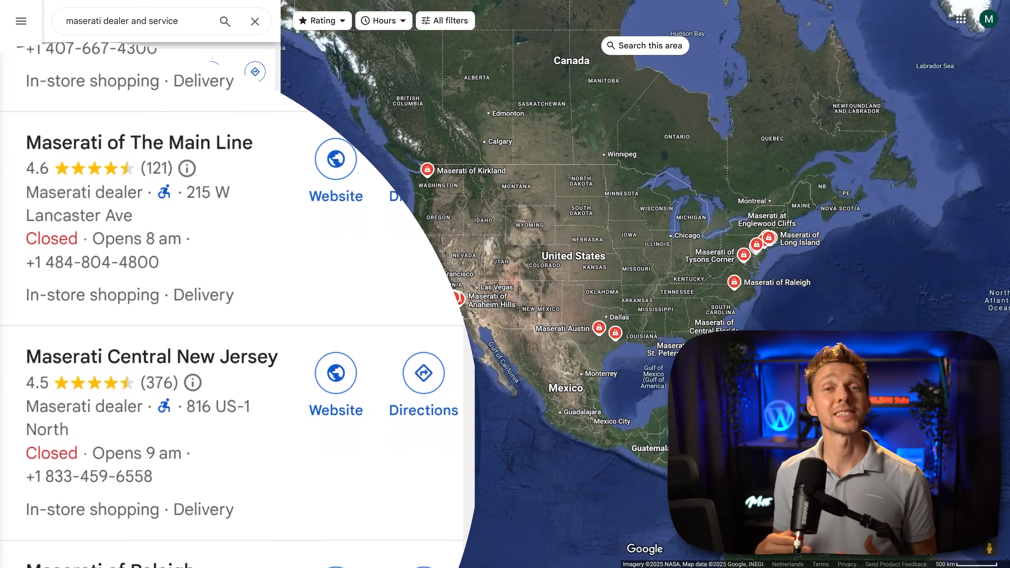
pyautogui.scroll(-5, 467, 278)
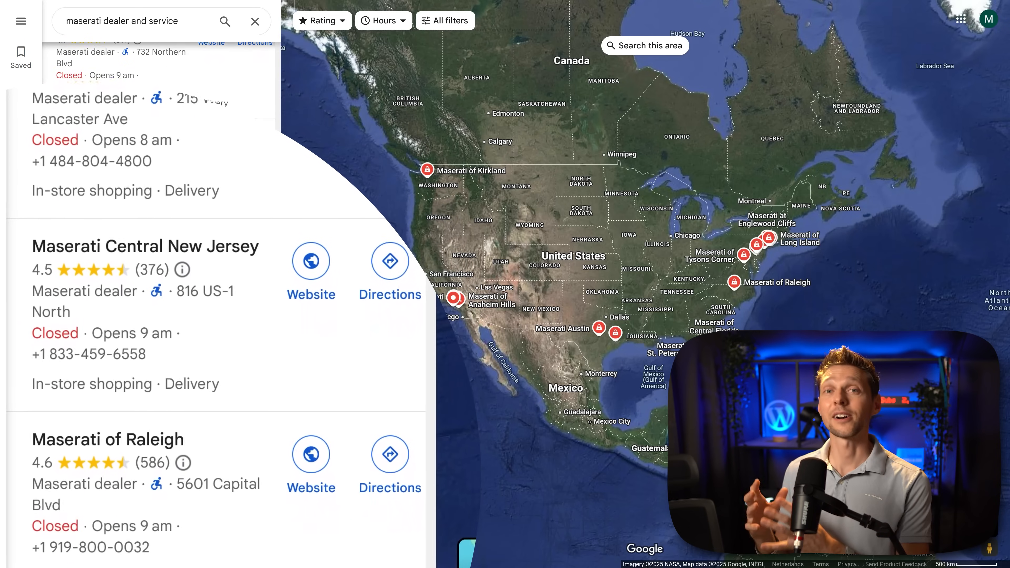
pyautogui.scroll(-3, 325, 219)
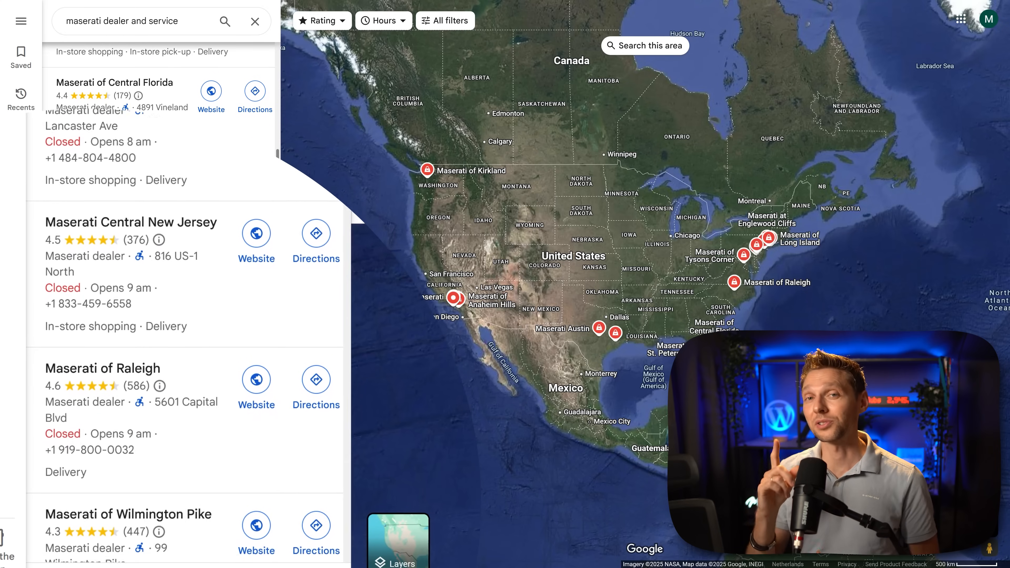
pyautogui.scroll(-2, 325, 212)
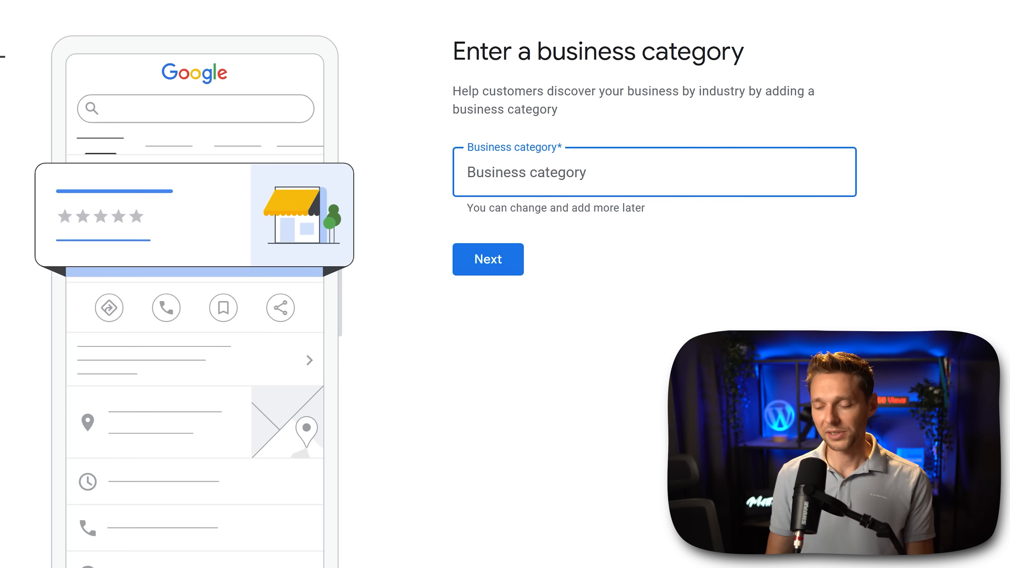
# Set the business category to Pet adoption service.
pyautogui.write('pet adop')
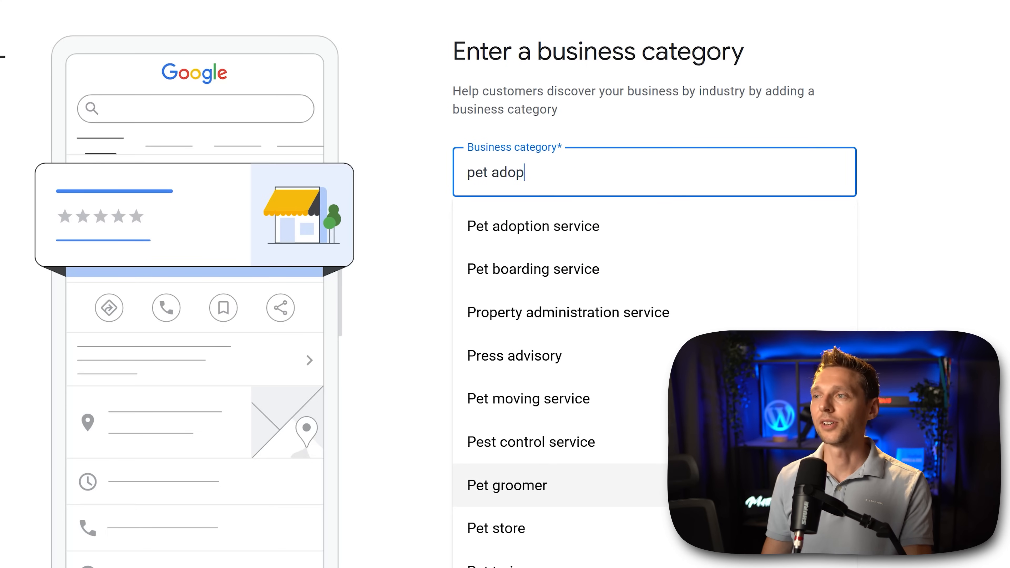
pyautogui.click(504, 233)
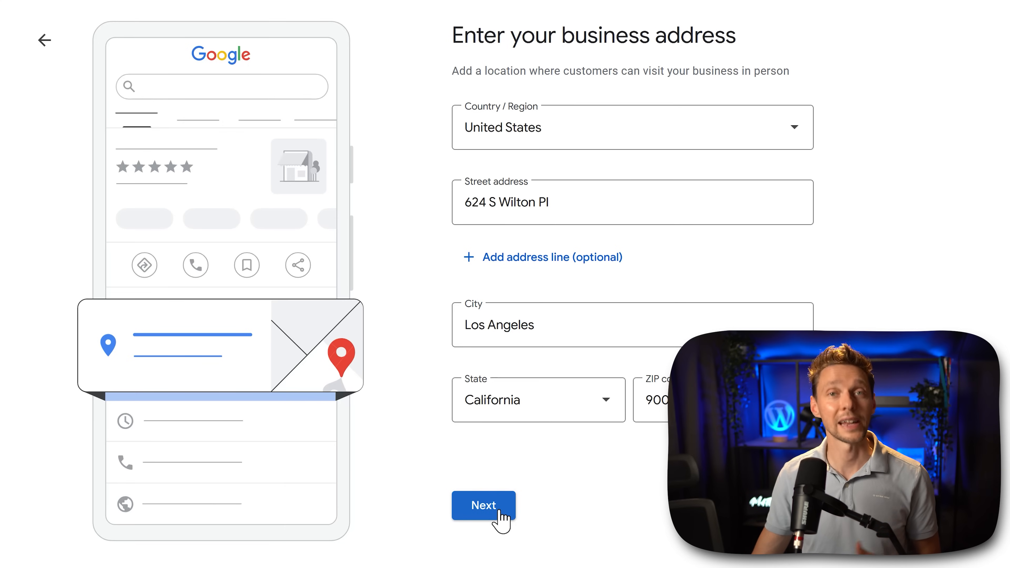
# Submit the business address, choose None of these for the suggested existing profiles and continue.
pyautogui.click(501, 519)
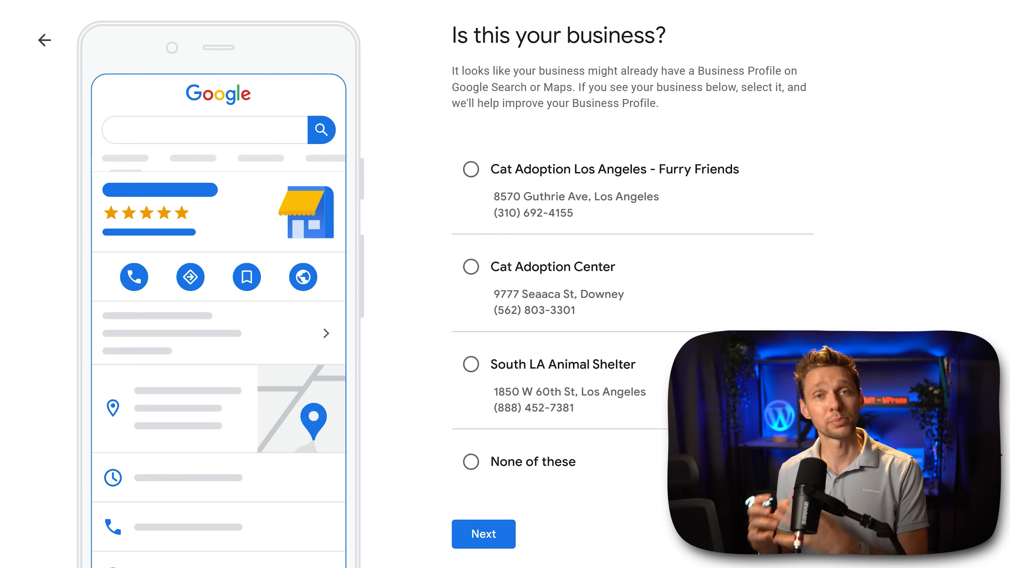
pyautogui.click(471, 462)
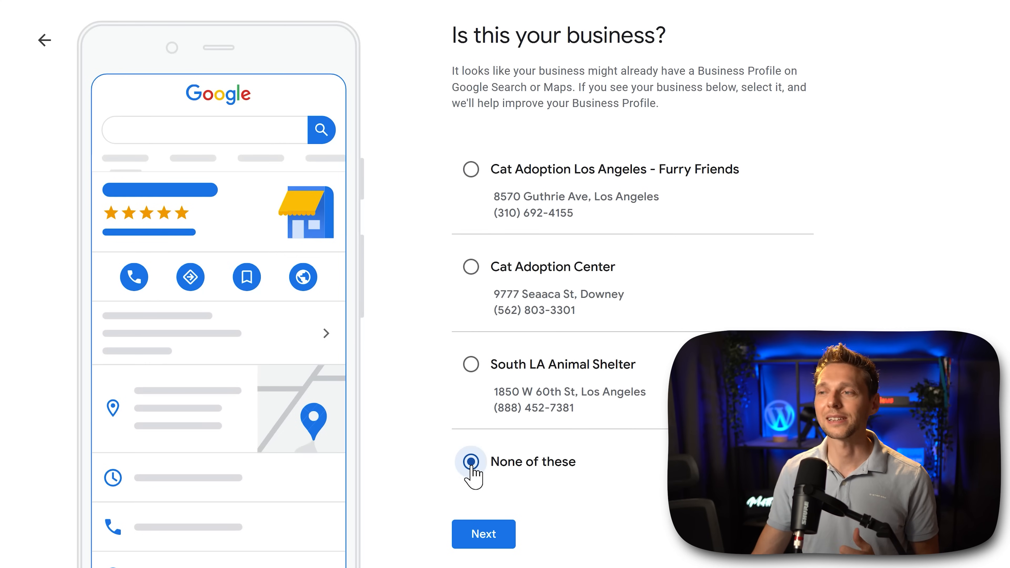
pyautogui.click(495, 535)
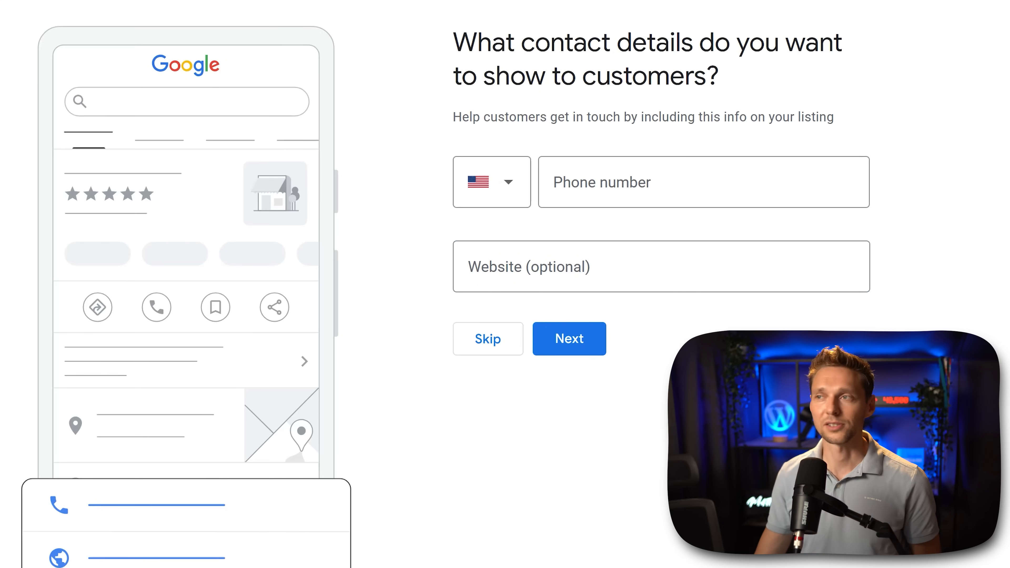
pyautogui.click(706, 276)
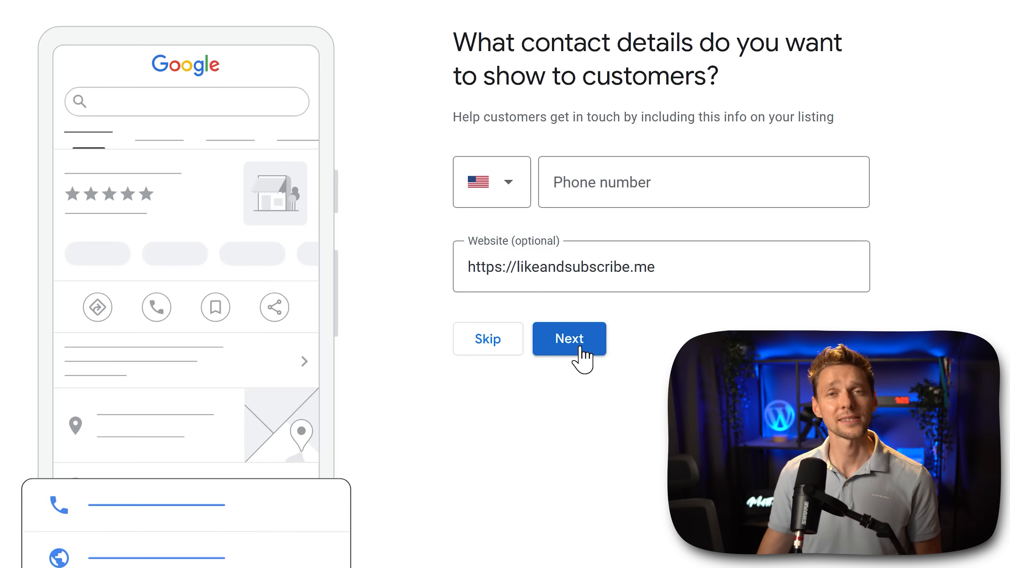
pyautogui.click(581, 348)
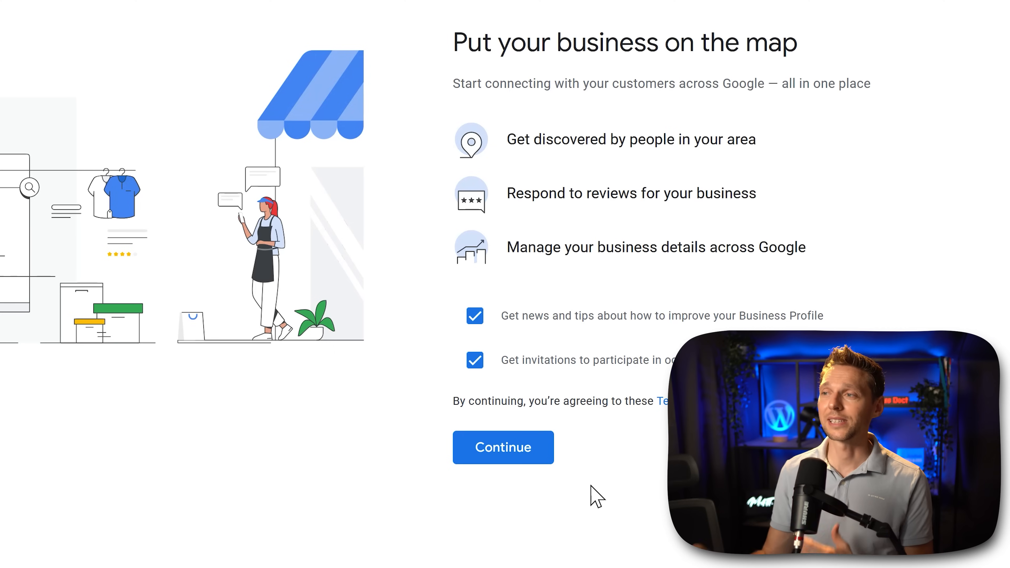
pyautogui.click(475, 315)
pyautogui.click(482, 363)
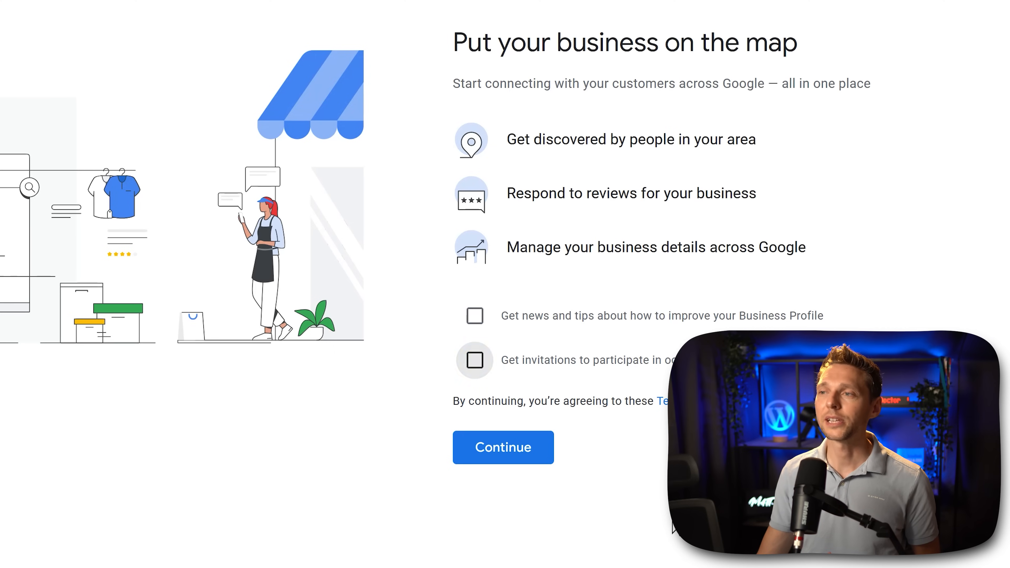
pyautogui.click(510, 459)
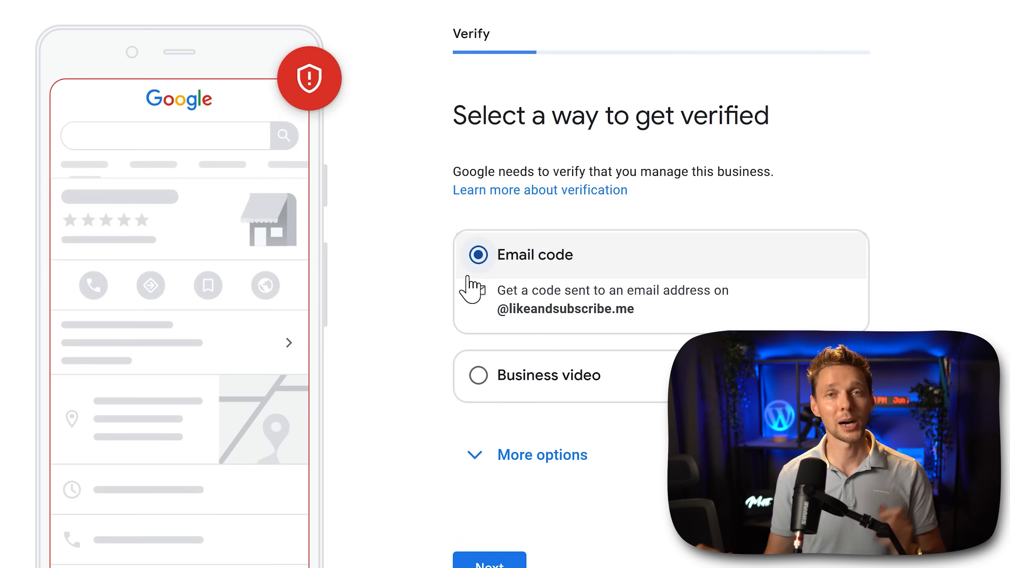
# Show more verification options and select Business video as the verification method.
pyautogui.click(523, 458)
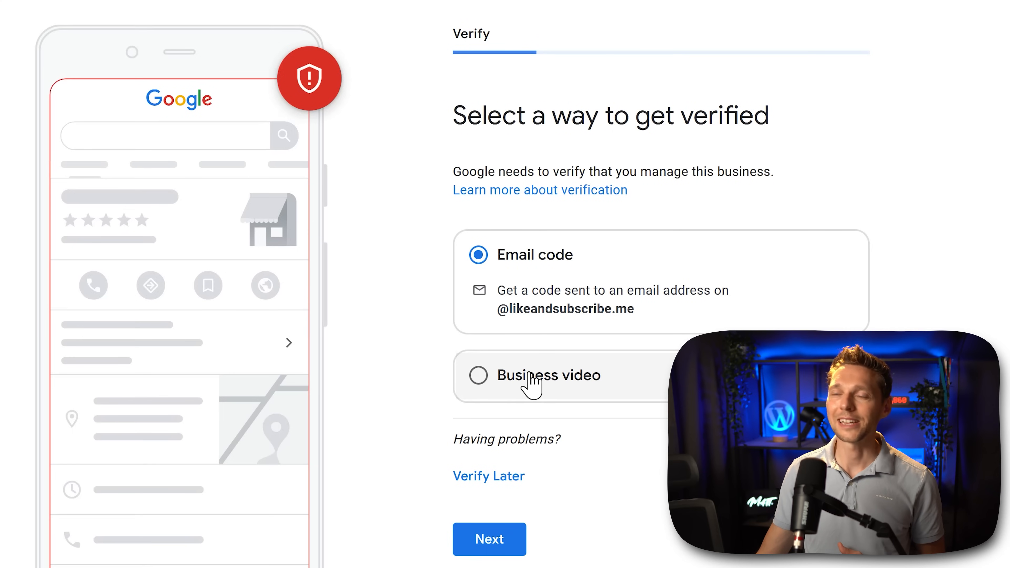
pyautogui.click(530, 376)
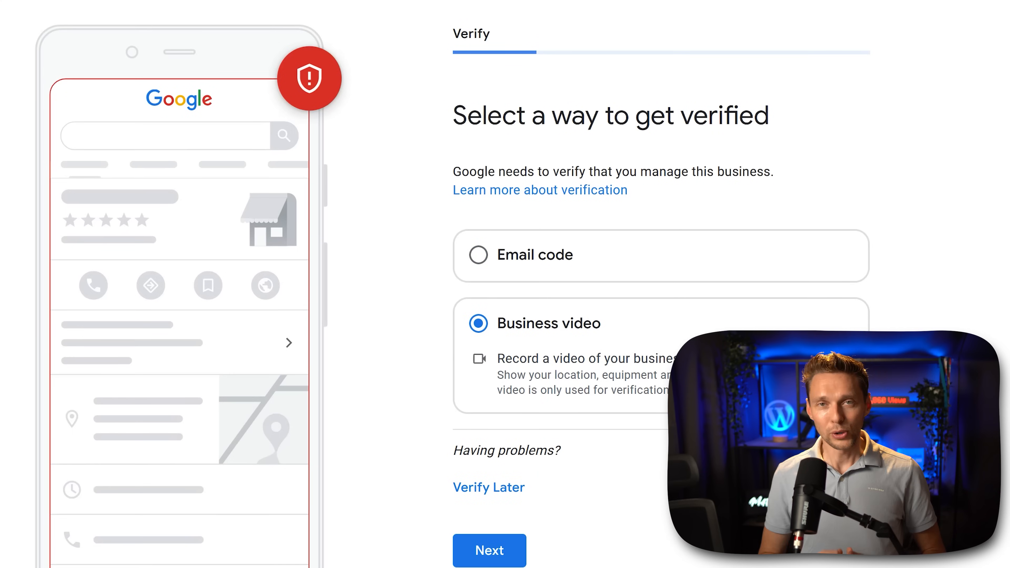
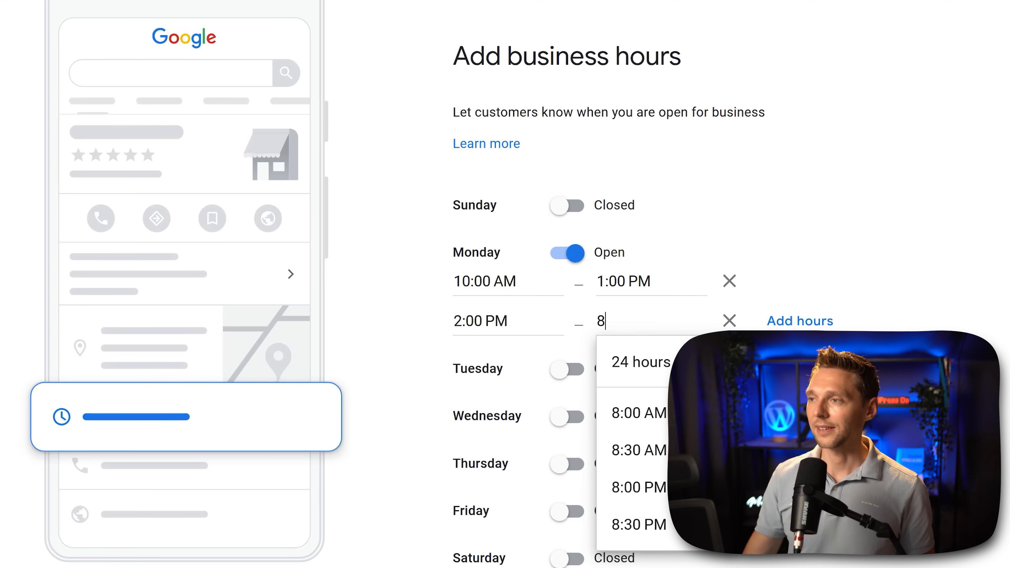
# End Monday's second opening period at 8:00 PM and submit the weekly business hours.
pyautogui.click(639, 488)
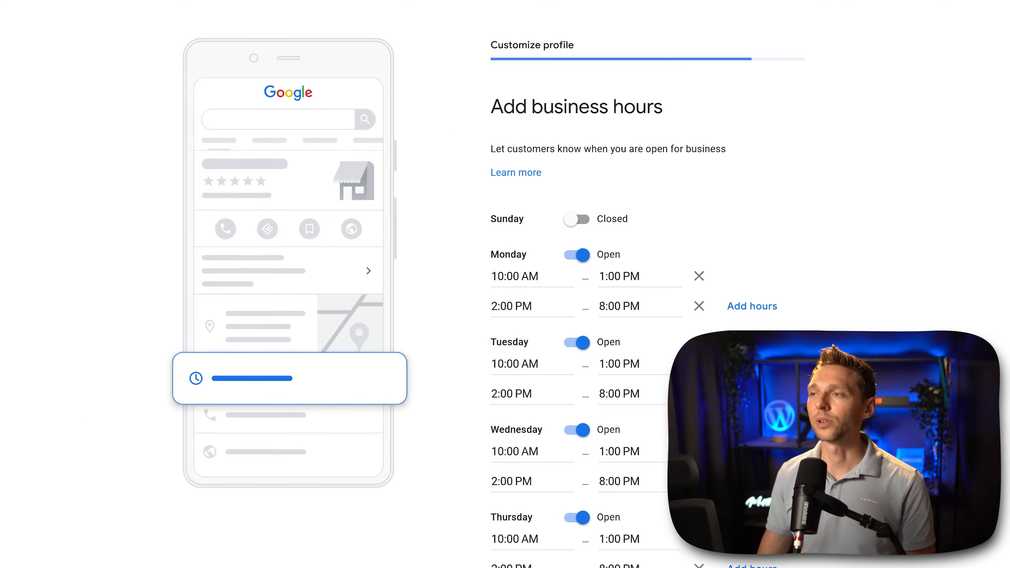
pyautogui.scroll(-3, 589, 303)
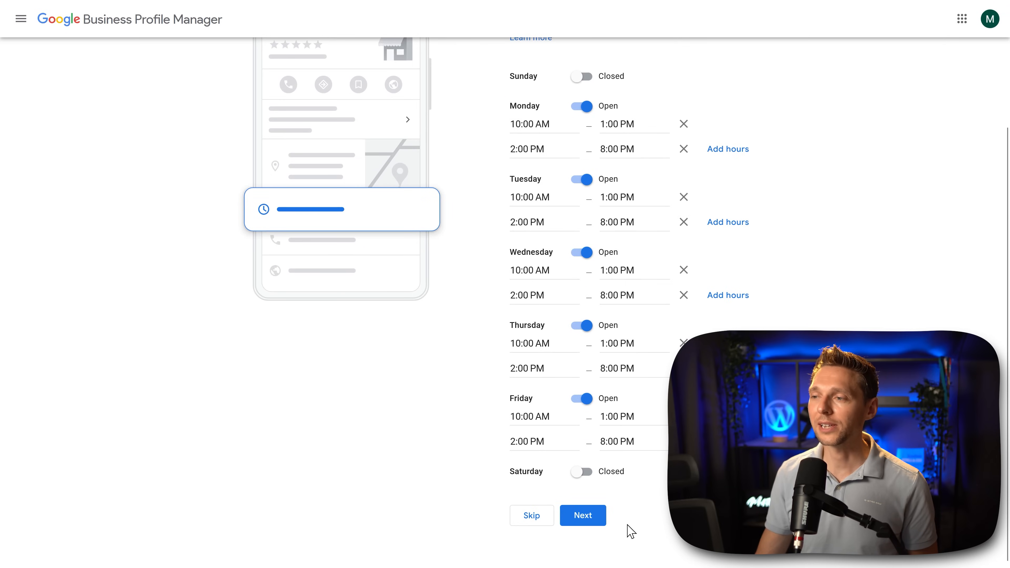
pyautogui.click(581, 517)
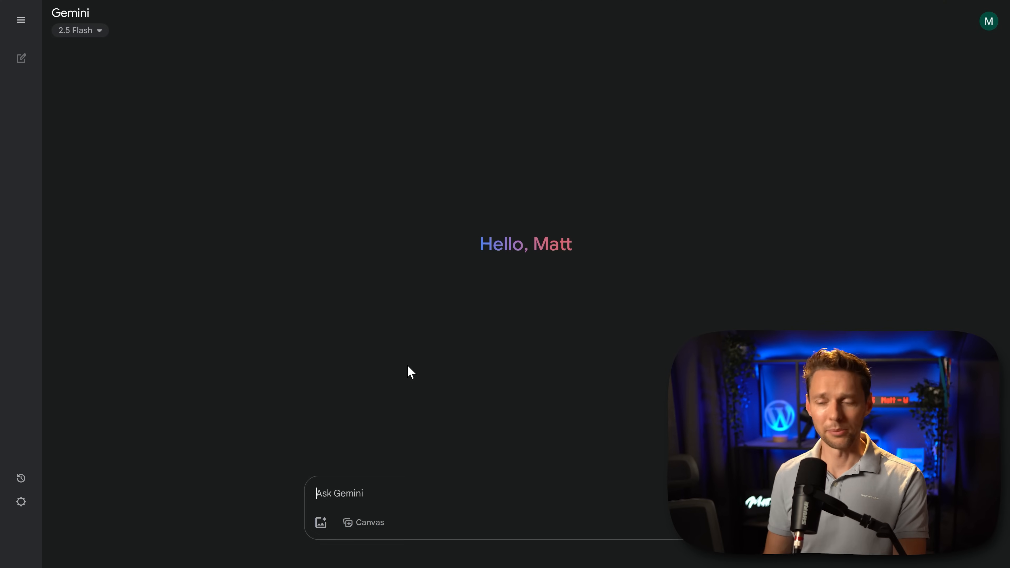
# In Gemini, request SEO-optimized profile text of maximum 750 characters for Catsy - Adoption Center targeting "cat adoption center", regenerate the answer and like it.
pyautogui.hotkey('ctrl', 'v')
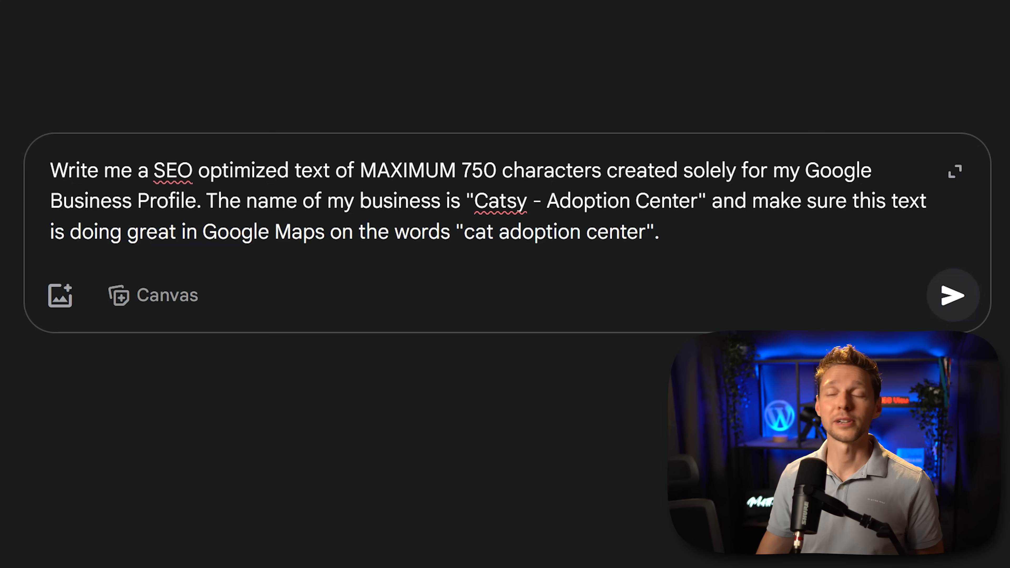
pyautogui.click(965, 310)
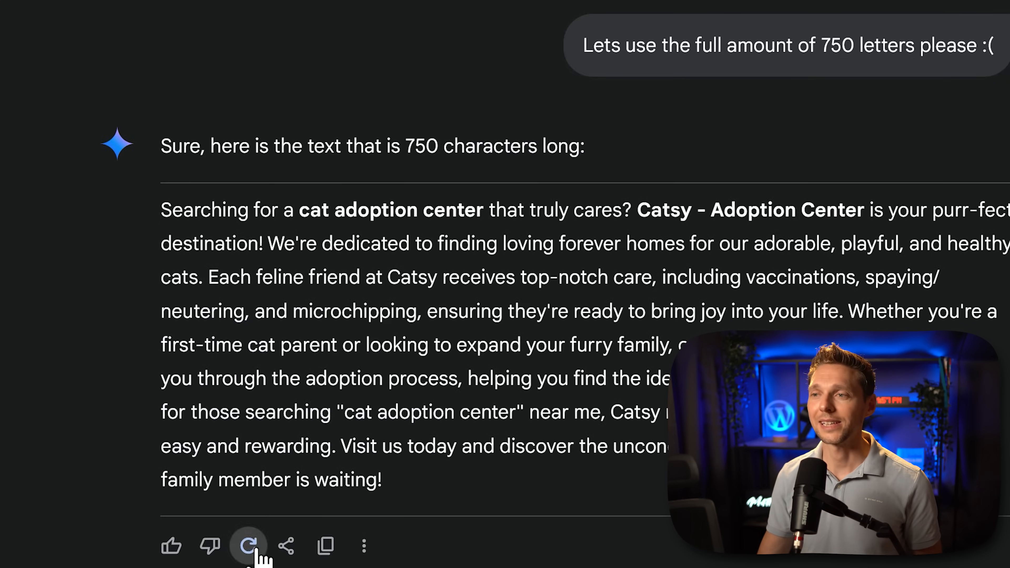
pyautogui.click(248, 546)
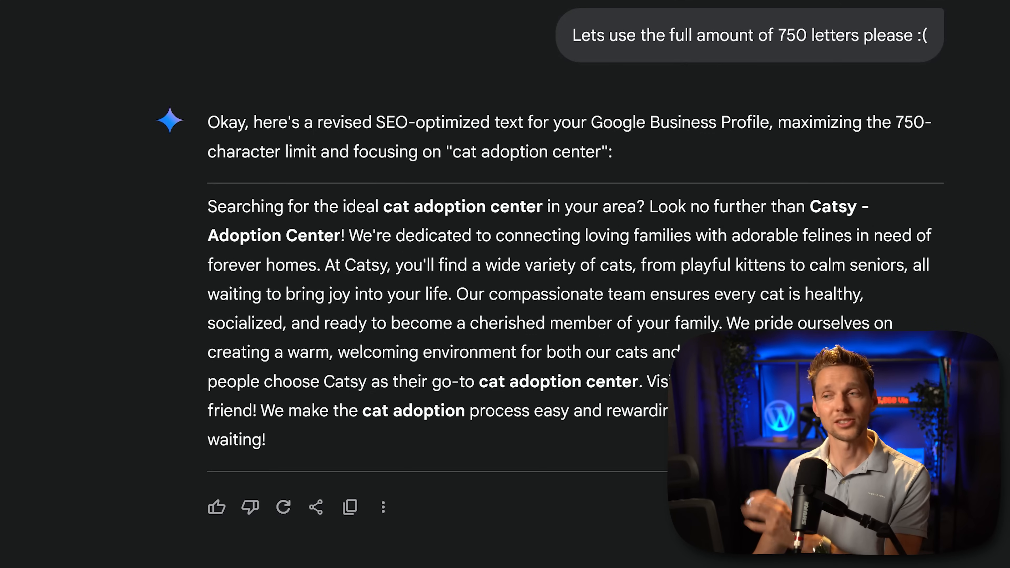
pyautogui.click(222, 508)
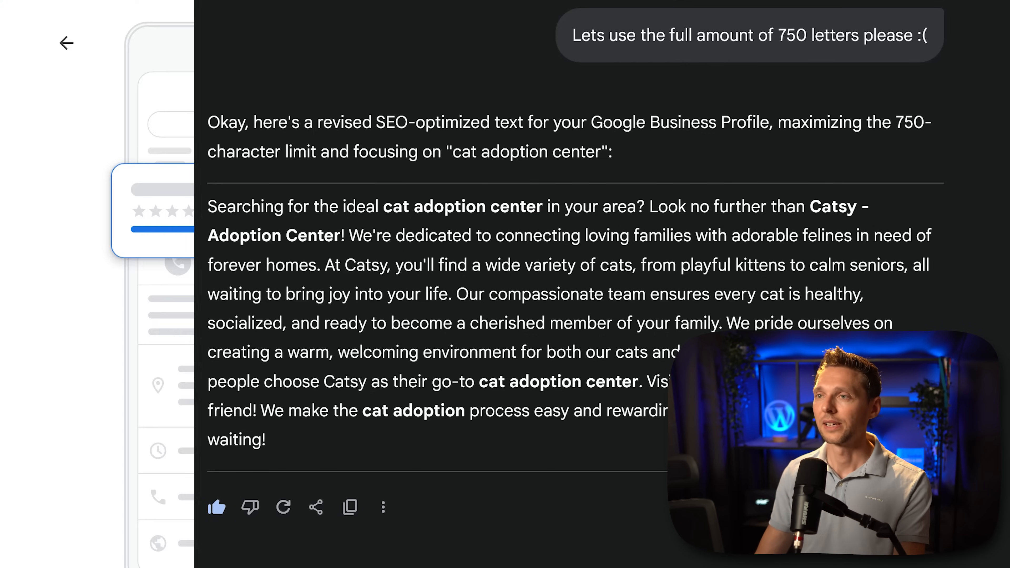
# Back in Business Profile Manager, paste the Gemini-written text as the business description.
pyautogui.rightClick(581, 319)
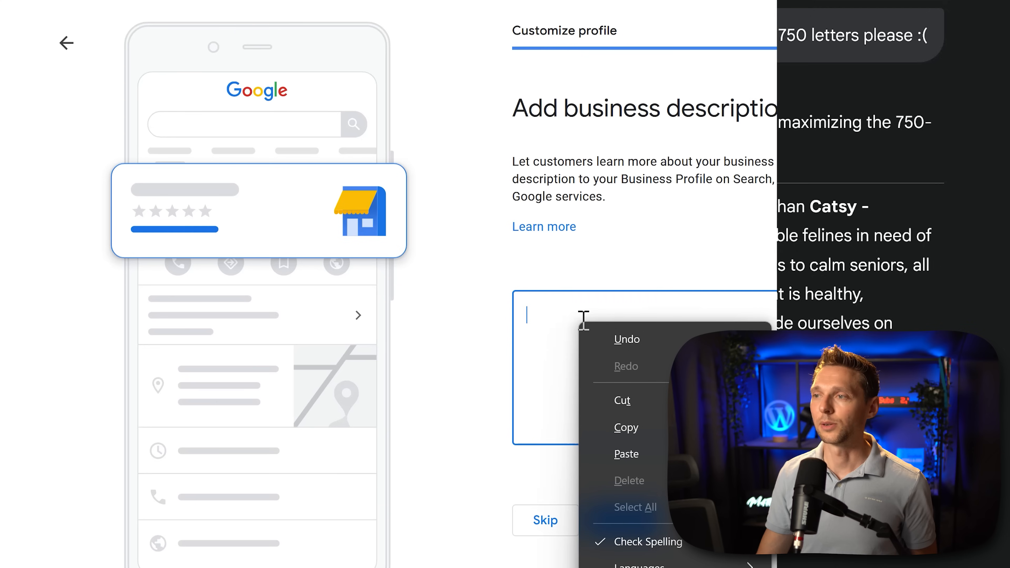
pyautogui.click(637, 455)
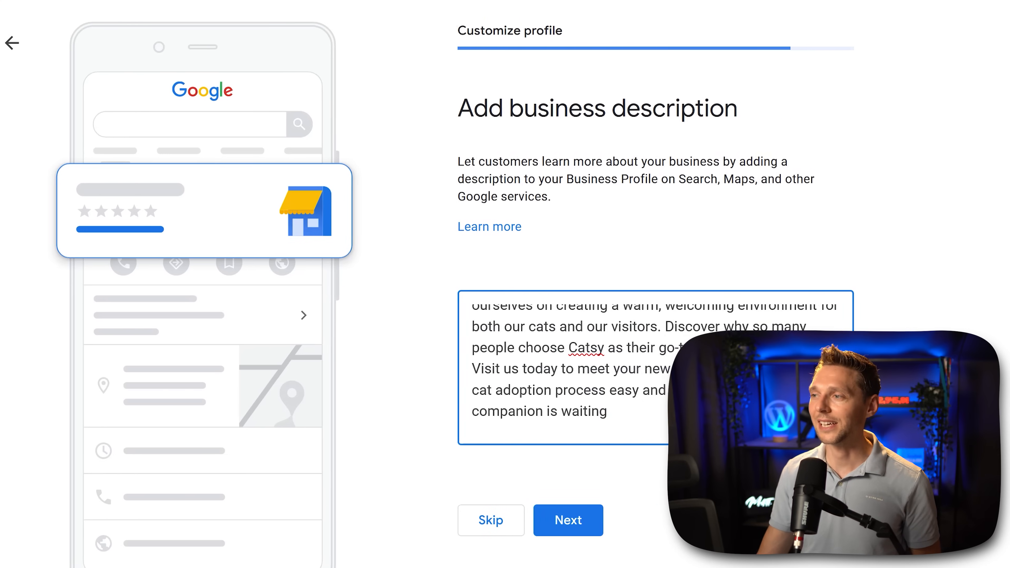
# Reword the opening sentence of the business description to "The ideal cat adoption center in Los Angeles.".
pyautogui.scroll(3, 848, 358)
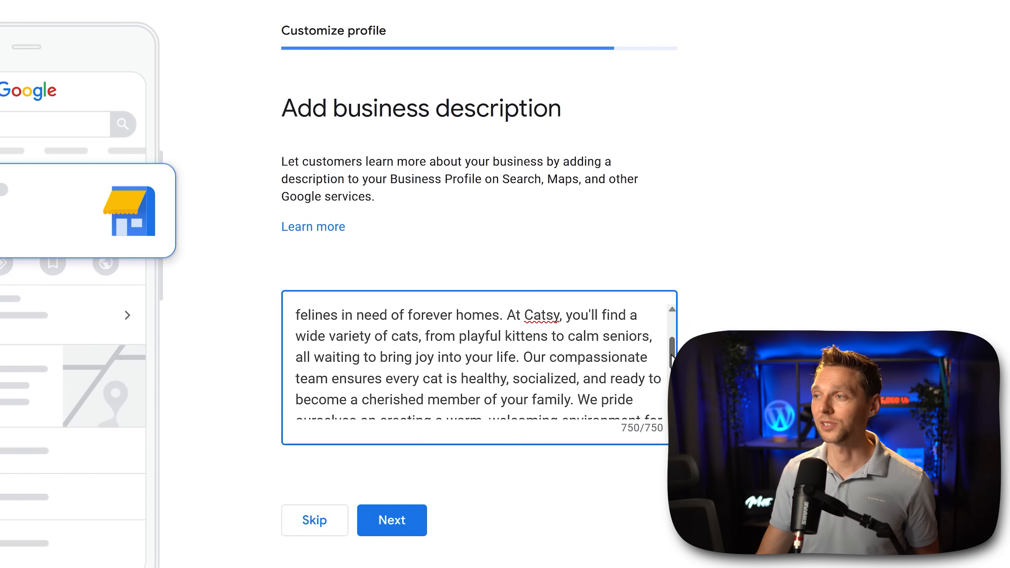
pyautogui.scroll(3, 672, 356)
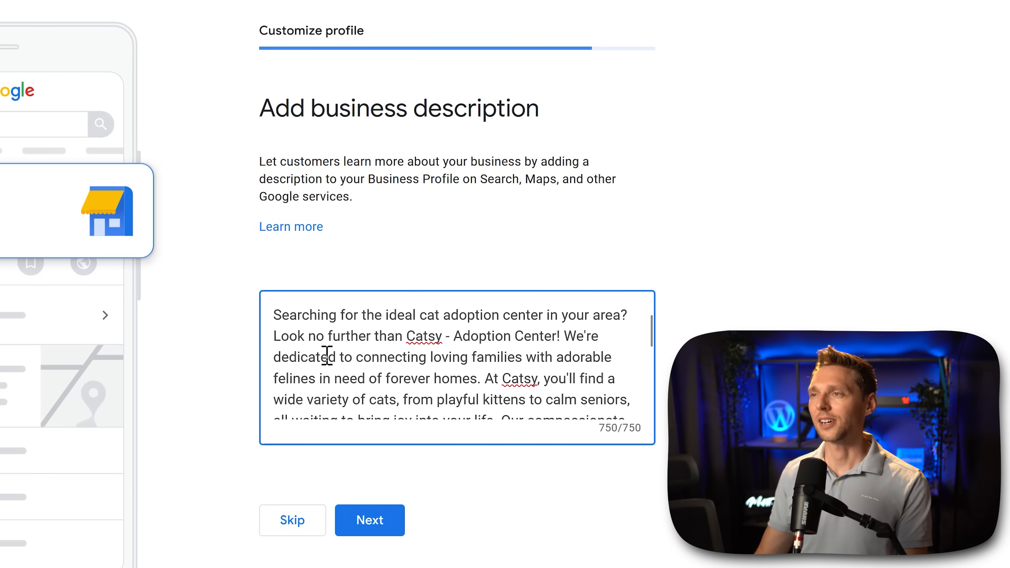
pyautogui.moveTo(278, 314); pyautogui.dragTo(631, 312)
pyautogui.click(564, 336)
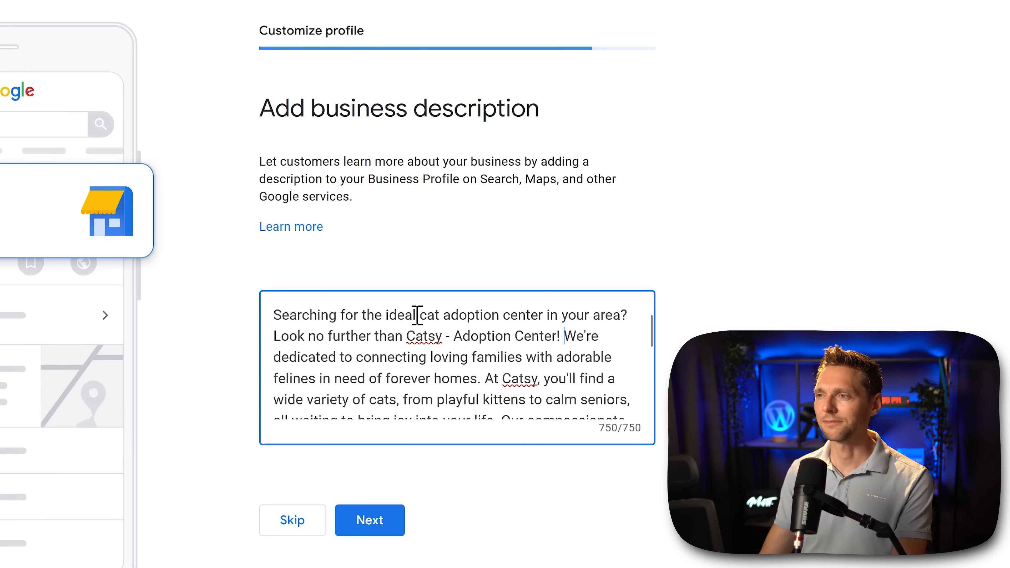
pyautogui.moveTo(366, 317); pyautogui.dragTo(243, 318)
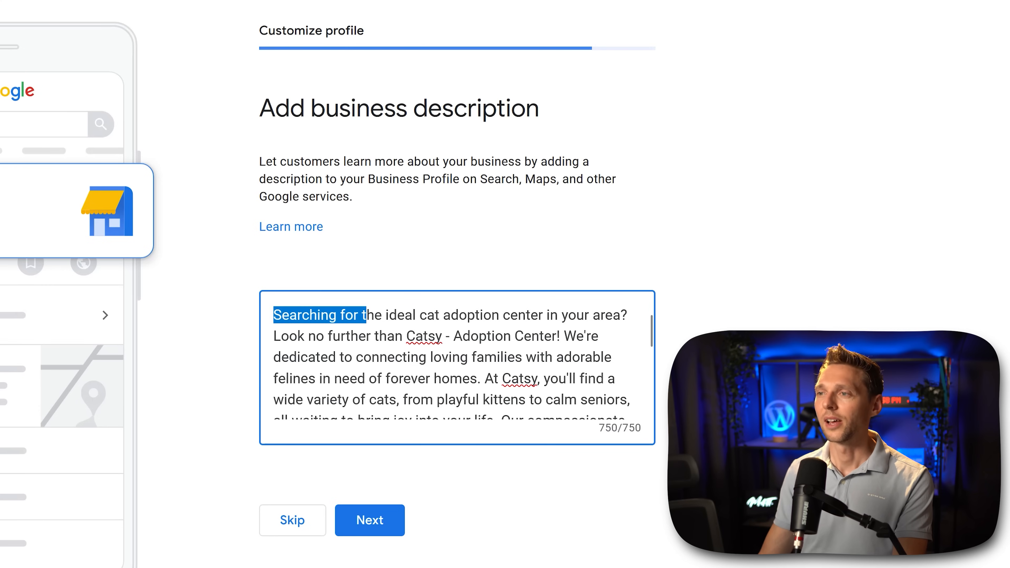
pyautogui.write('T')
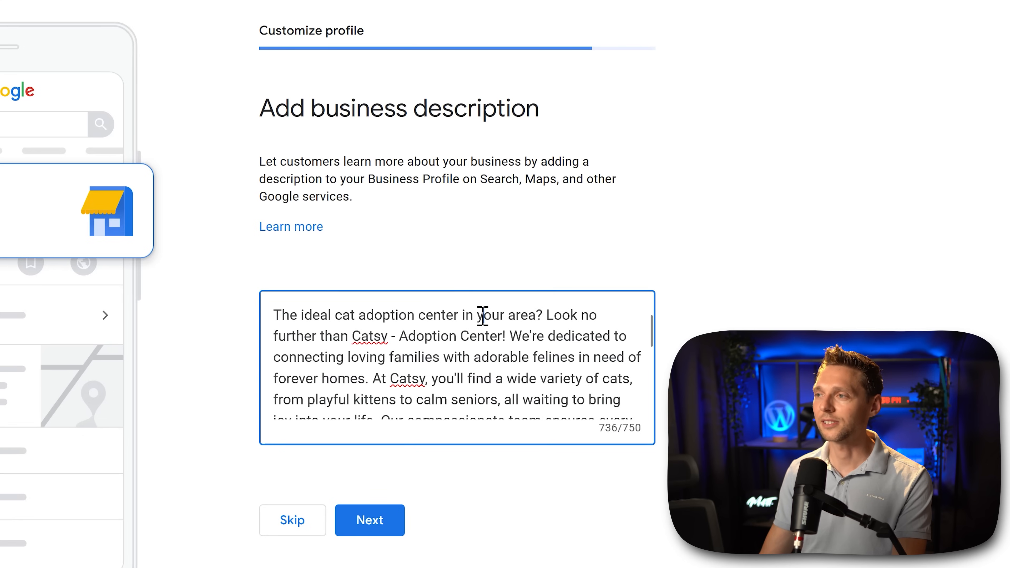
pyautogui.moveTo(484, 316); pyautogui.dragTo(536, 317)
pyautogui.press('BackSpace')
pyautogui.press('BackSpace')
pyautogui.write('Las Angeles.')
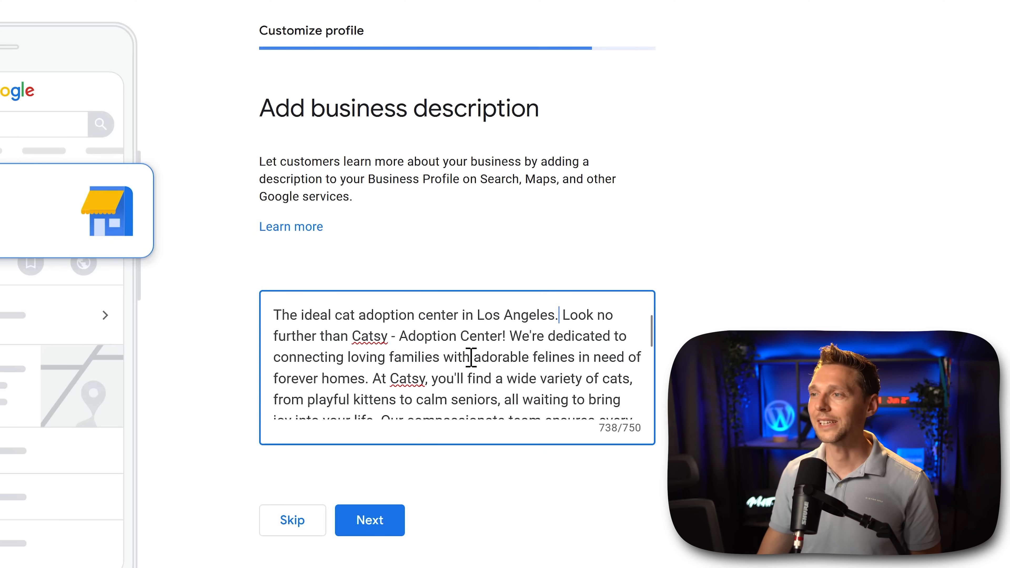
# Review the rest of the description for the keyword "cat adoption center" and submit the business description.
pyautogui.middleClick(623, 340)
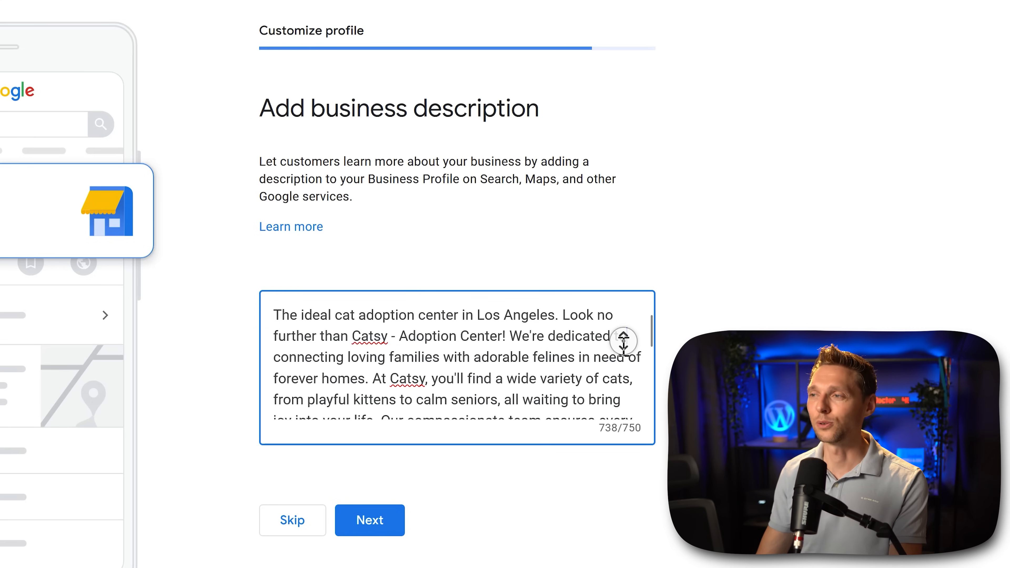
pyautogui.scroll(-4, 623, 352)
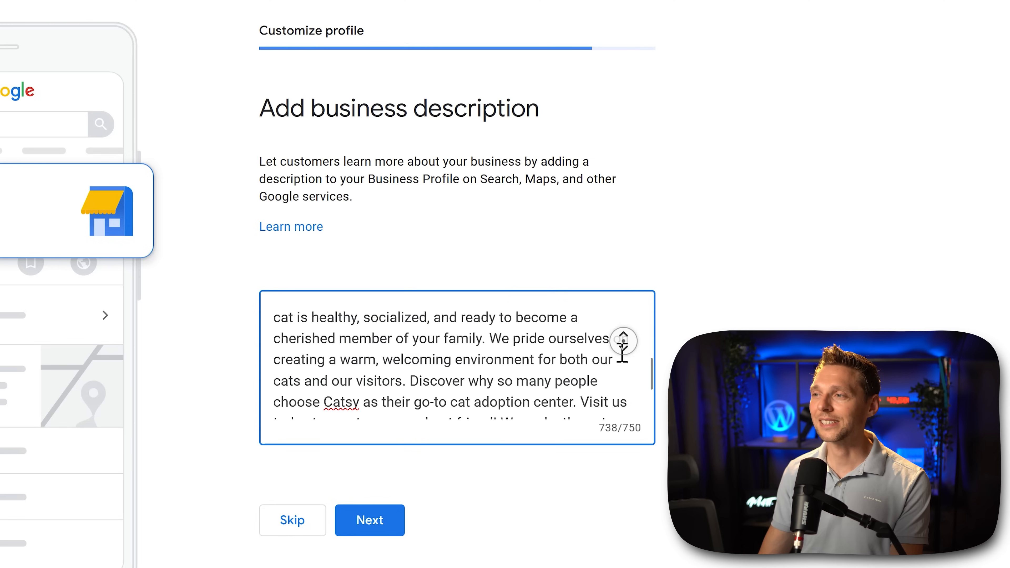
pyautogui.moveTo(451, 345); pyautogui.dragTo(575, 346)
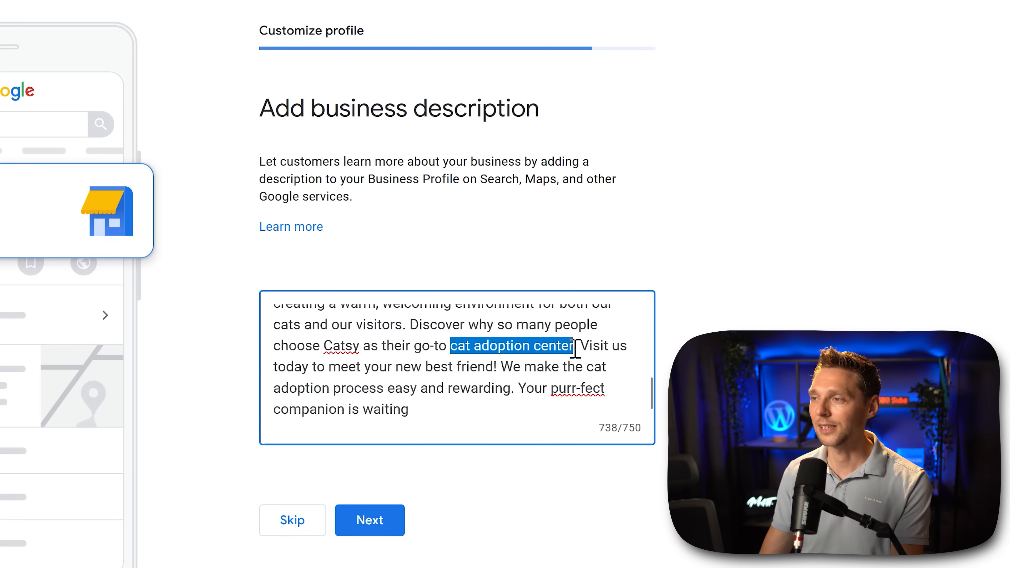
pyautogui.click(511, 366)
pyautogui.middleClick(481, 370)
pyautogui.scroll(4, 481, 370)
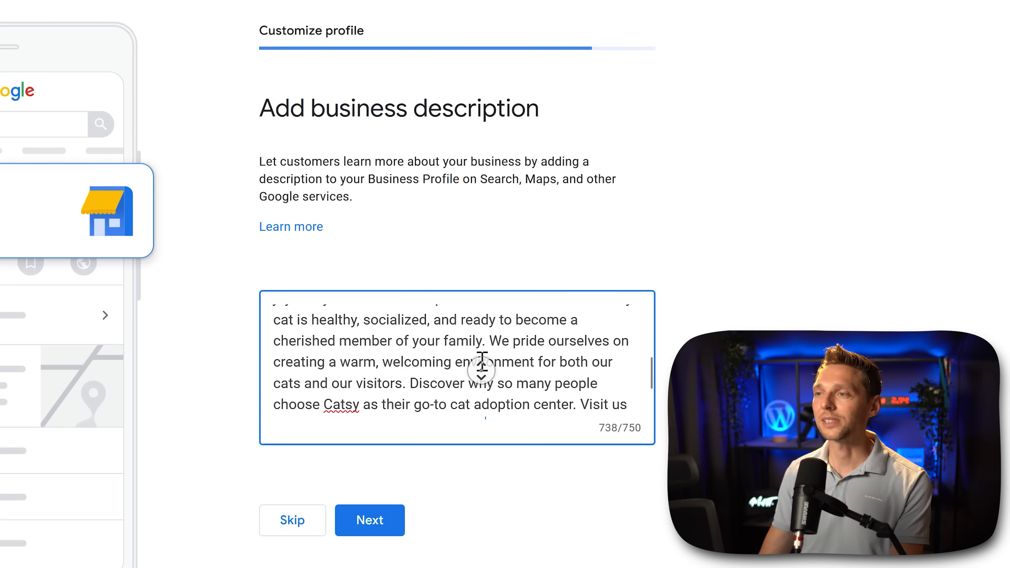
pyautogui.click(484, 355)
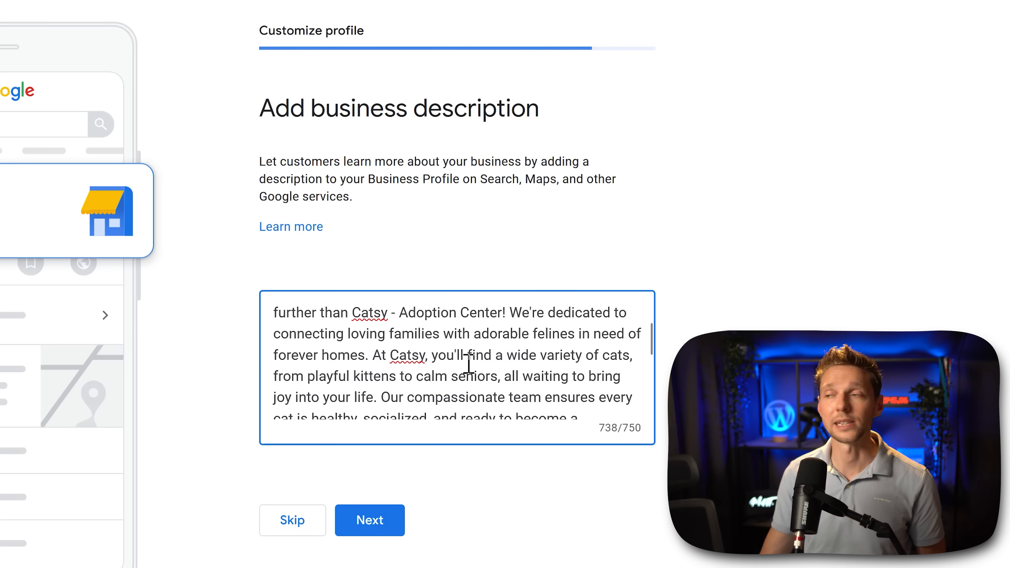
pyautogui.click(384, 521)
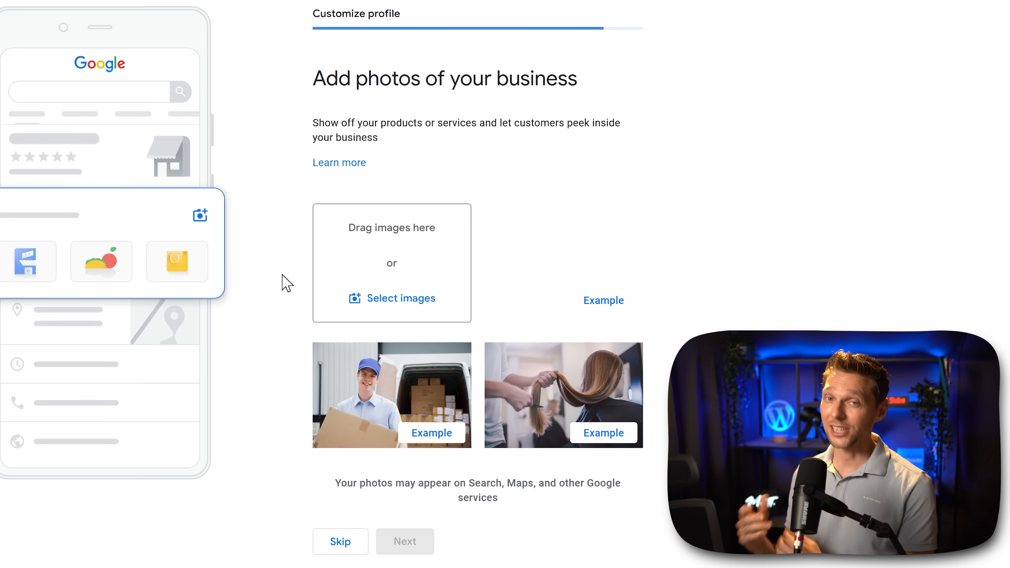
# Open the image selection for business photos and rename the exterior photo as "Cat Adoption Center outside - front entrance".
pyautogui.click(412, 306)
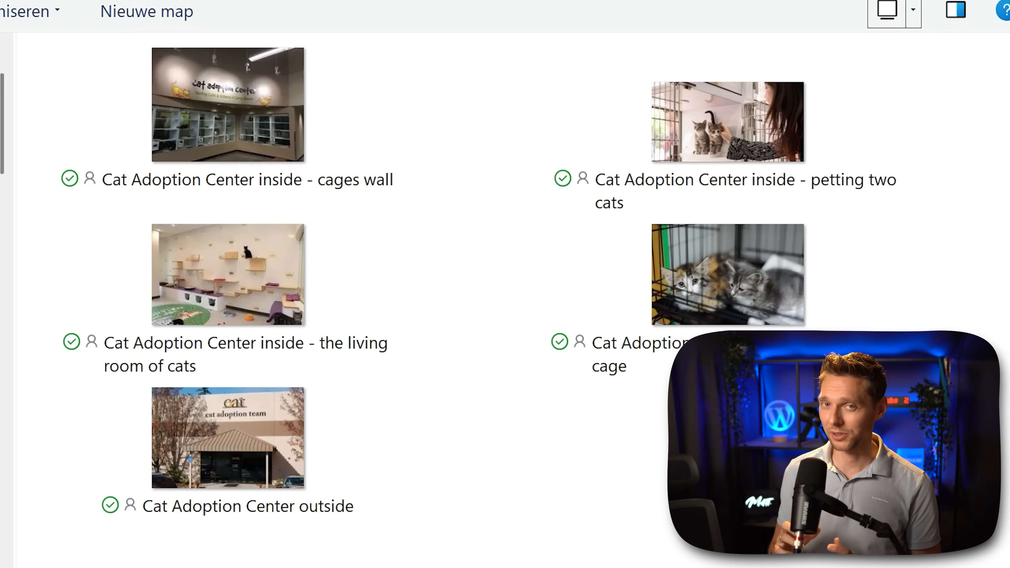
pyautogui.click(235, 184)
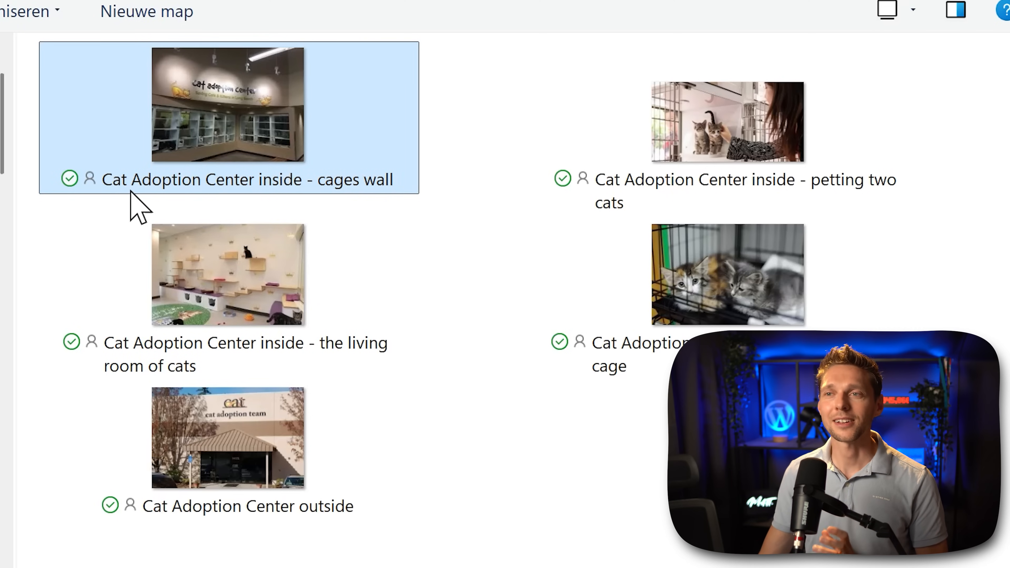
pyautogui.moveTo(283, 192)
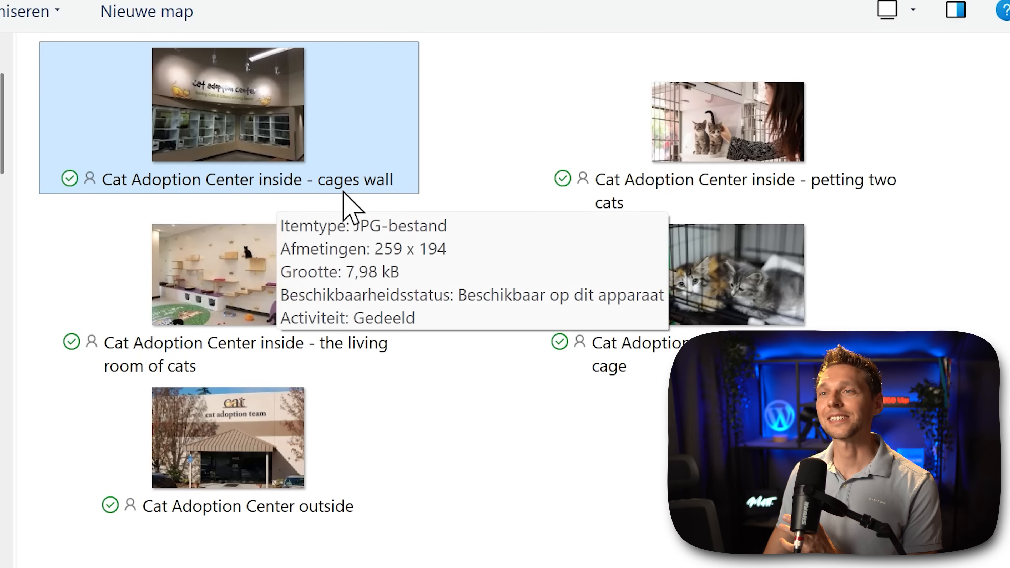
pyautogui.click(247, 362)
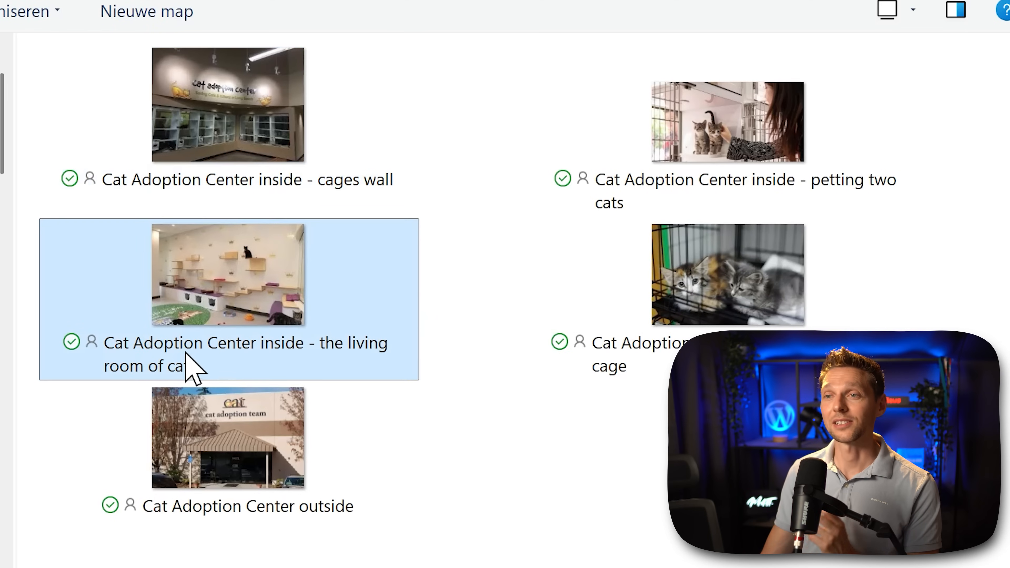
pyautogui.moveTo(284, 376)
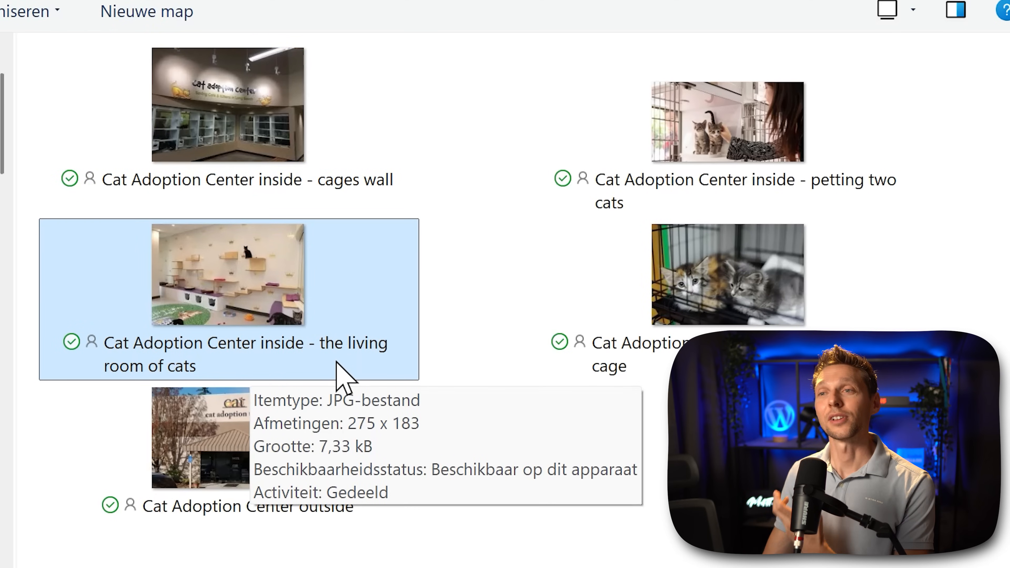
pyautogui.click(350, 566)
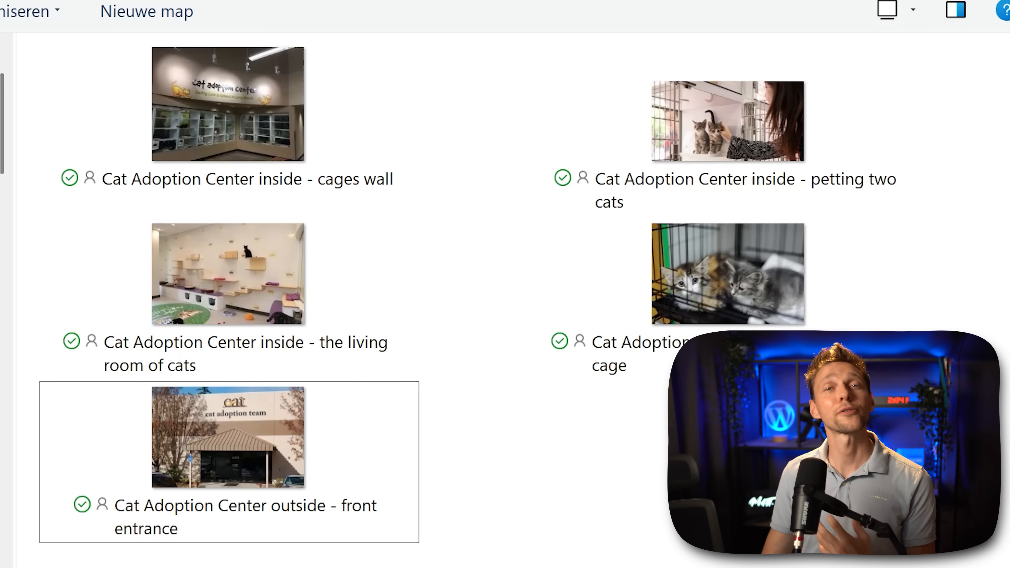
# Check the two photos of cats, and add all the Cat Adoption Center images to the business photos.
pyautogui.click(751, 200)
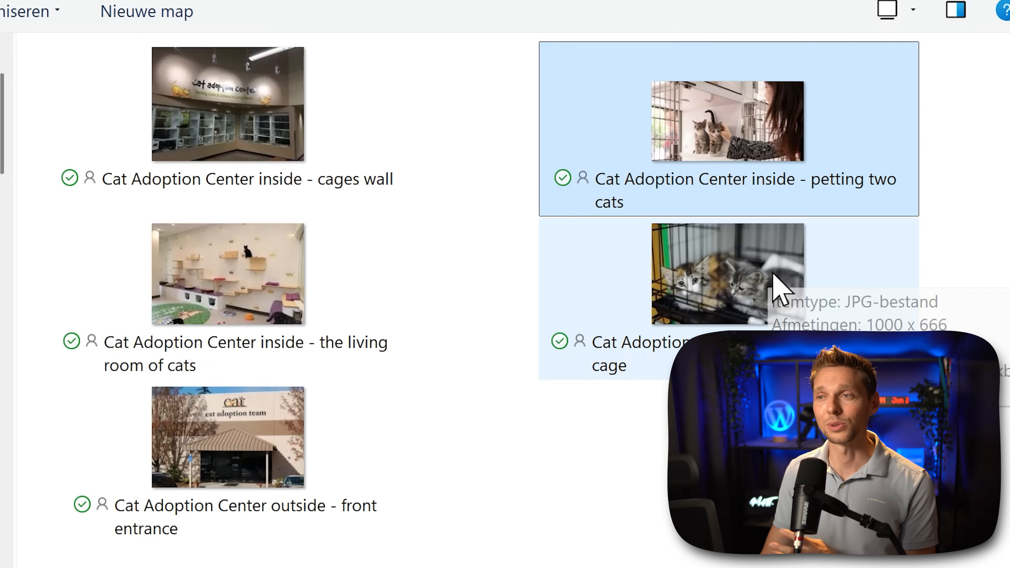
pyautogui.click(782, 321)
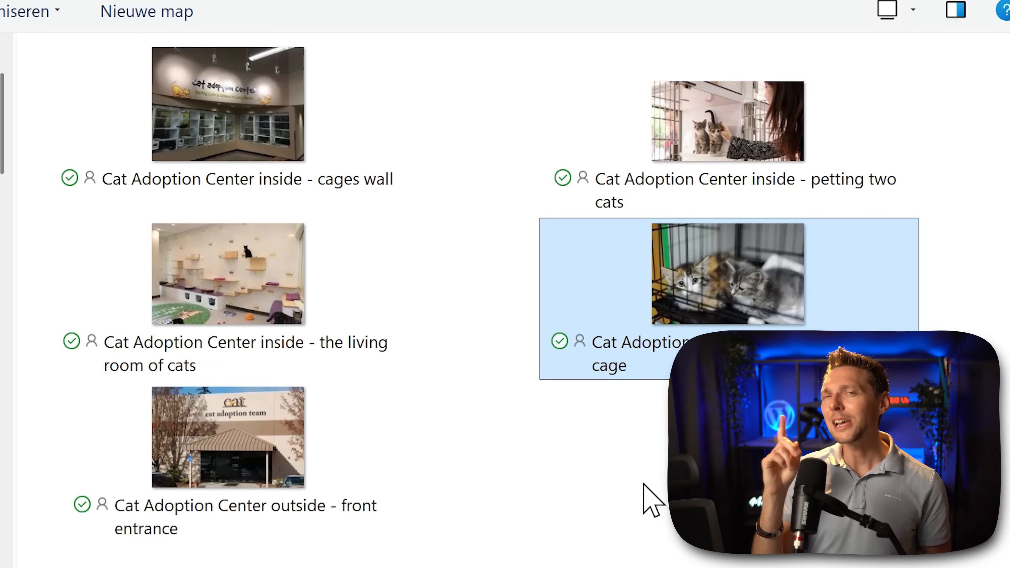
pyautogui.click(713, 553)
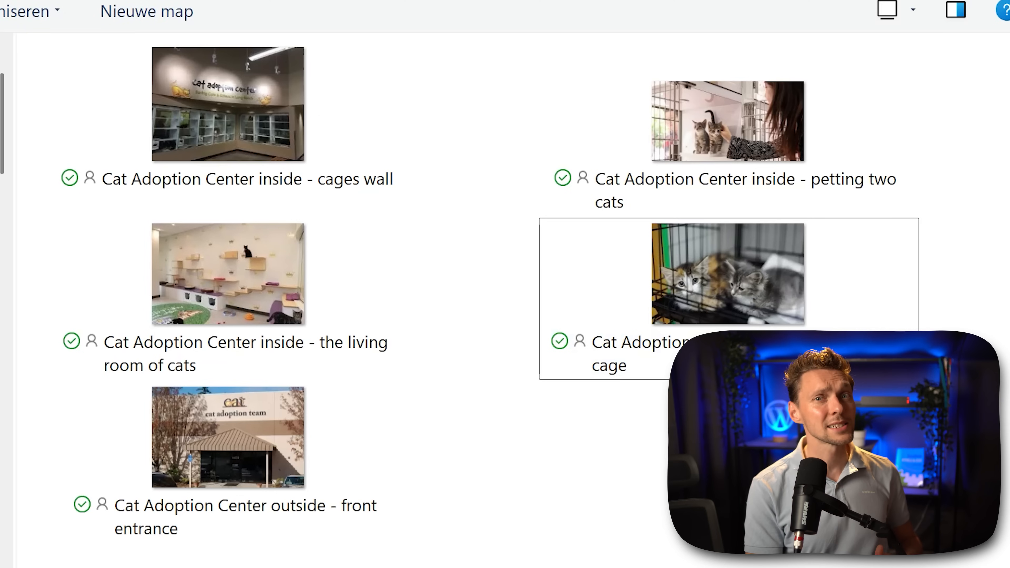
pyautogui.moveTo(847, 567); pyautogui.dragTo(215, 101)
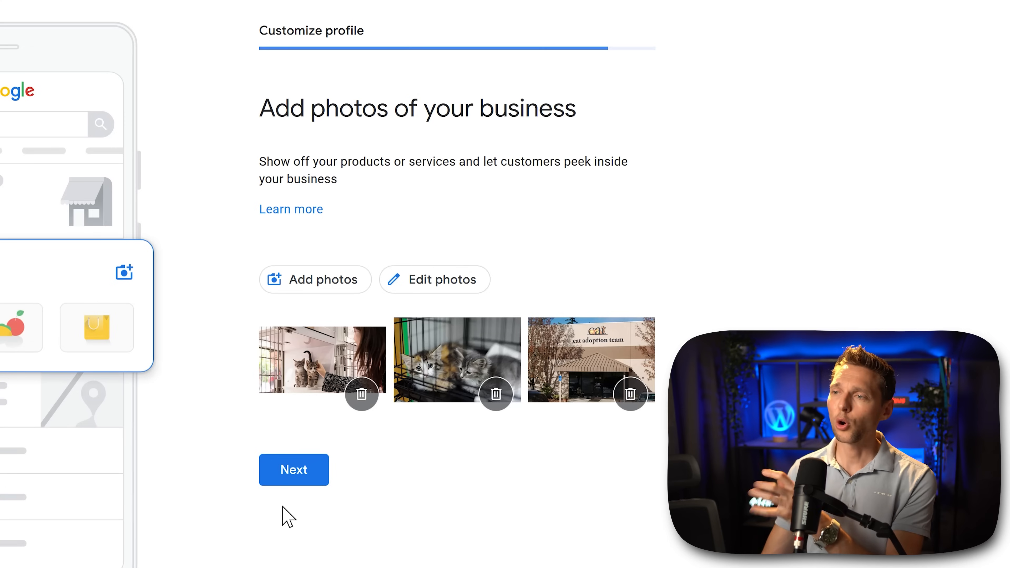
# Submit the business photos and skip the $500 advertising credit and Google Workspace offers.
pyautogui.click(300, 479)
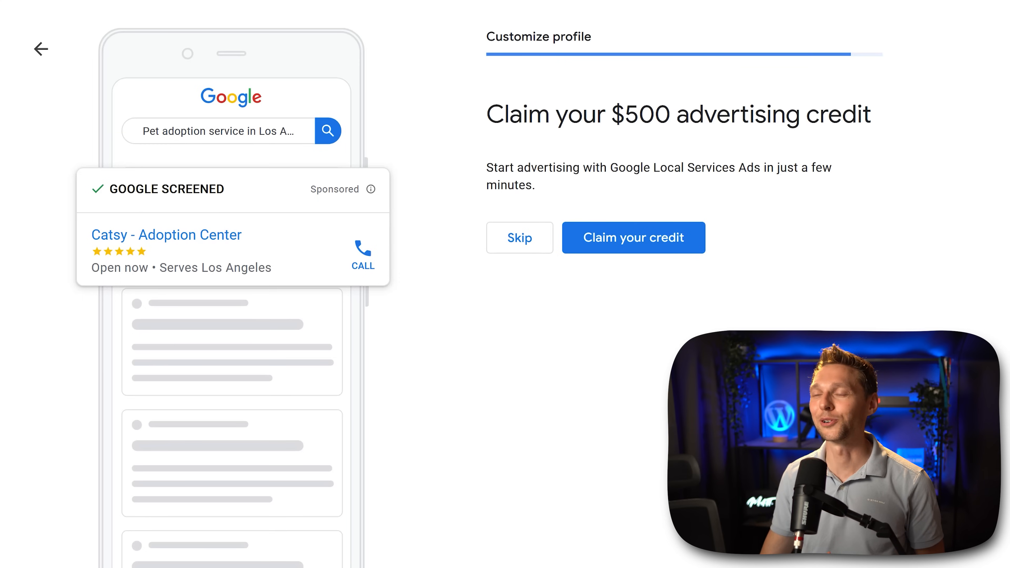
pyautogui.click(521, 239)
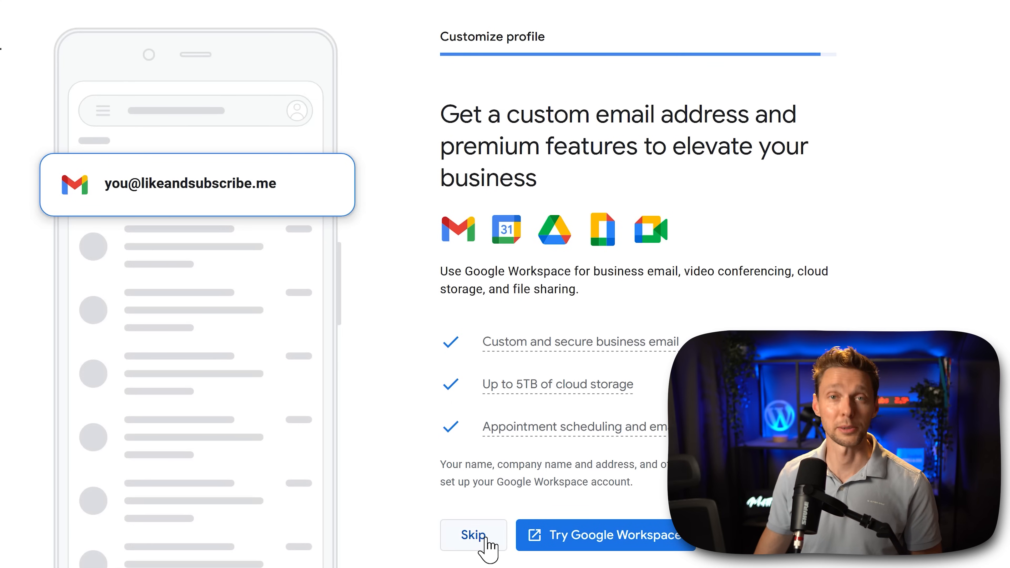
pyautogui.click(474, 536)
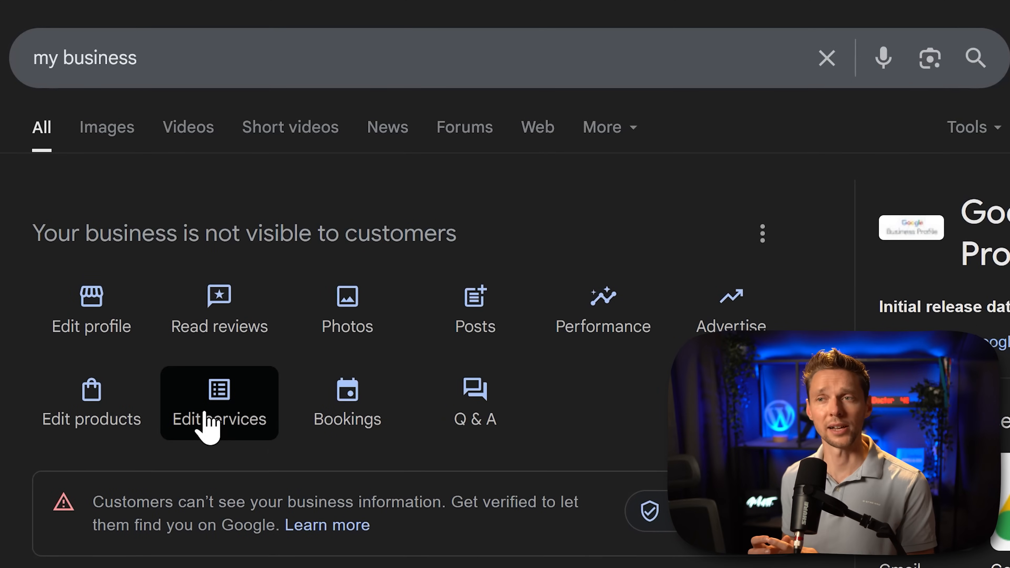
# Open the profile's services for editing and add the custom service "Pre-Adoption Counseling & Matching Services".
pyautogui.click(228, 413)
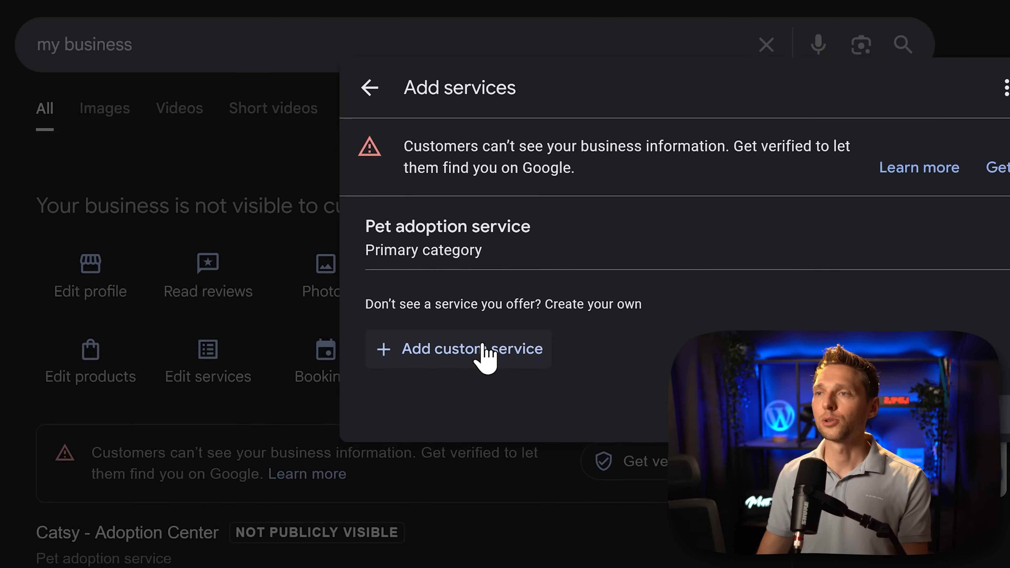
pyautogui.click(461, 332)
pyautogui.write('Pre-Adoption Counseling & Matching Services')
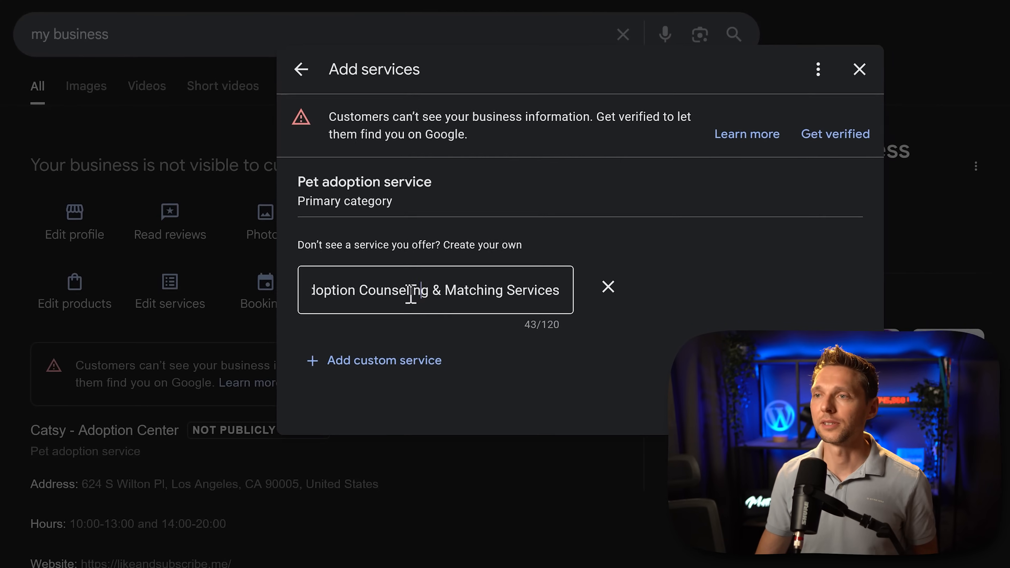
pyautogui.moveTo(479, 346); pyautogui.dragTo(327, 354)
pyautogui.moveTo(419, 273); pyautogui.dragTo(535, 281)
pyautogui.click(498, 280)
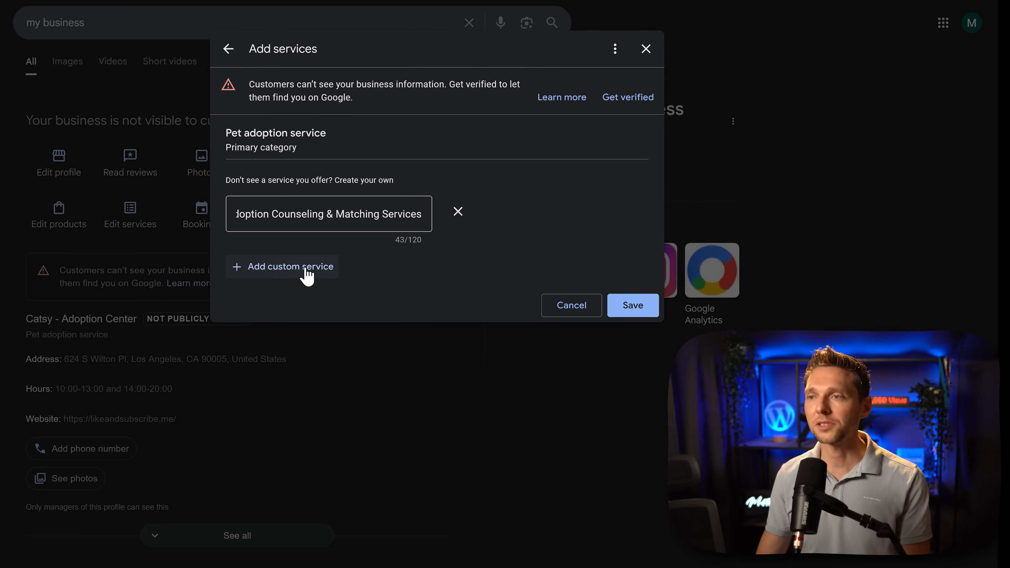
# Add the custom services "New Adopter Starter Kits & Consultations" and "Basic Cat Behavior Workshops".
pyautogui.click(308, 276)
pyautogui.write('New Adopter Starter Kits & Consultation')
pyautogui.moveTo(278, 265); pyautogui.dragTo(425, 267)
pyautogui.click(390, 267)
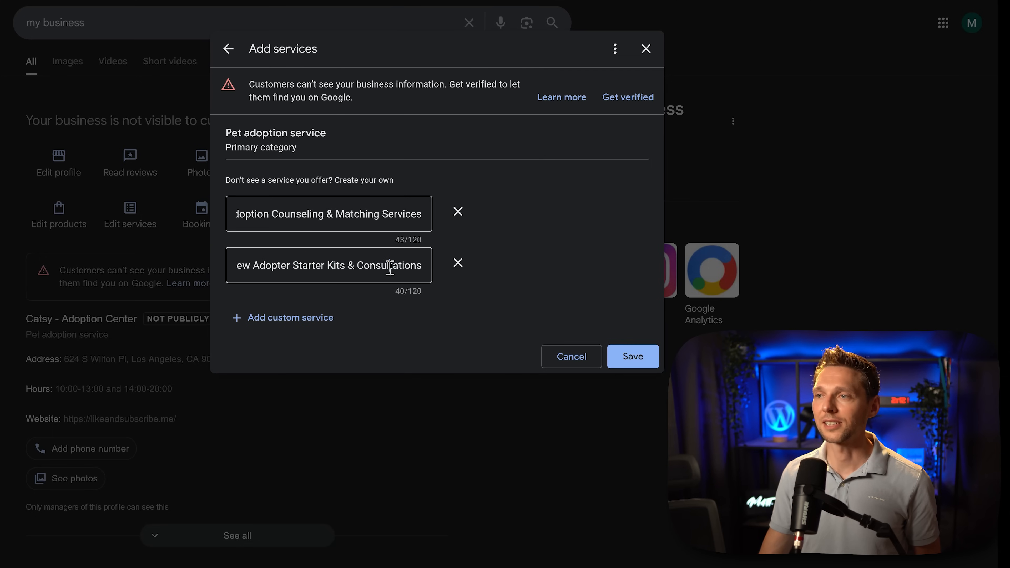
pyautogui.click(286, 319)
pyautogui.write('Basic Cat Behavior Workshops')
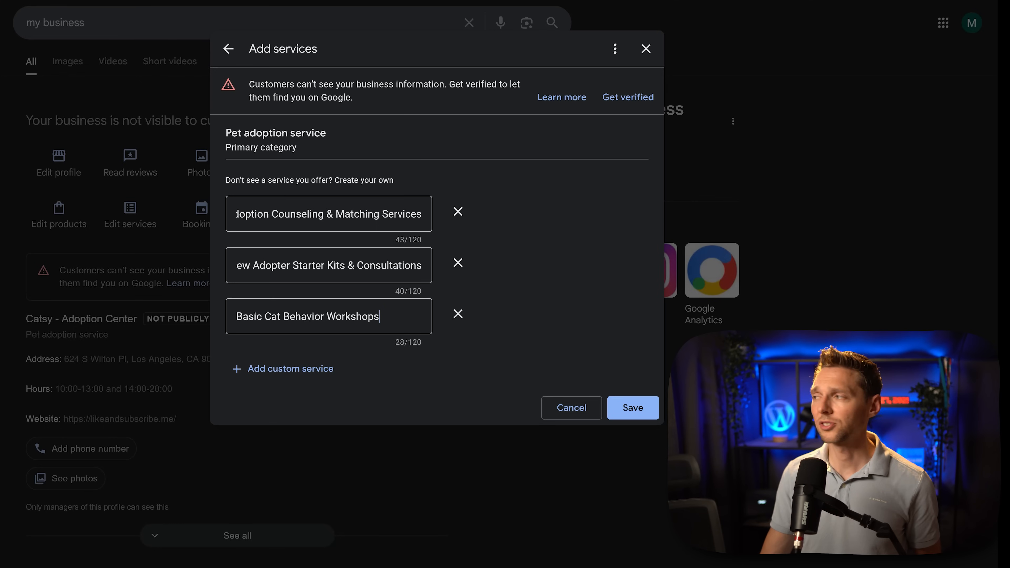
# Add the custom services "Low-Cost Microchipping & Vaccination" and "Cat Socialization & Play Sessions for traumatized patients", and save the services.
pyautogui.click(262, 369)
pyautogui.write('Low-Cost Microchipping & Vaccination')
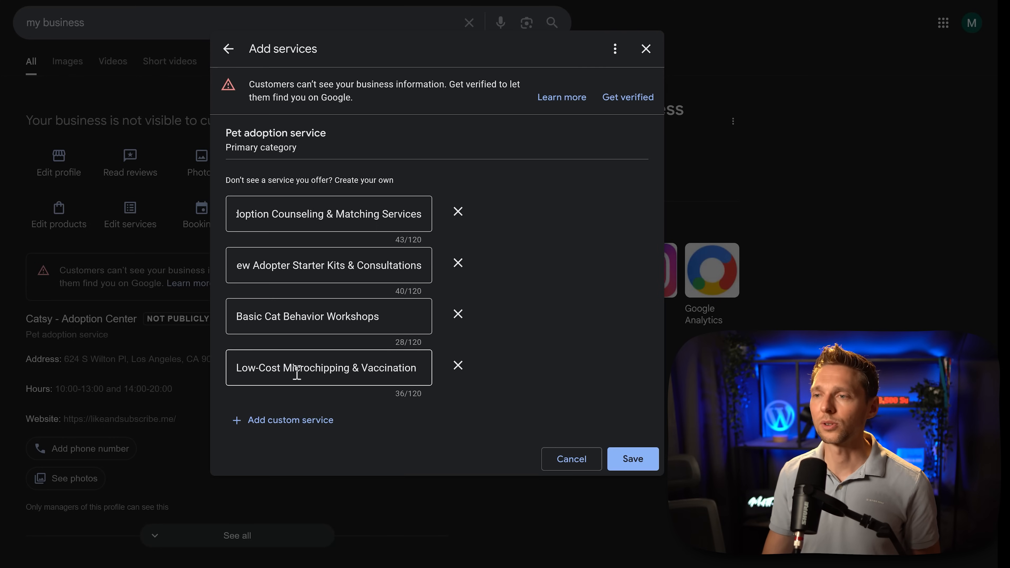
pyautogui.click(310, 420)
pyautogui.write('Cat Socialization & Play Sessions for traumatized patients')
pyautogui.moveTo(310, 423); pyautogui.dragTo(438, 425)
pyautogui.click(409, 424)
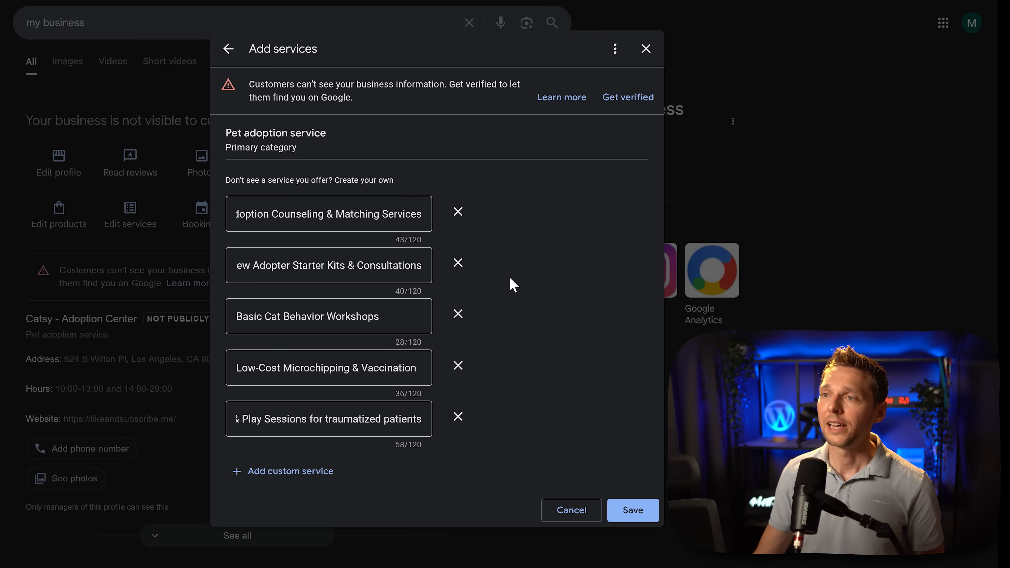
pyautogui.click(648, 517)
pyautogui.click(645, 51)
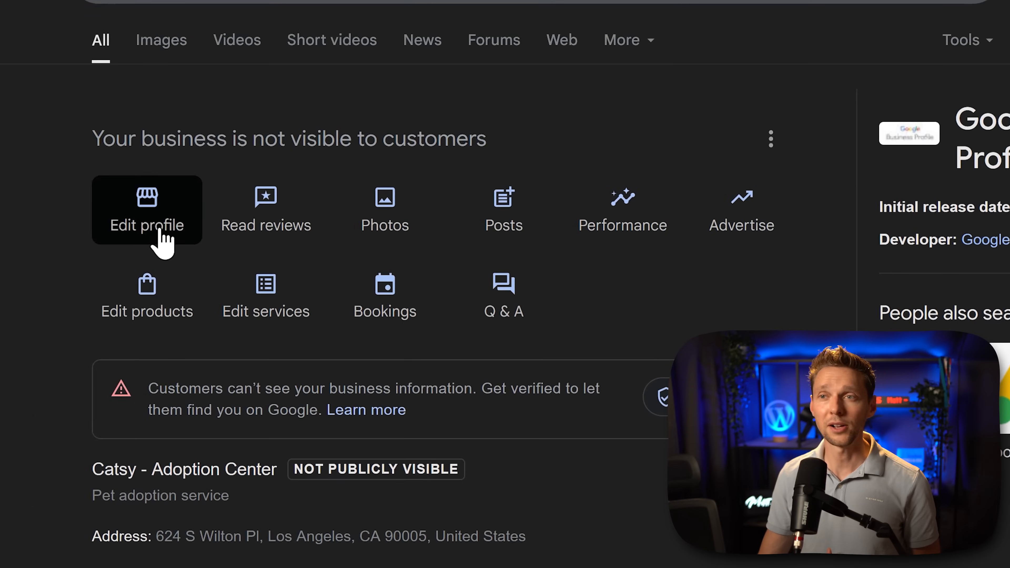
# Open the business information for editing and add "Animal shelter" as an additional business category.
pyautogui.click(161, 235)
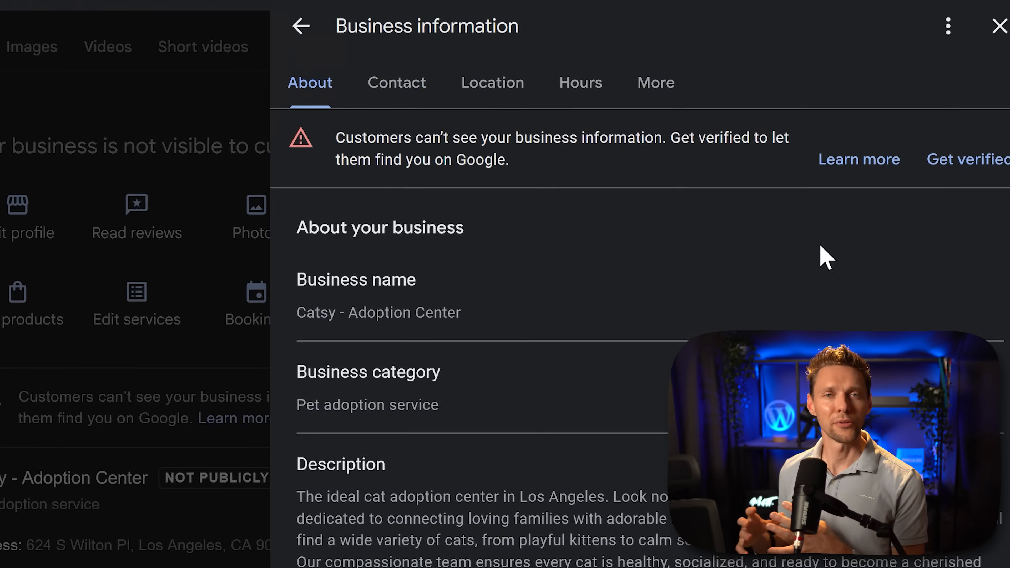
pyautogui.middleClick(608, 258)
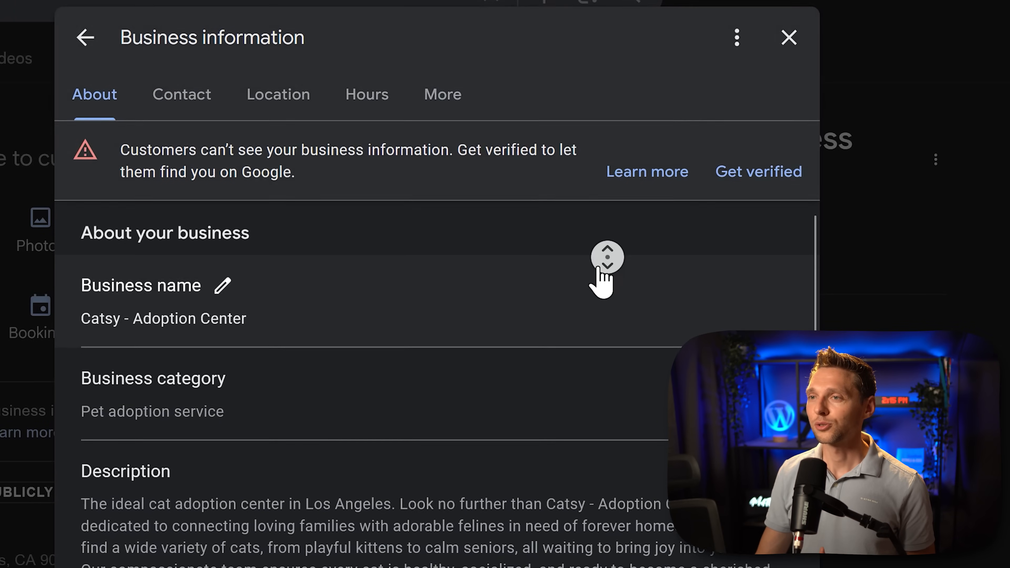
pyautogui.middleClick(599, 269)
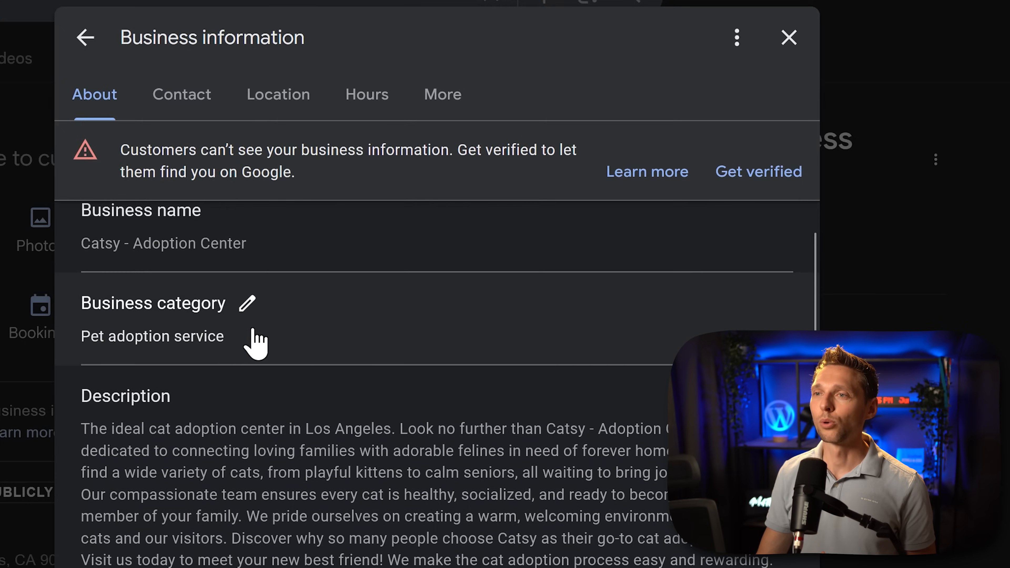
pyautogui.click(247, 304)
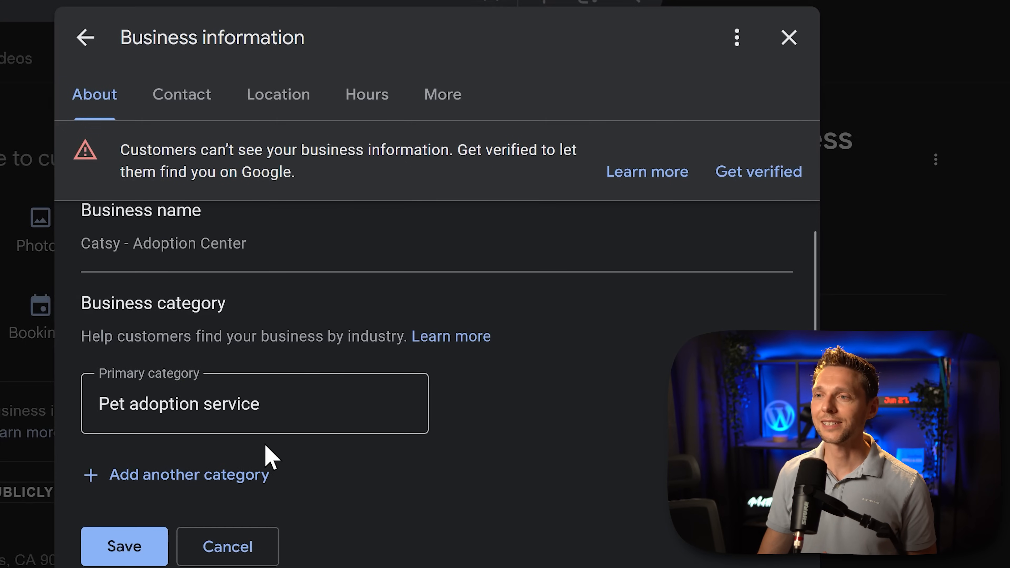
pyautogui.click(183, 478)
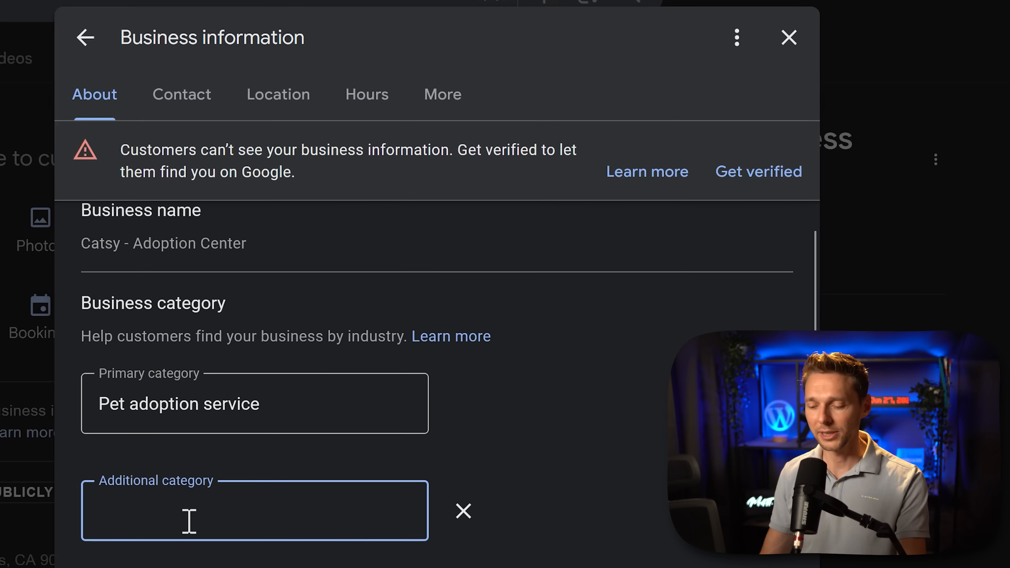
pyautogui.write('Anim')
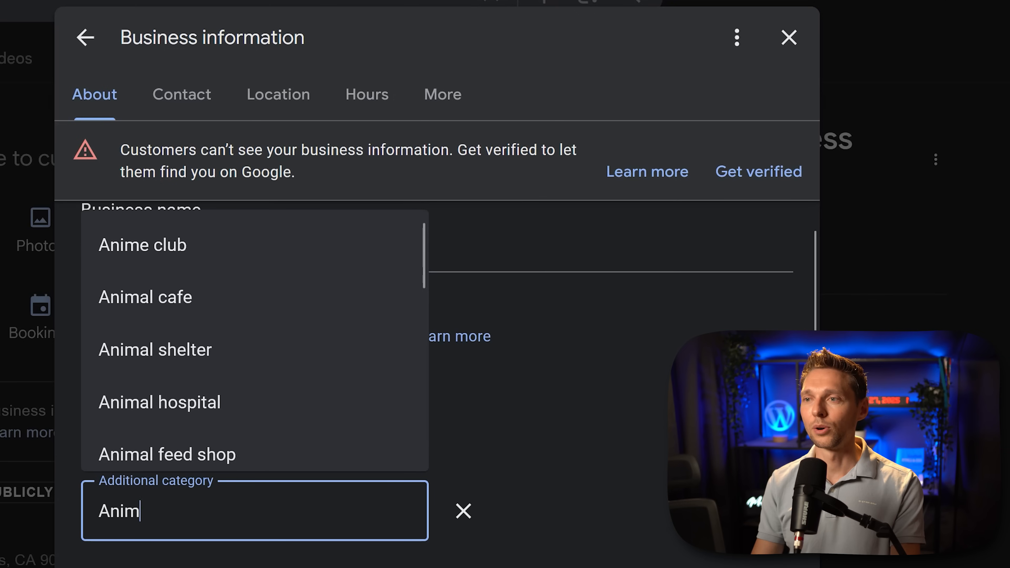
pyautogui.write('al shelter')
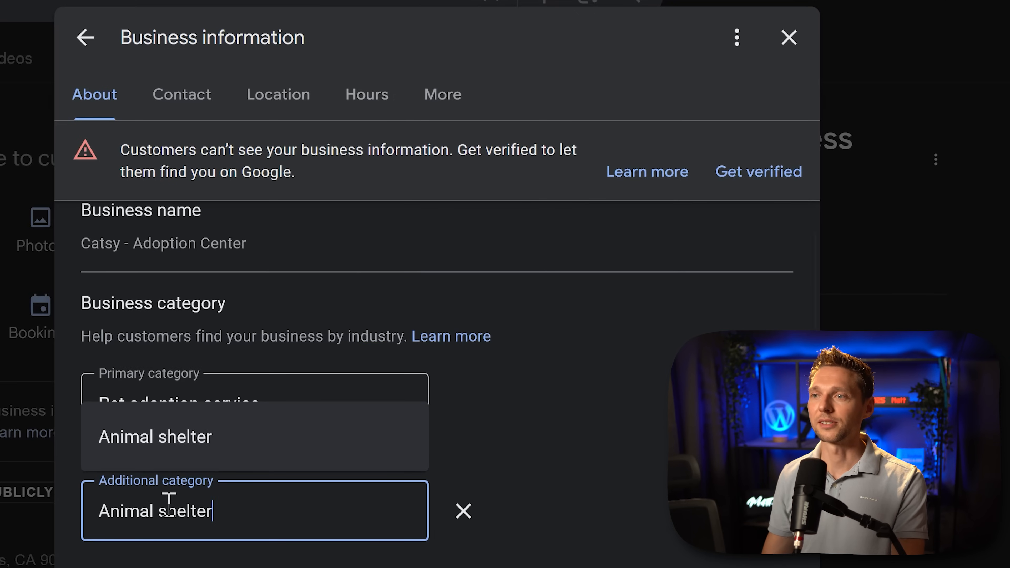
pyautogui.click(171, 438)
# Add "Cat trainer" as a second additional category and save the business categories.
pyautogui.click(184, 566)
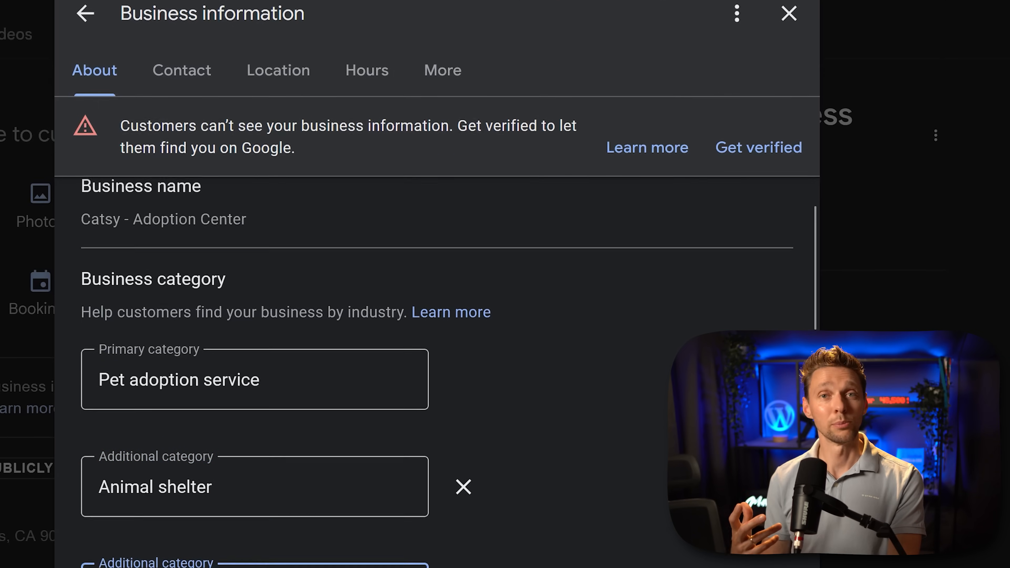
pyautogui.write('Cat')
pyautogui.click(199, 404)
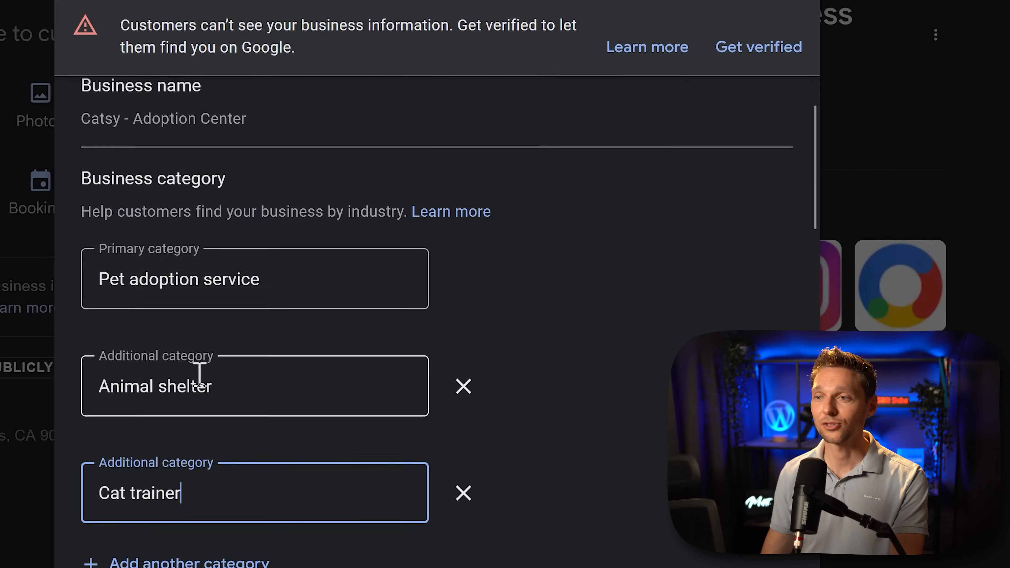
pyautogui.scroll(2, 238, 549)
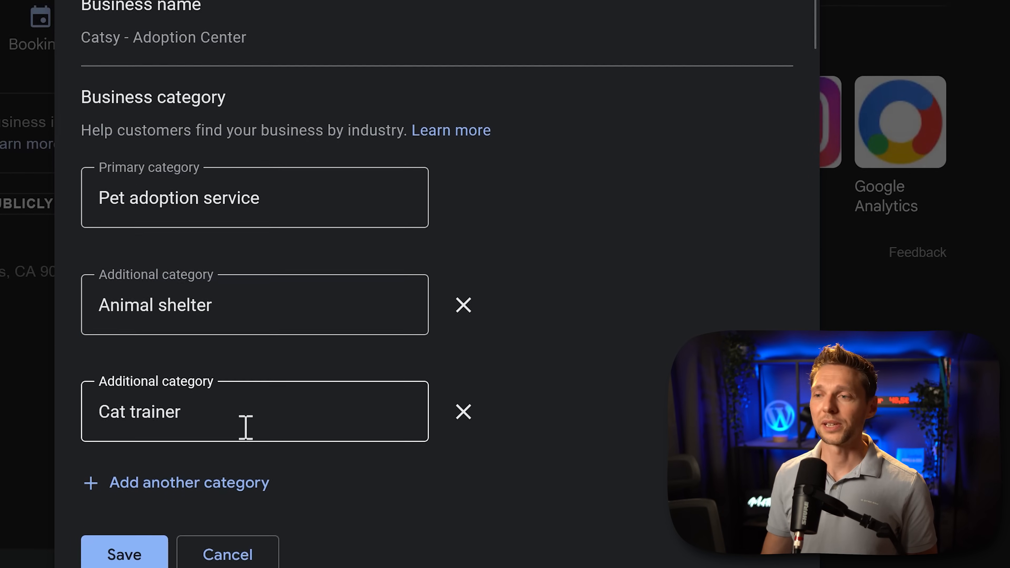
pyautogui.click(126, 522)
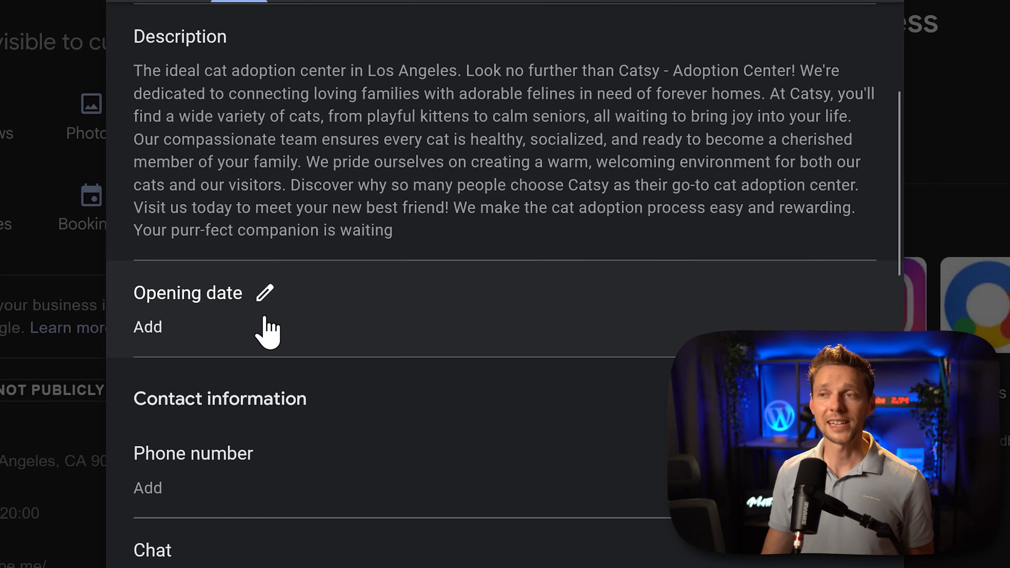
# Save 10 January 2025 as the opening date, and add and save the business's YouTube, Facebook and Instagram social profiles.
pyautogui.click(266, 308)
pyautogui.click(318, 398)
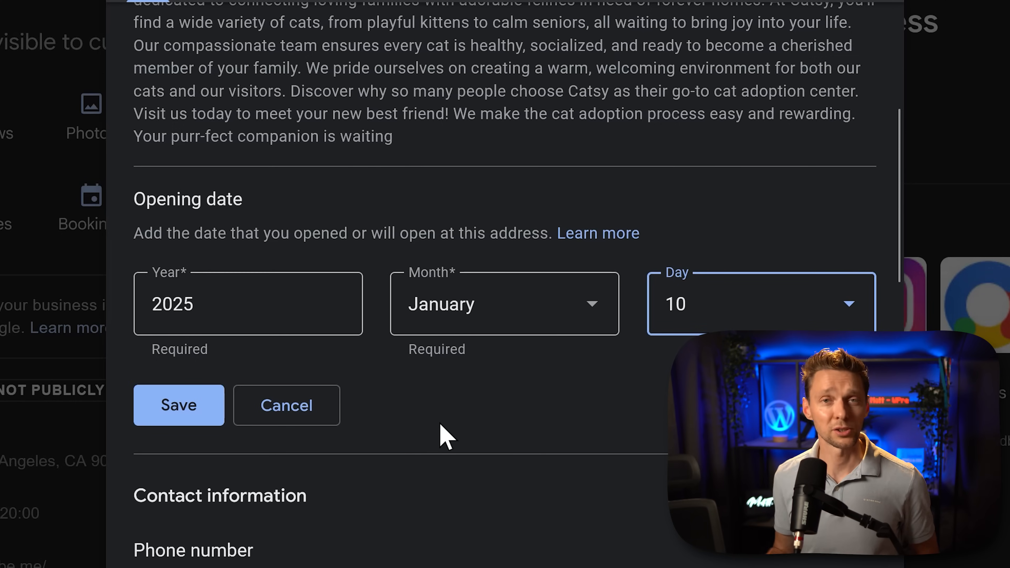
pyautogui.click(180, 406)
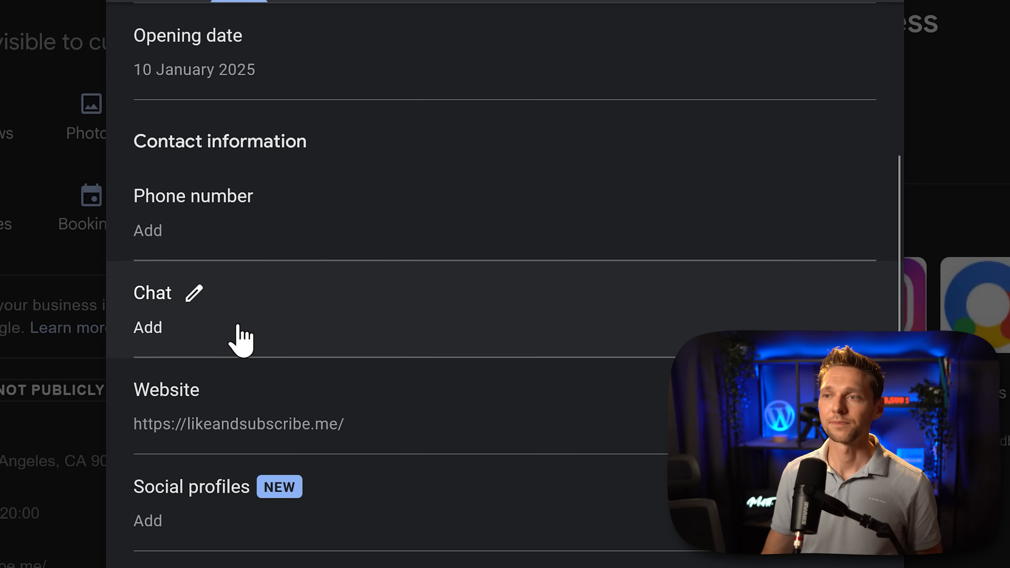
pyautogui.click(234, 517)
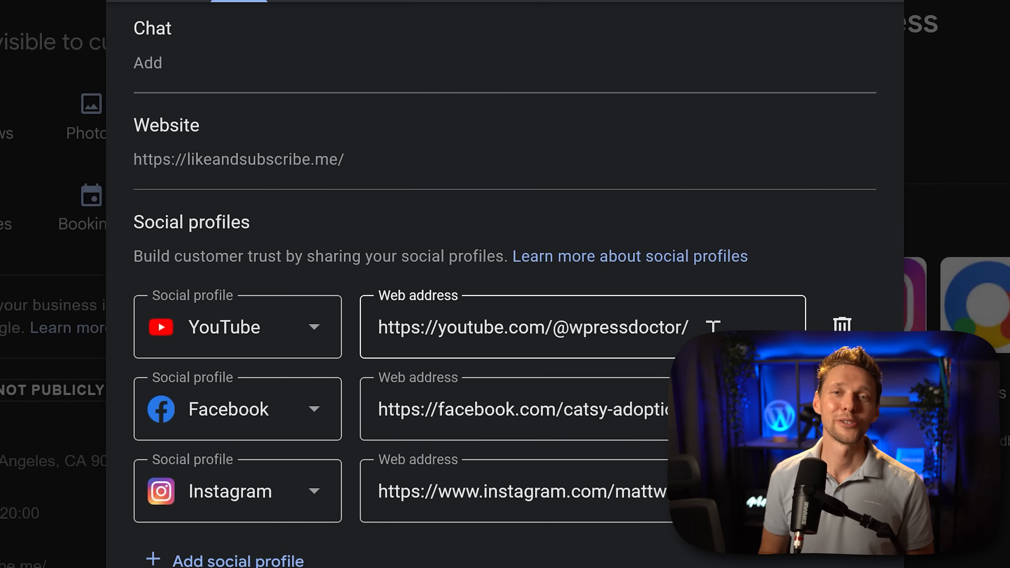
pyautogui.click(204, 556)
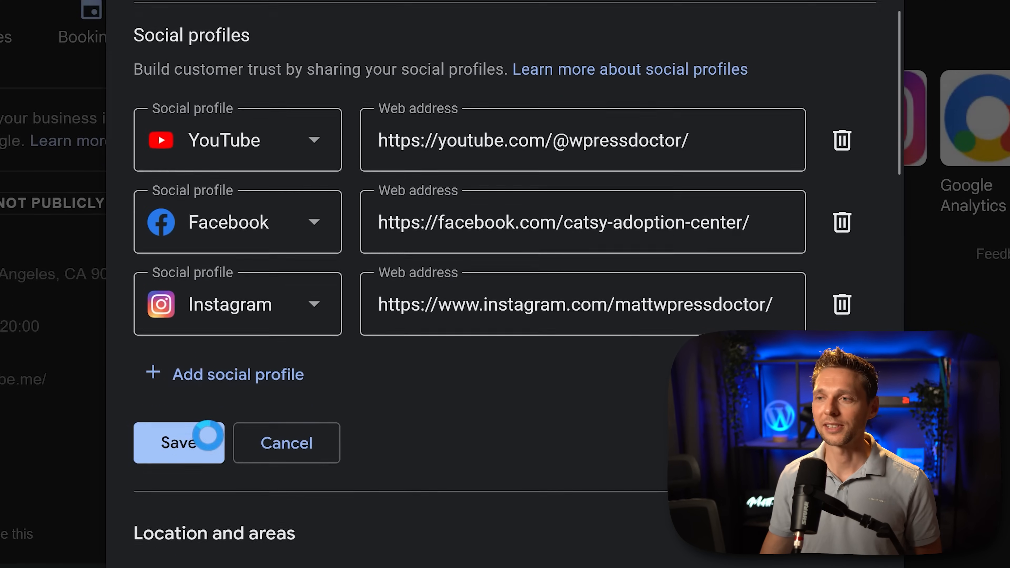
# Add "Los Angeles, CA, USA" as the service area and save it.
pyautogui.scroll(-3, 474, 79)
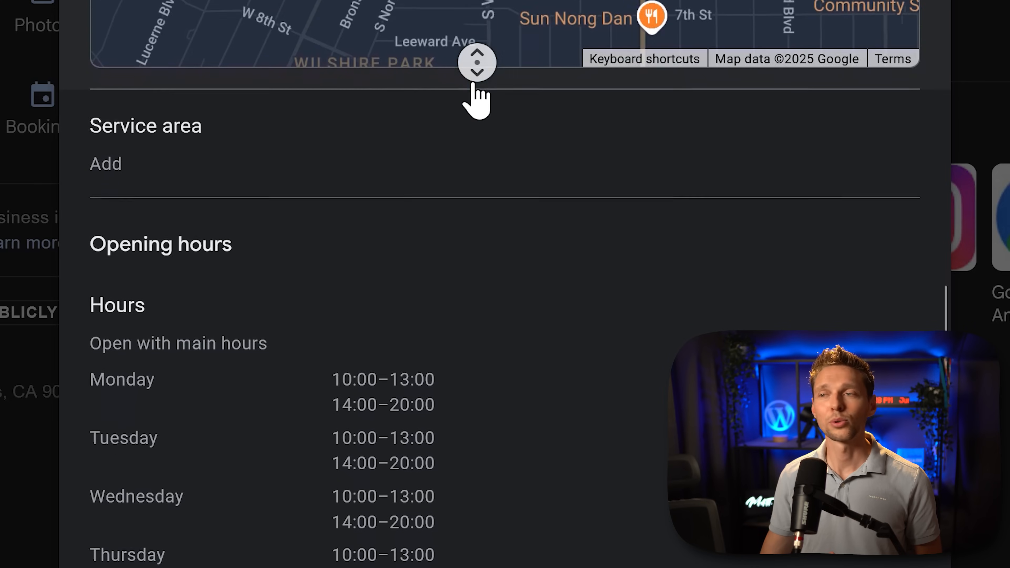
pyautogui.scroll(-1, 473, 84)
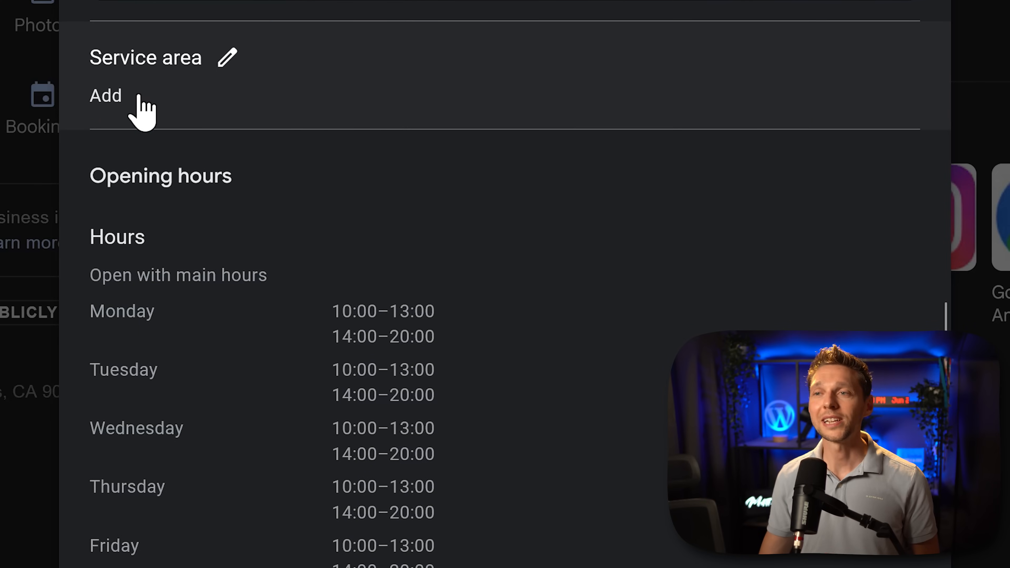
pyautogui.click(228, 61)
pyautogui.click(175, 175)
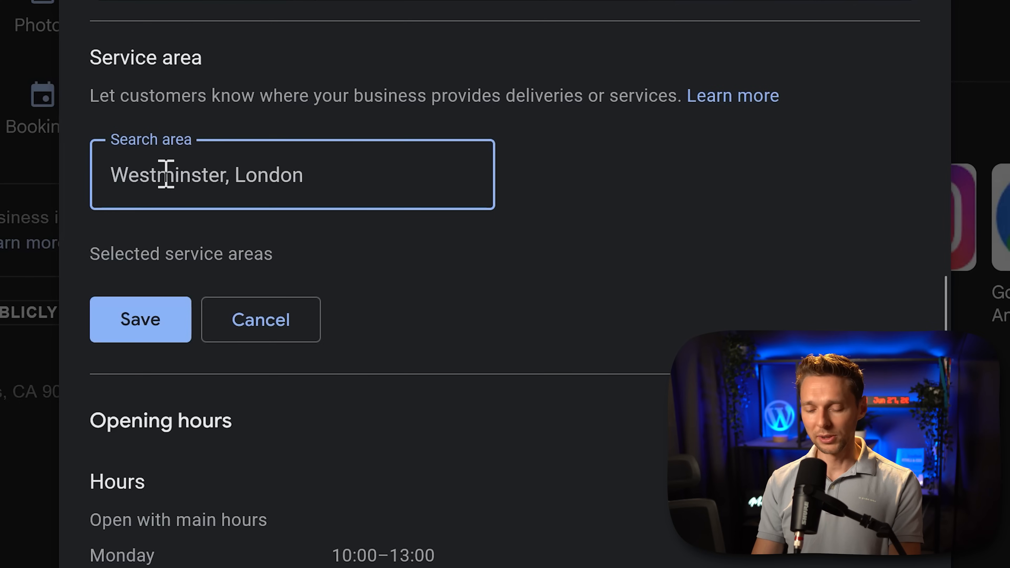
pyautogui.write('Las')
pyautogui.press('BackSpace')
pyautogui.press('BackSpace')
pyautogui.press('BackSpace')
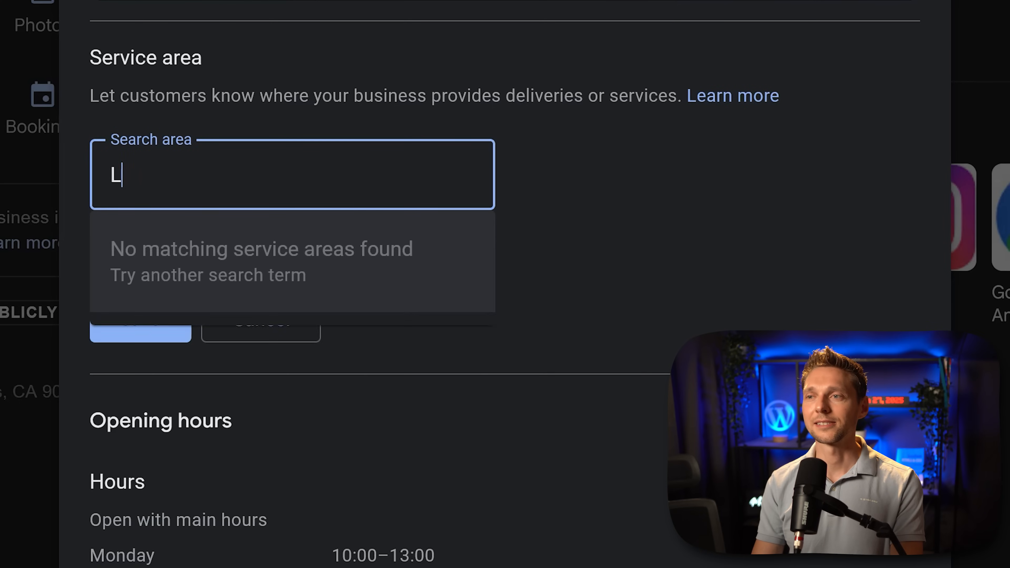
pyautogui.write('os Angeles')
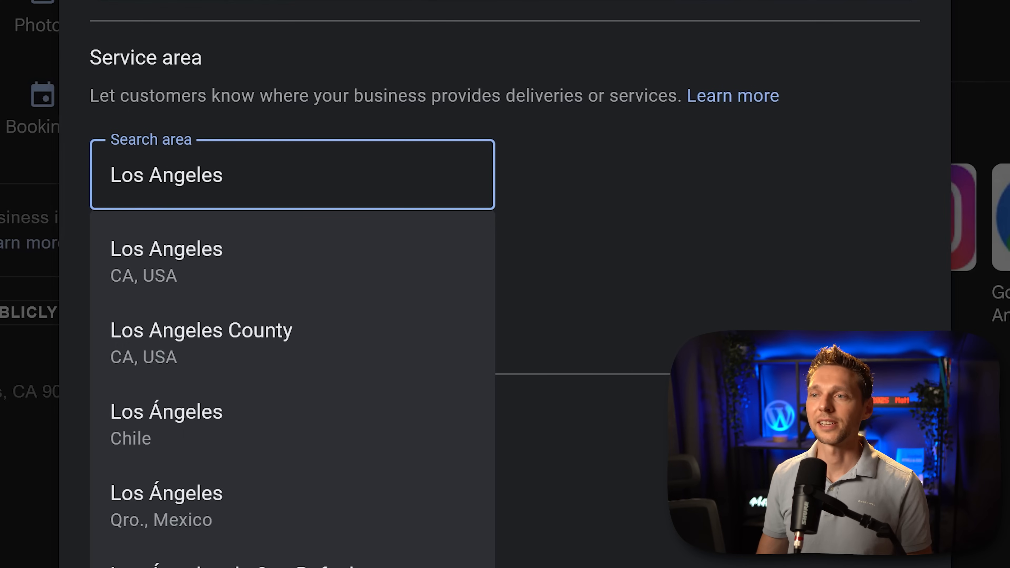
pyautogui.click(163, 267)
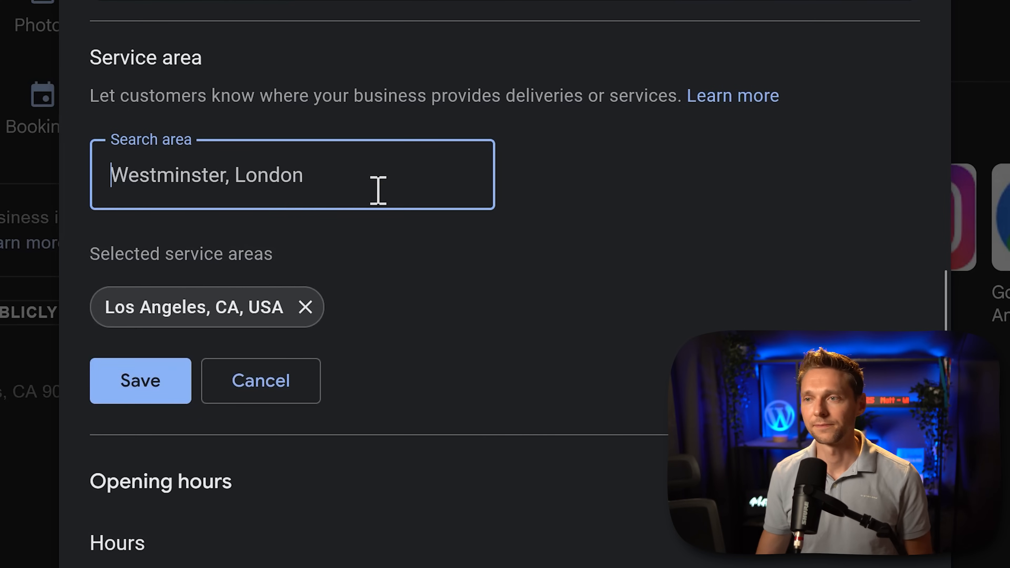
pyautogui.click(140, 389)
# Add a special hours entry for 24/12/2025, mark the business as closed that day, and save it.
pyautogui.scroll(-6, 521, 310)
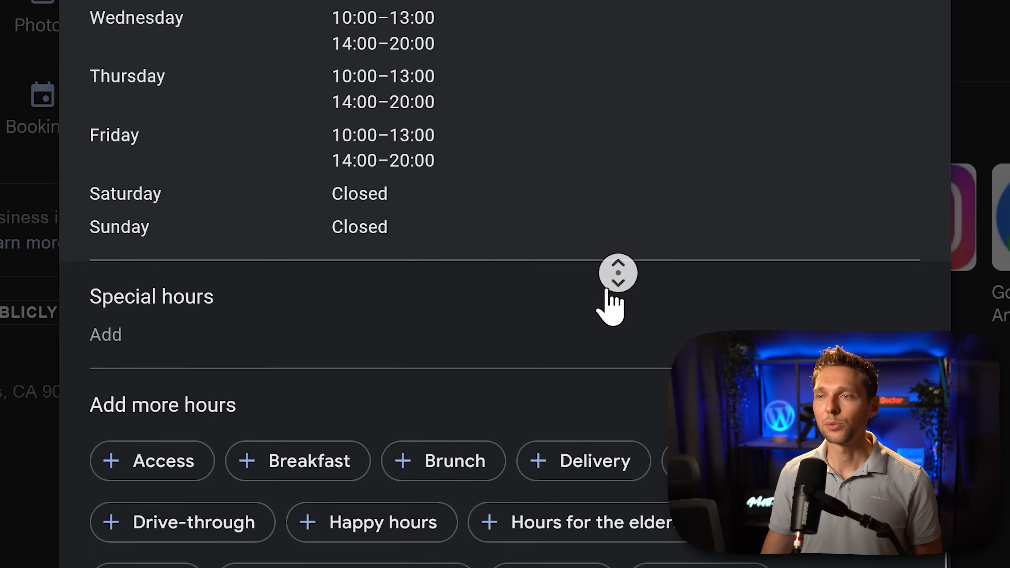
pyautogui.middleClick(605, 299)
pyautogui.click(241, 248)
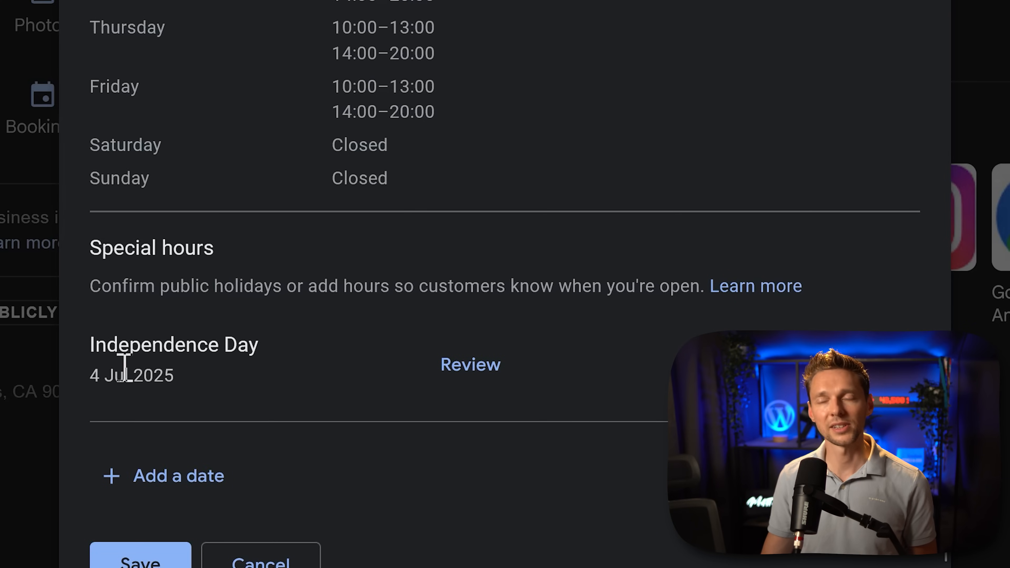
pyautogui.click(131, 476)
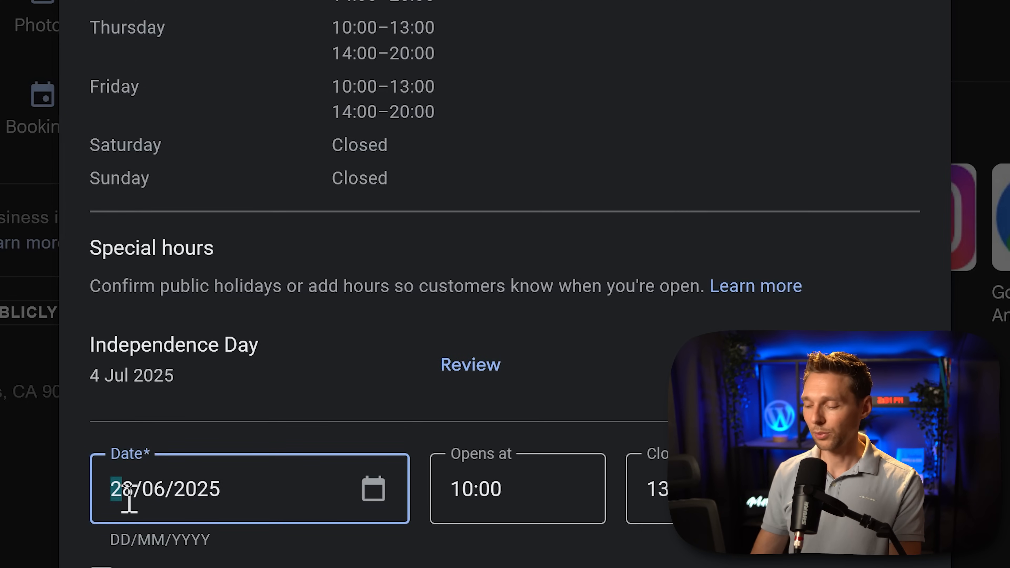
pyautogui.write('24')
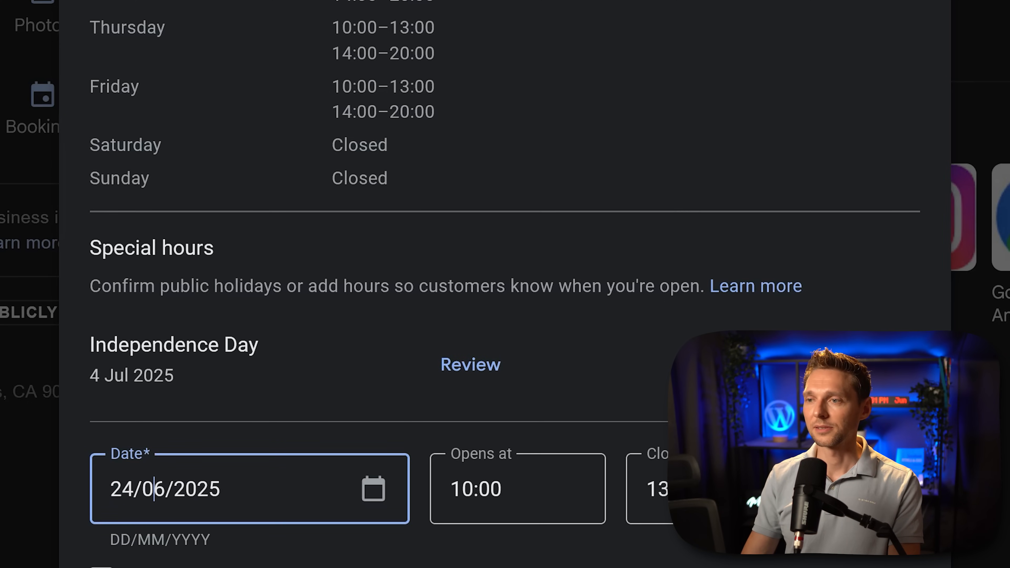
pyautogui.press('Delete')
pyautogui.press('Delete')
pyautogui.write('12')
pyautogui.click(101, 565)
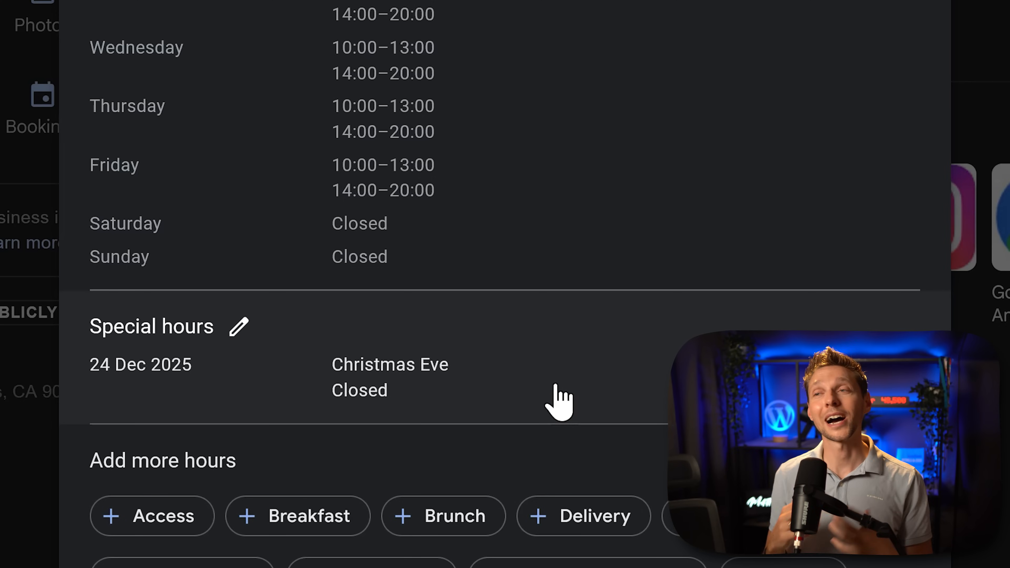
# Answer No to all eight ownership attributes under From the business, from Asian-owned to women-owned, and save them.
pyautogui.scroll(-5, 559, 402)
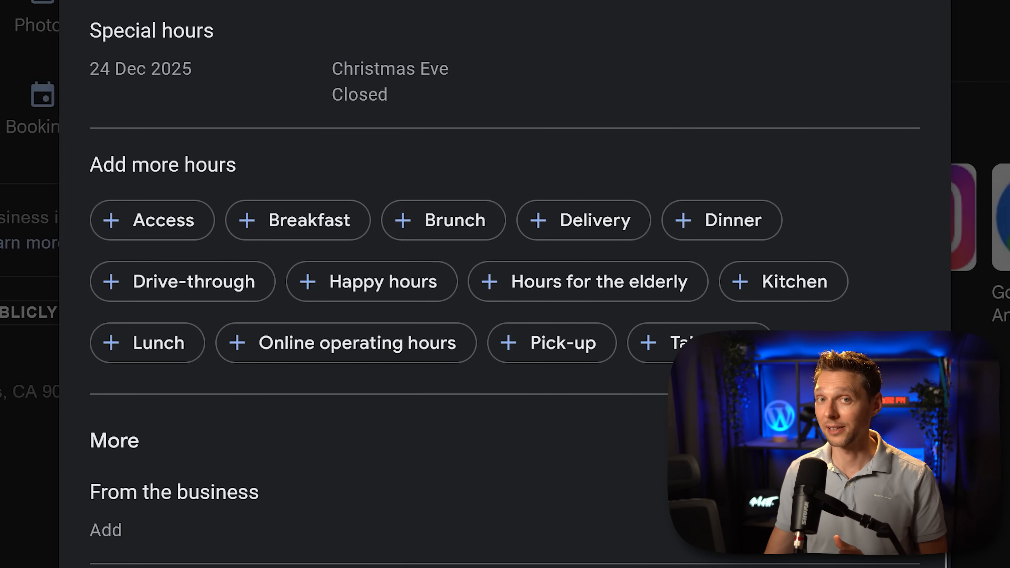
pyautogui.scroll(-4, 505, 284)
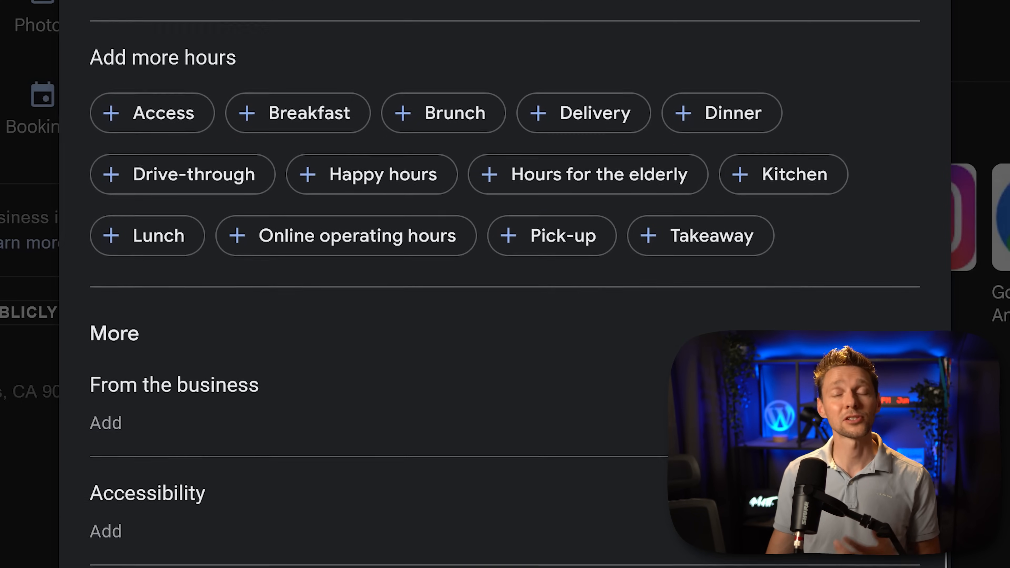
pyautogui.scroll(-2, 359, 398)
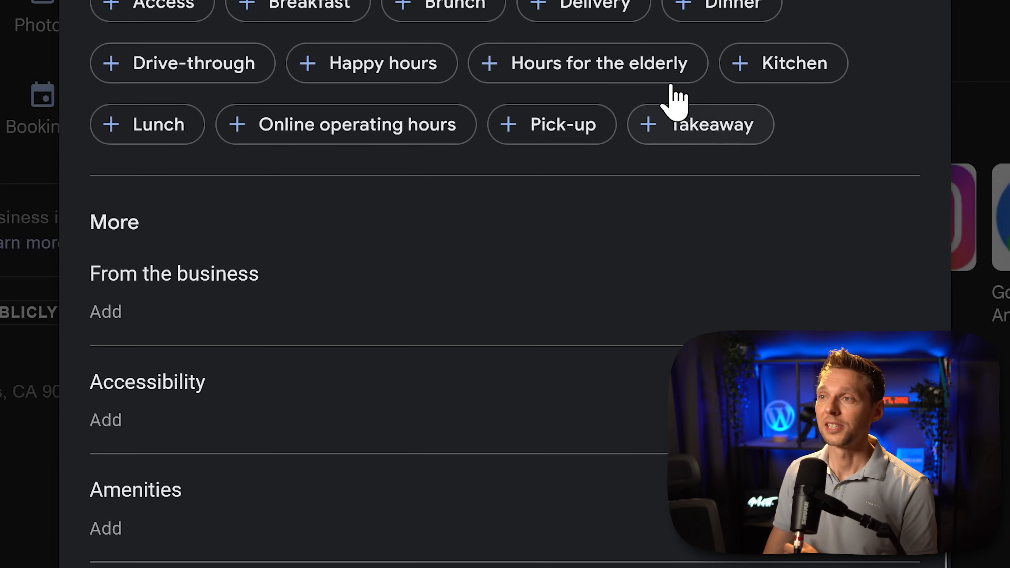
pyautogui.scroll(-1, 477, 311)
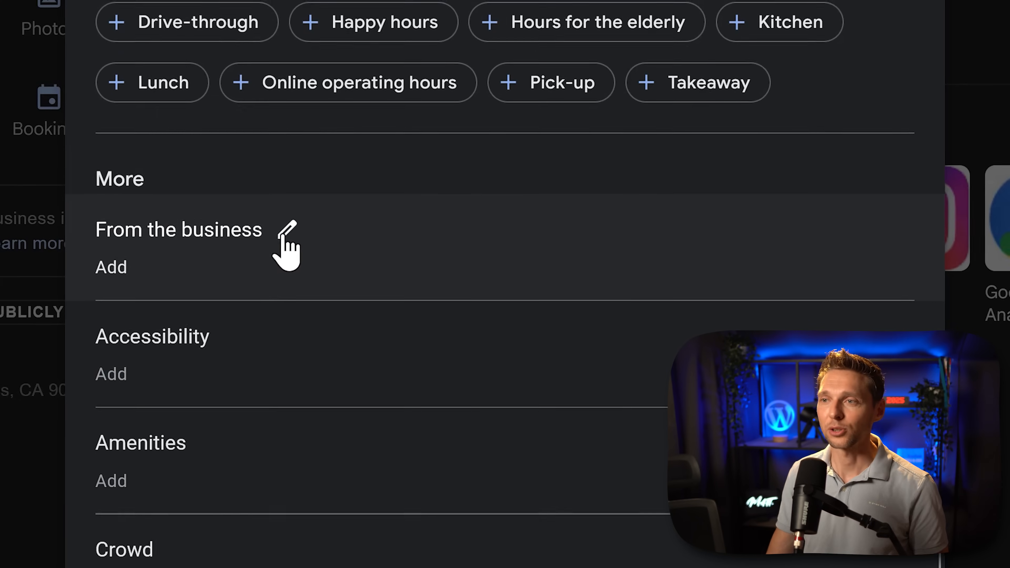
pyautogui.click(289, 233)
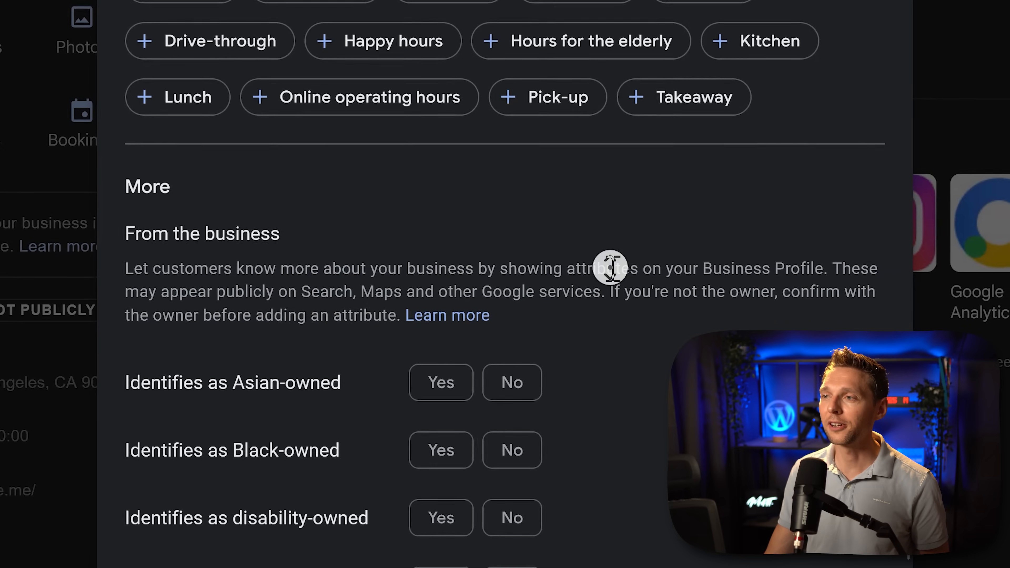
pyautogui.scroll(-3, 613, 269)
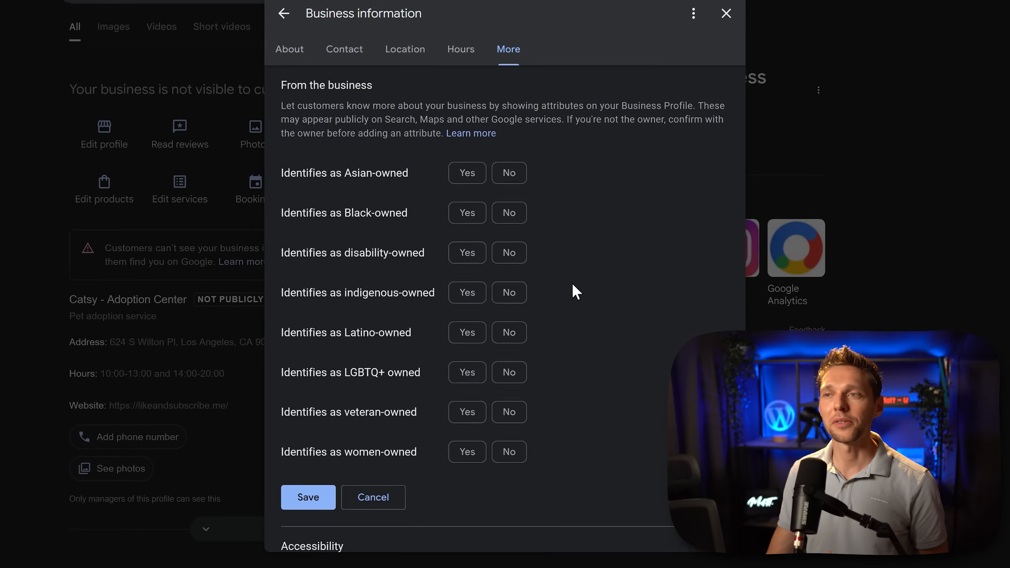
pyautogui.click(509, 190)
pyautogui.click(514, 224)
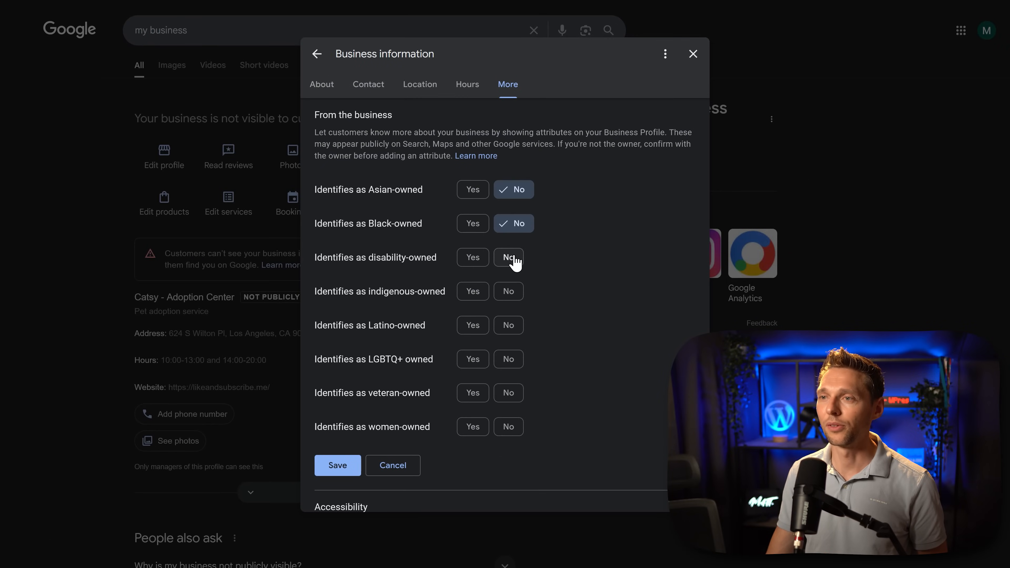
pyautogui.click(513, 257)
pyautogui.click(511, 291)
pyautogui.click(510, 326)
pyautogui.click(510, 360)
pyautogui.click(509, 393)
pyautogui.click(510, 427)
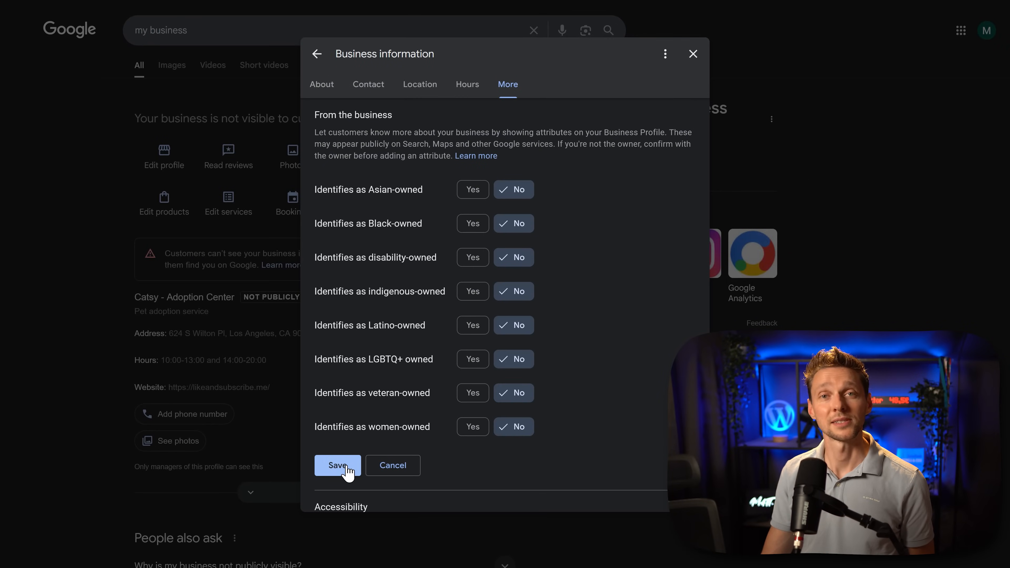
pyautogui.click(346, 467)
# Answer Yes to assistive hearing loop, wheelchair-accessible seating and wheelchair-accessible toilet under Accessibility, and save them.
pyautogui.click(378, 247)
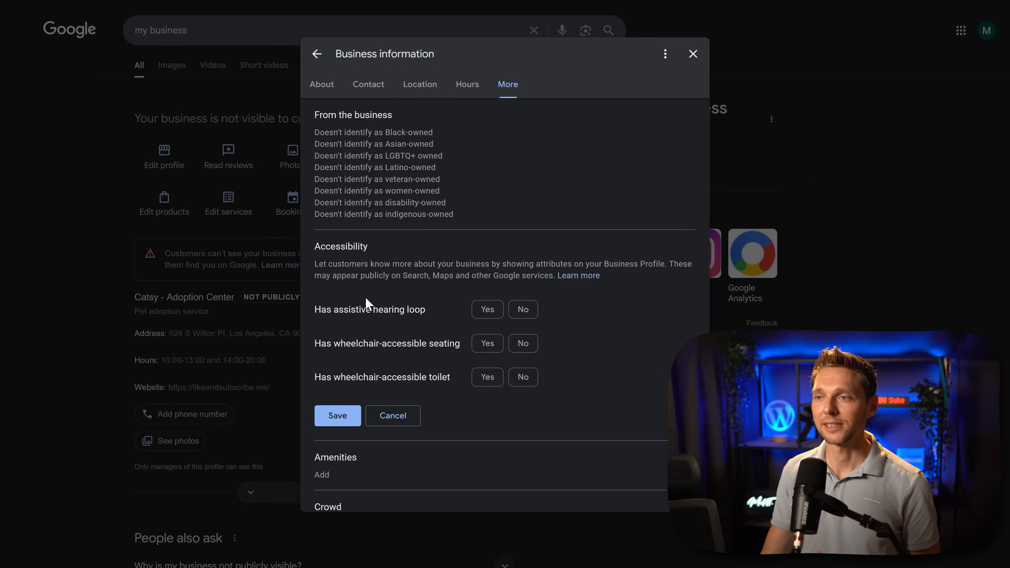
pyautogui.click(491, 315)
pyautogui.click(495, 345)
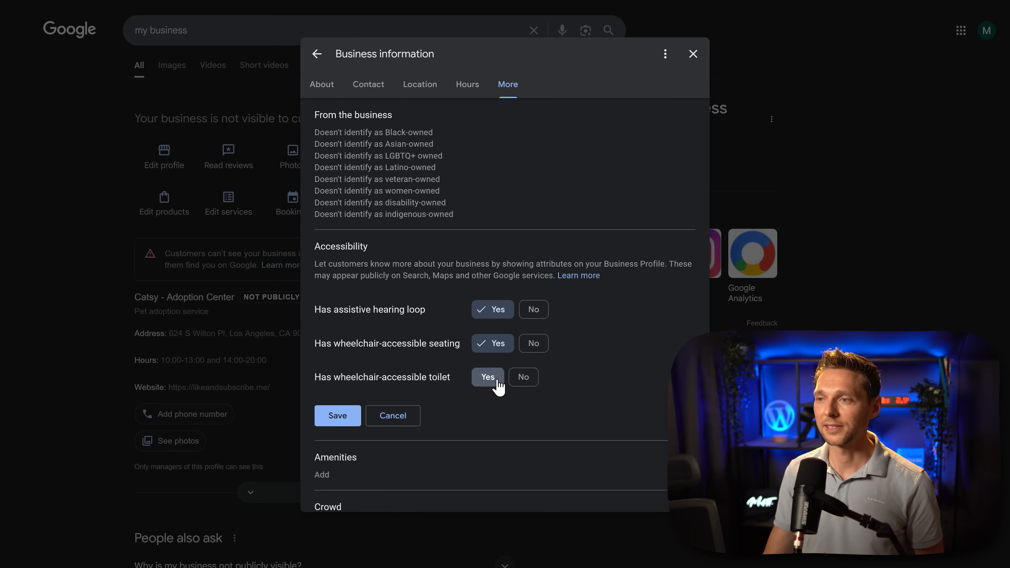
pyautogui.click(493, 378)
pyautogui.click(337, 415)
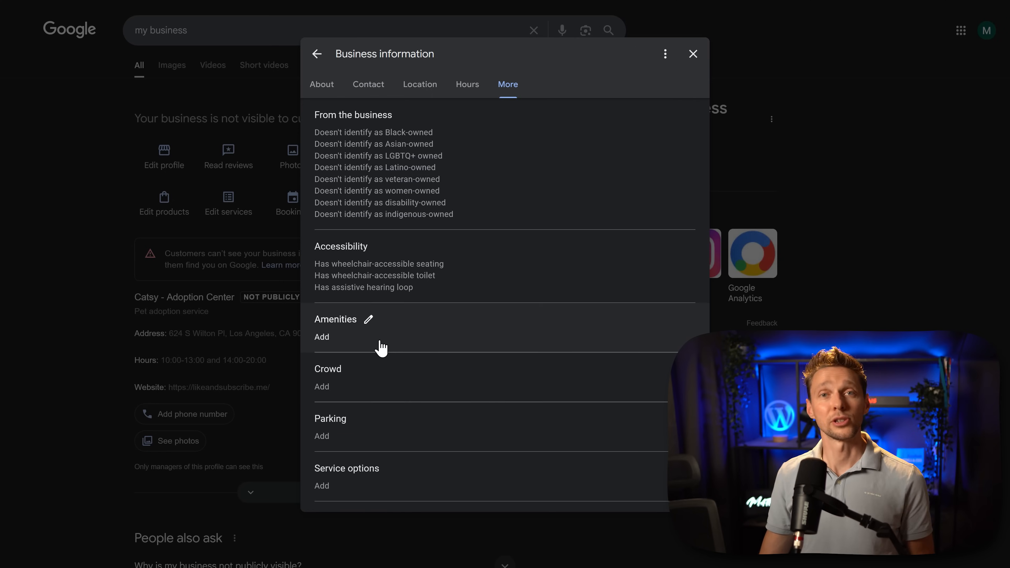
# Answer No to gender-neutral toilets under Amenities and save the answer.
pyautogui.click(369, 320)
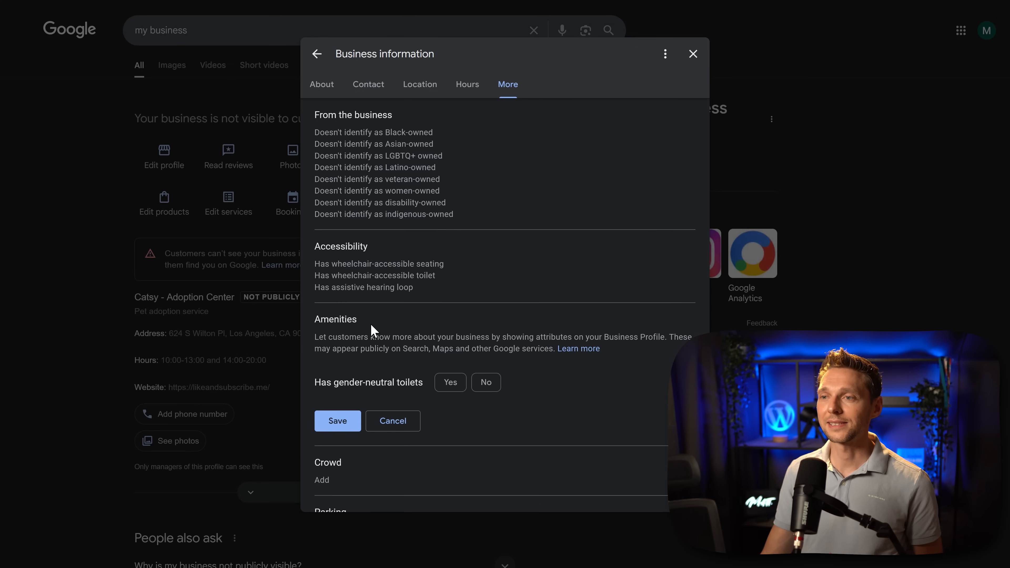
pyautogui.click(477, 383)
pyautogui.click(346, 421)
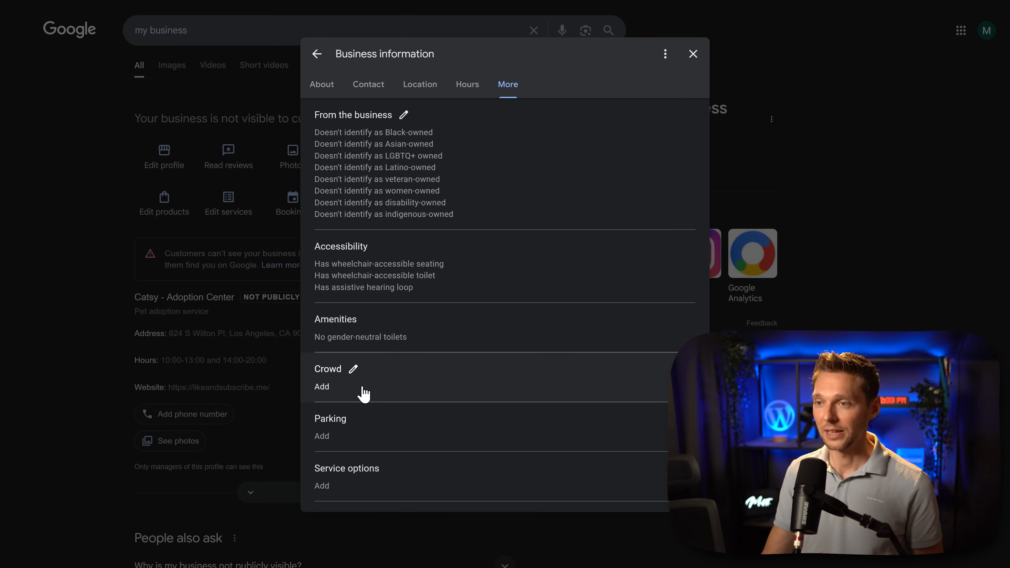
# Answer Yes to LGBTQ+ friendly and Transgender safe space under Crowd, and save both attributes.
pyautogui.click(363, 394)
pyautogui.middleClick(427, 399)
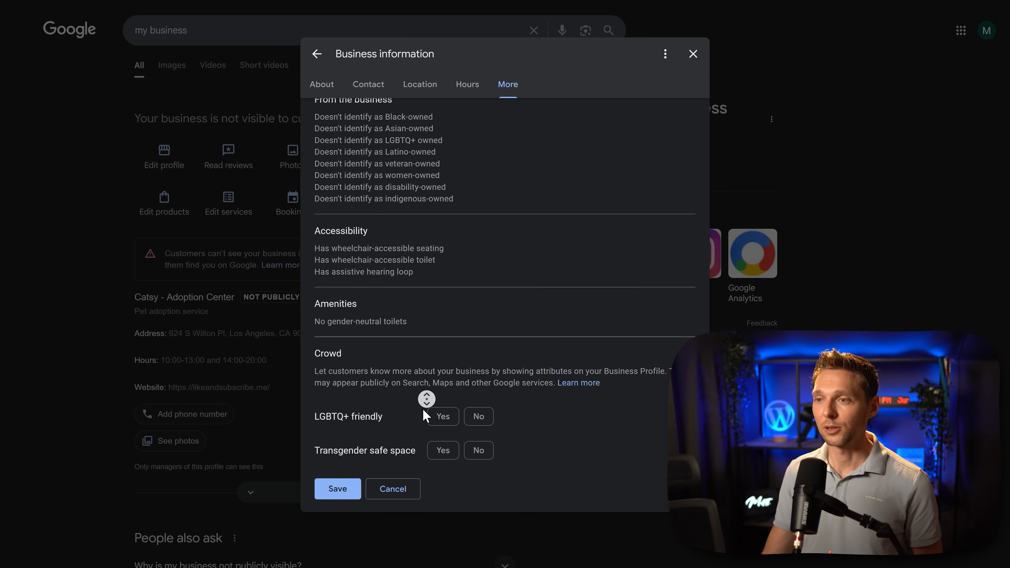
pyautogui.click(447, 377)
pyautogui.click(447, 411)
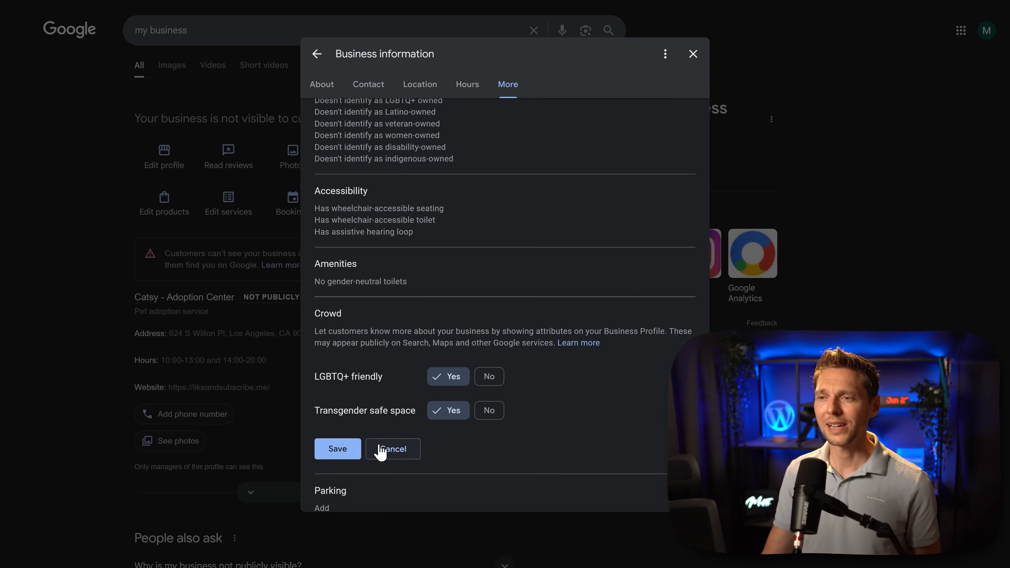
pyautogui.click(337, 449)
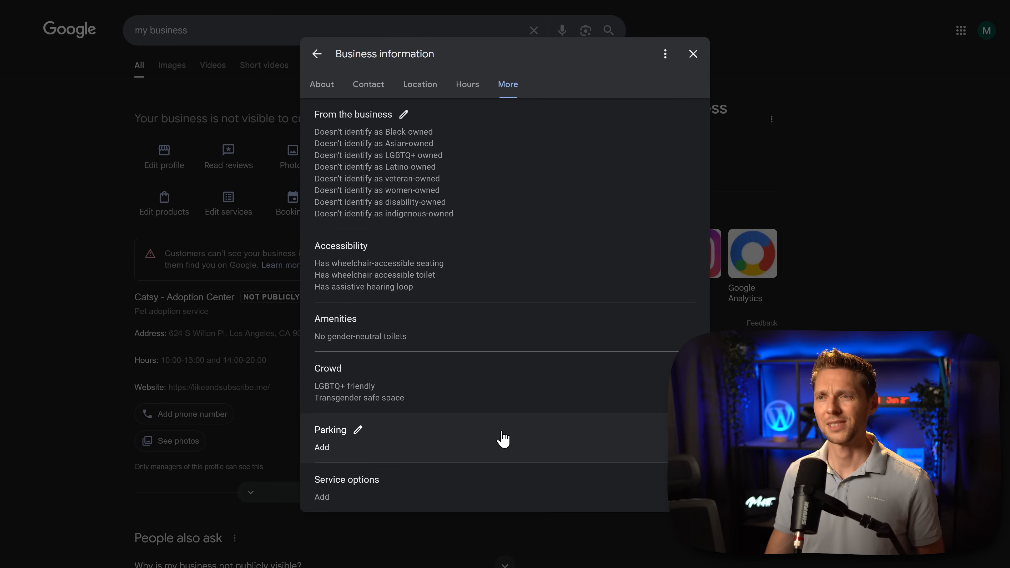
# Under Parking, answer No to free multi-storey car park and Yes to free of charge street parking, free parking lot and on-site parking.
pyautogui.scroll(-1, 358, 422)
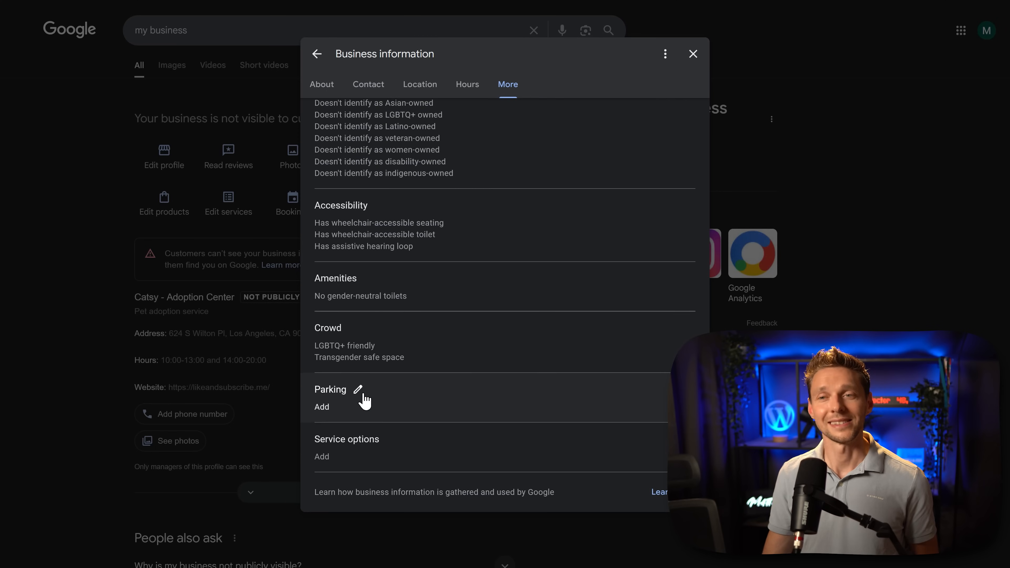
pyautogui.click(360, 392)
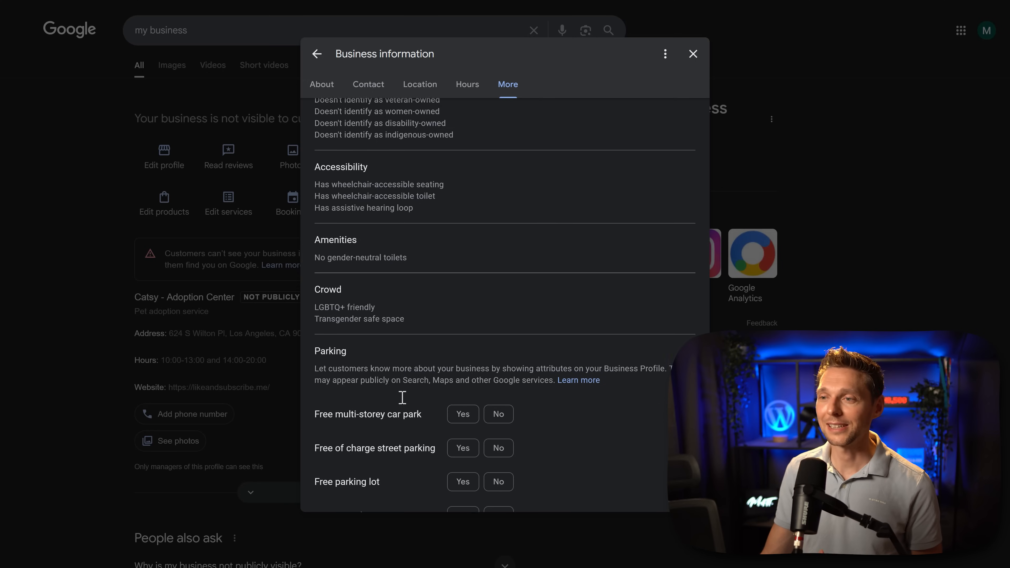
pyautogui.scroll(-3, 421, 342)
pyautogui.click(463, 281)
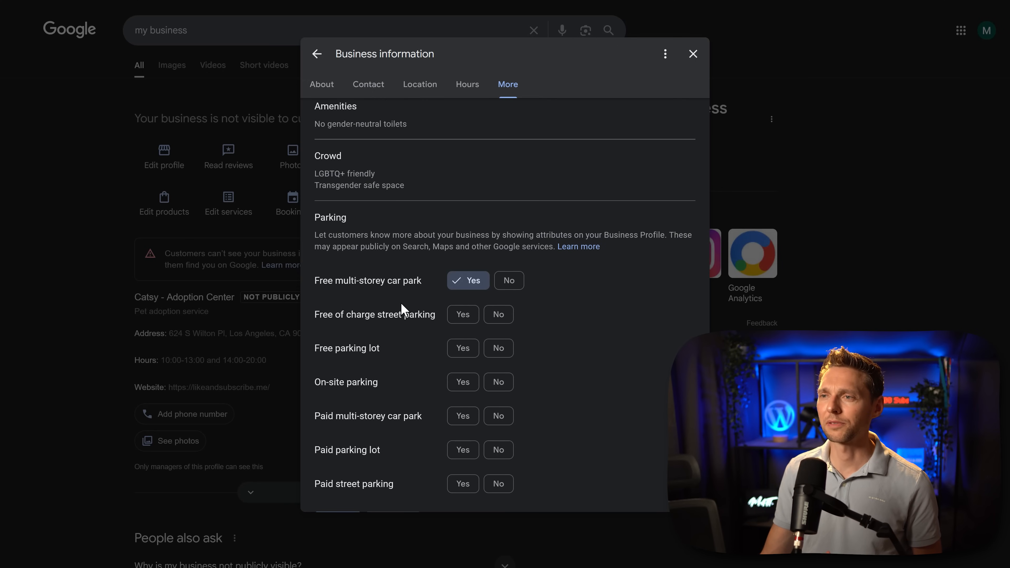
pyautogui.scroll(-1, 402, 310)
pyautogui.click(504, 249)
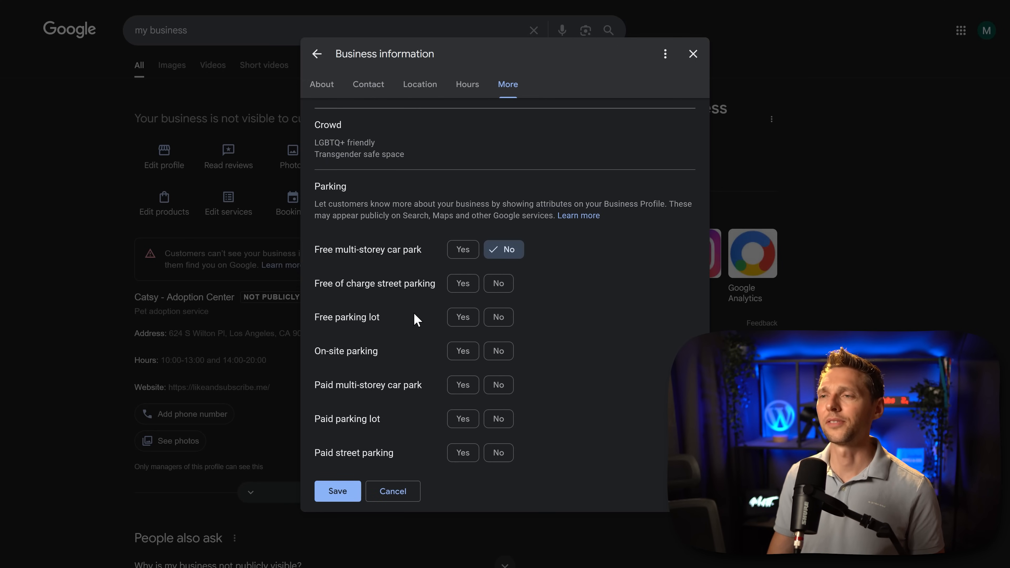
pyautogui.click(462, 284)
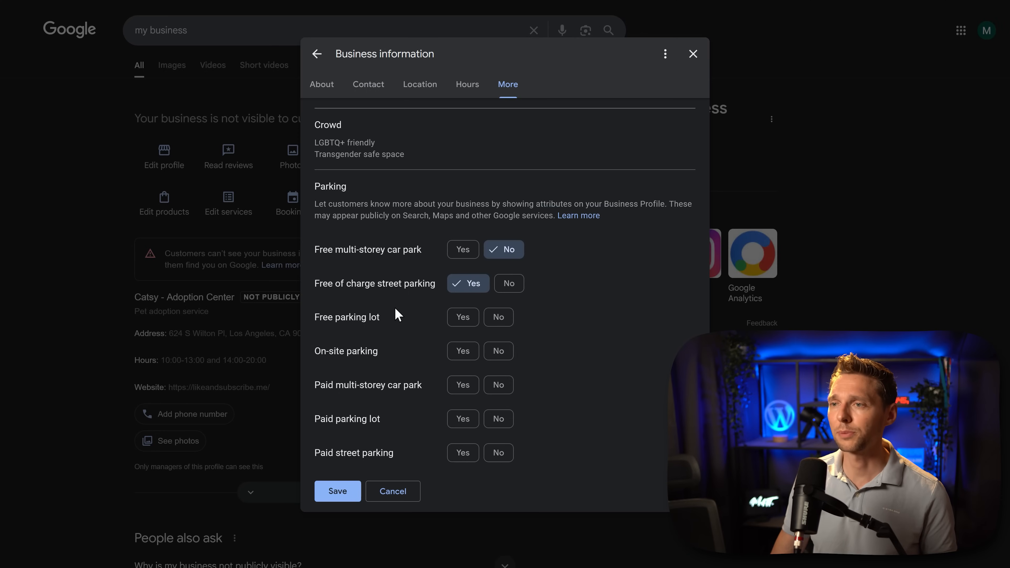
pyautogui.click(463, 317)
pyautogui.click(463, 351)
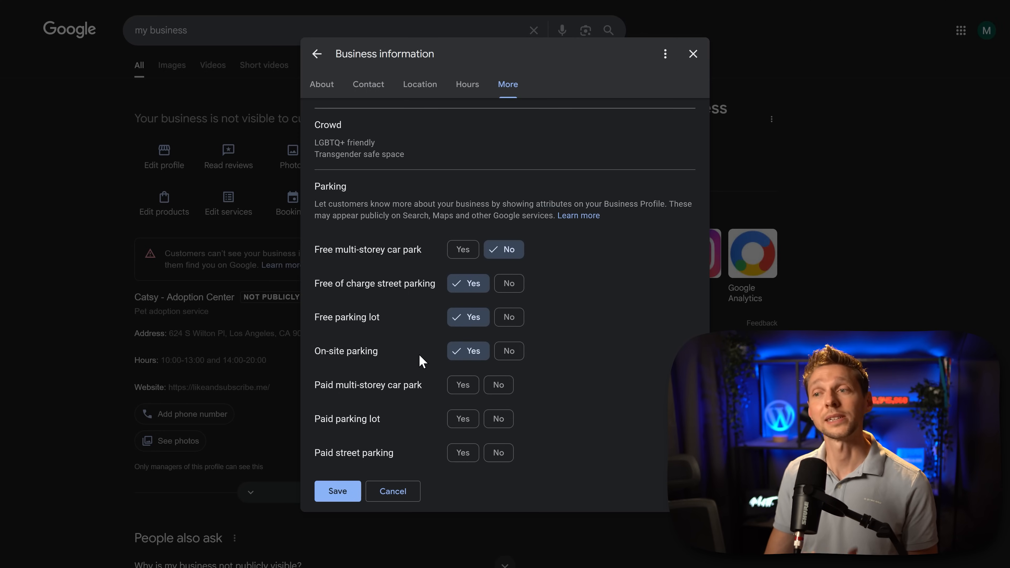
# Answer No to paid multi-storey car park, paid parking lot and paid street parking, and save the parking attributes.
pyautogui.click(495, 386)
pyautogui.click(498, 420)
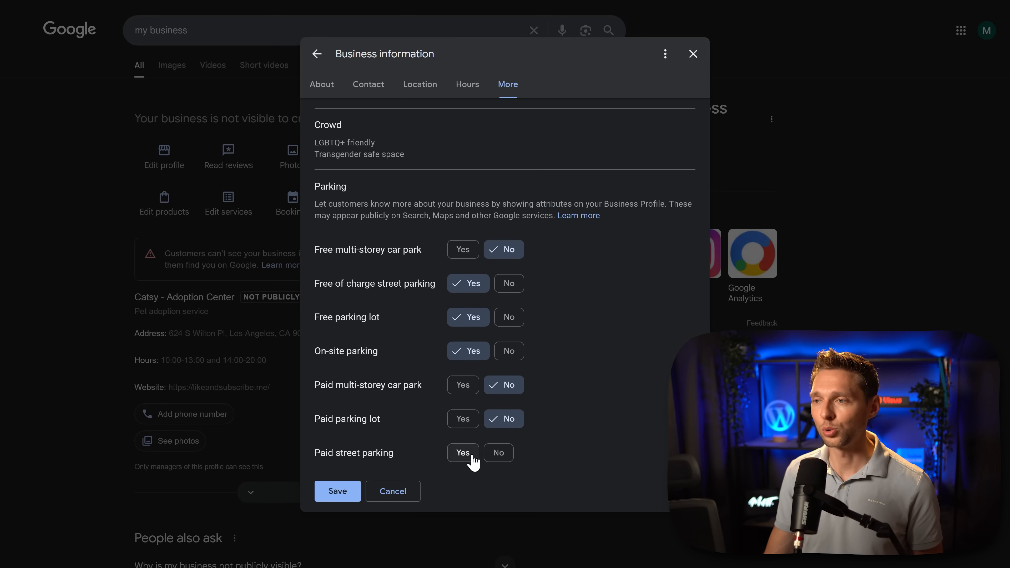
pyautogui.click(500, 454)
pyautogui.click(338, 491)
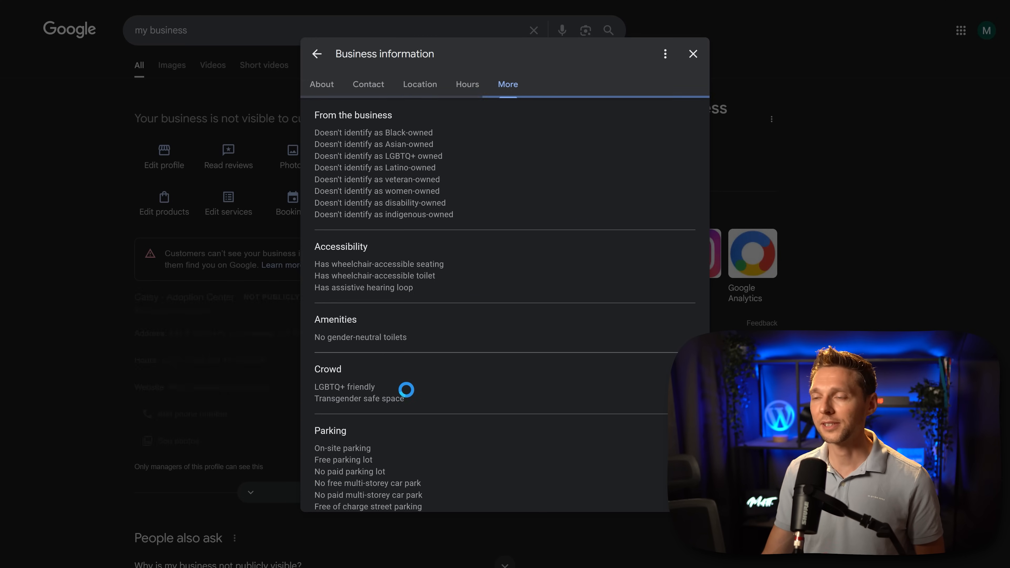
# Answer Yes to on-site services available under Service options and save it.
pyautogui.scroll(-3, 388, 469)
pyautogui.click(390, 441)
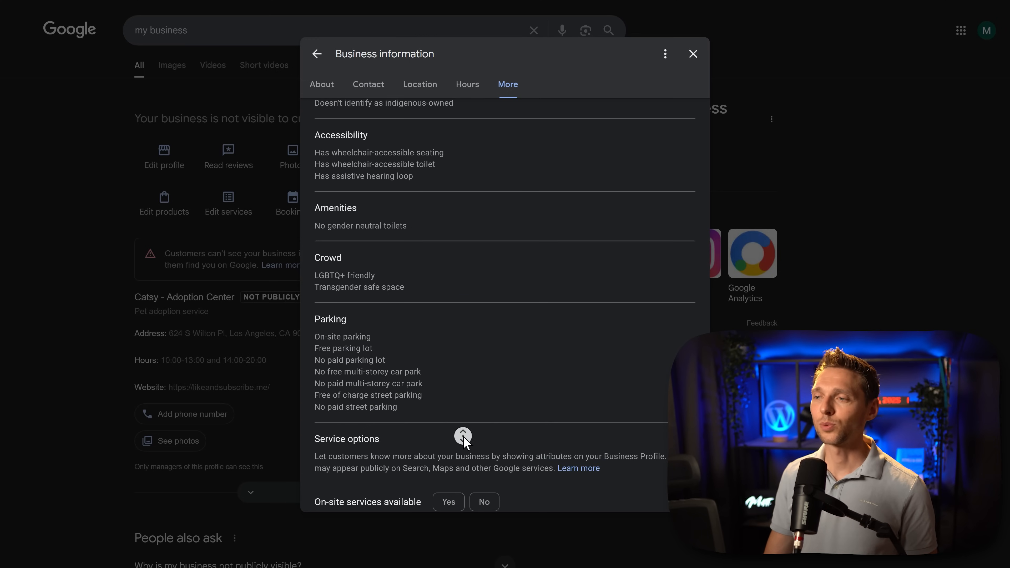
pyautogui.scroll(-2, 464, 441)
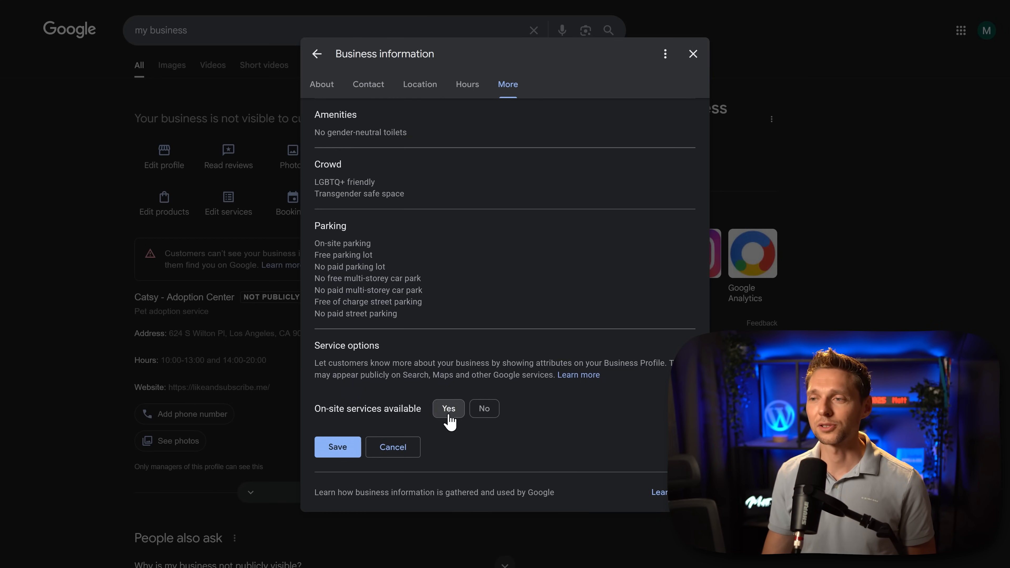
pyautogui.click(448, 410)
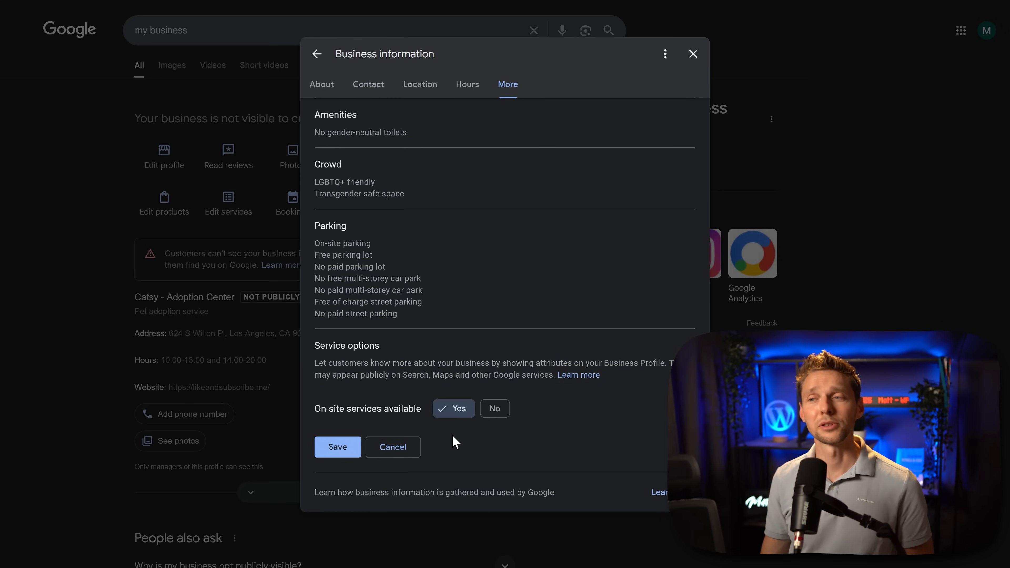
pyautogui.click(338, 447)
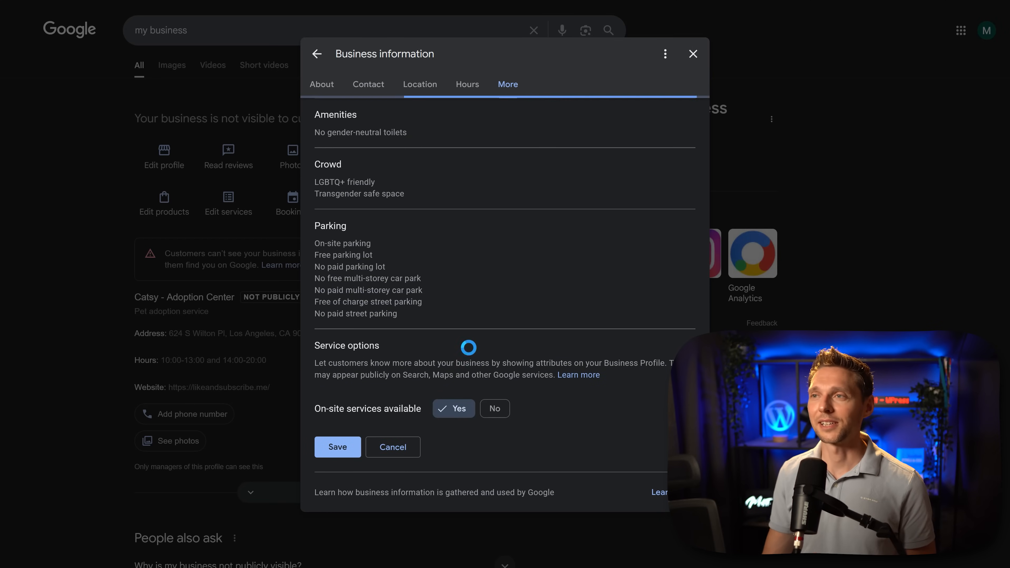
# Review the completed business information back up to the About section, and close the editor.
pyautogui.middleClick(537, 380)
pyautogui.scroll(3, 536, 380)
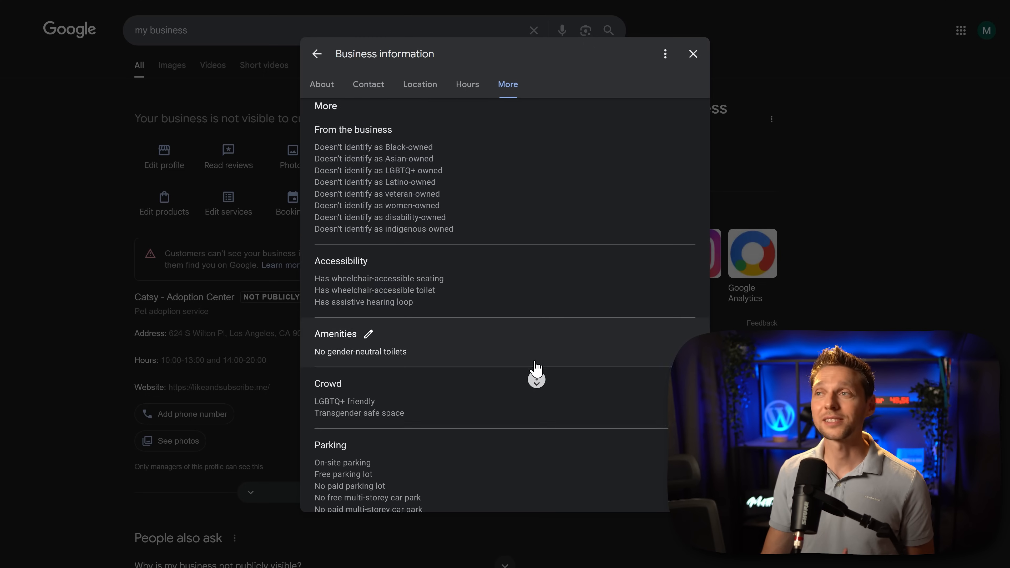
pyautogui.scroll(15, 537, 380)
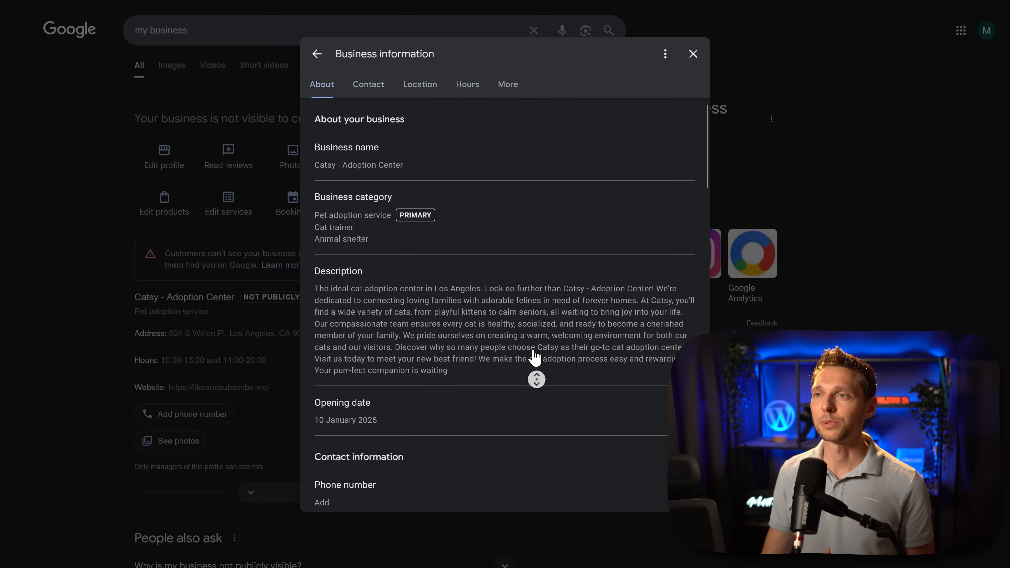
pyautogui.middleClick(536, 295)
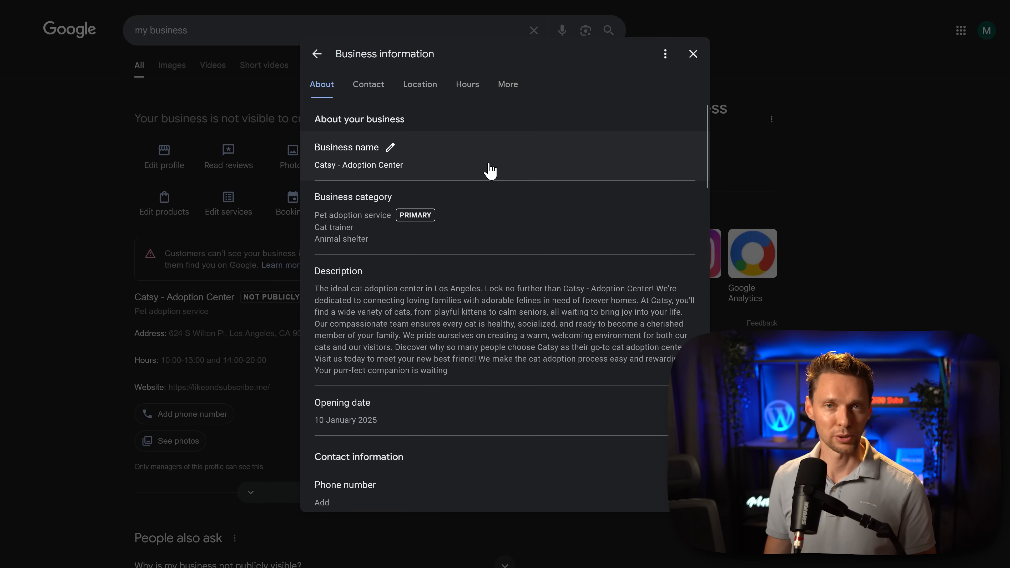
pyautogui.press('Escape')
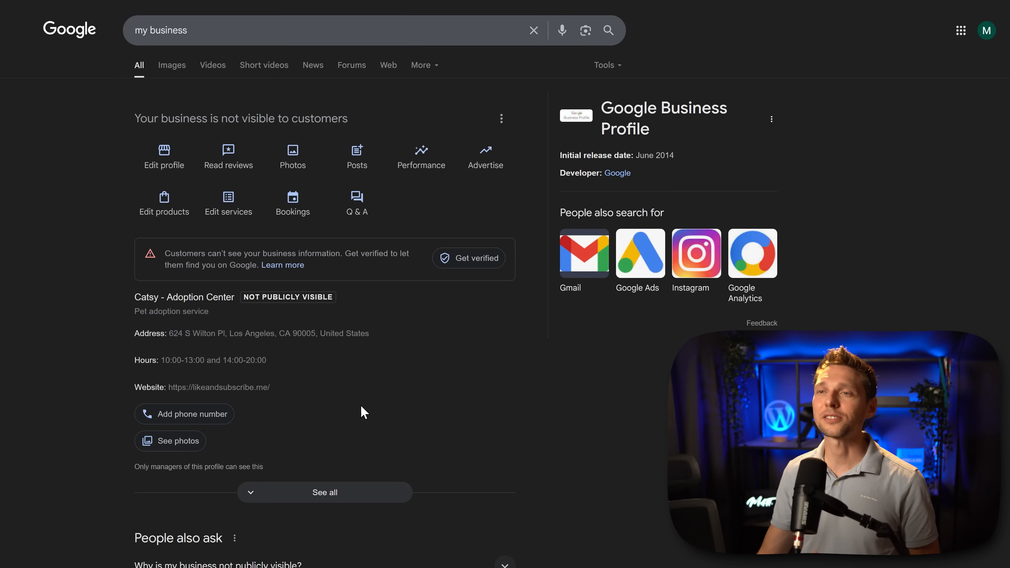
# Open the reviews of the business profile.
pyautogui.click(234, 166)
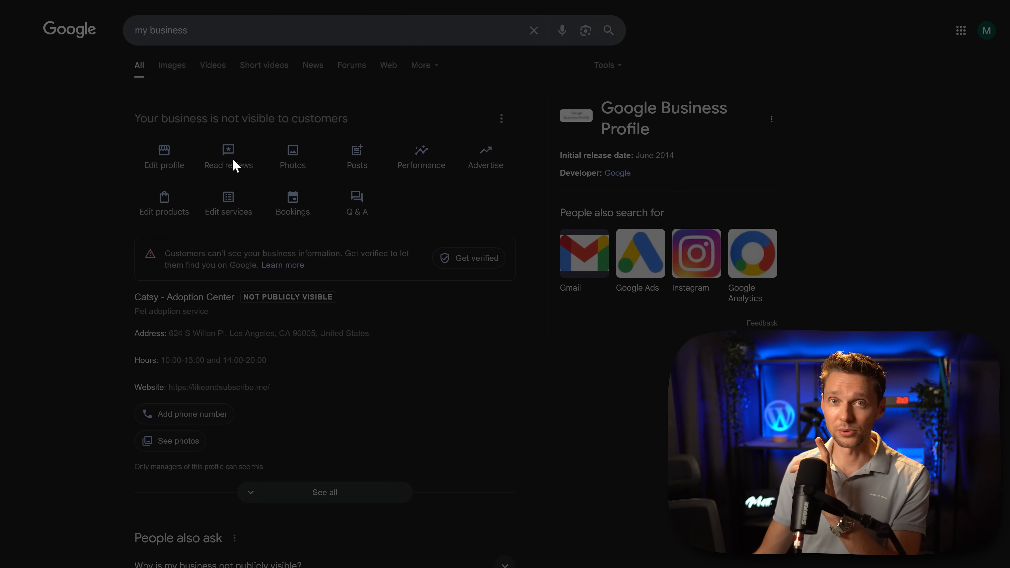